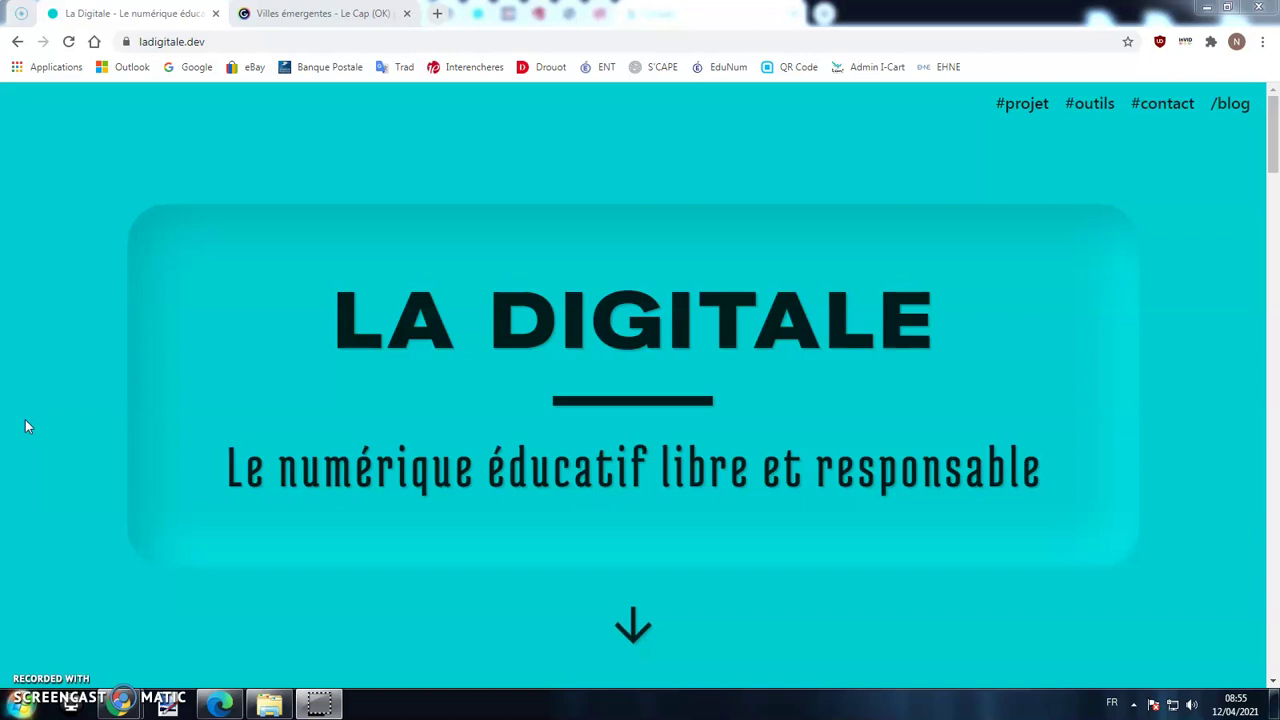
Open Digipad from La Digitale's list of online applications.
{"action": "left_click", "coordinate": [240, 40]}
{"action": "left_click", "coordinate": [277, 200]}
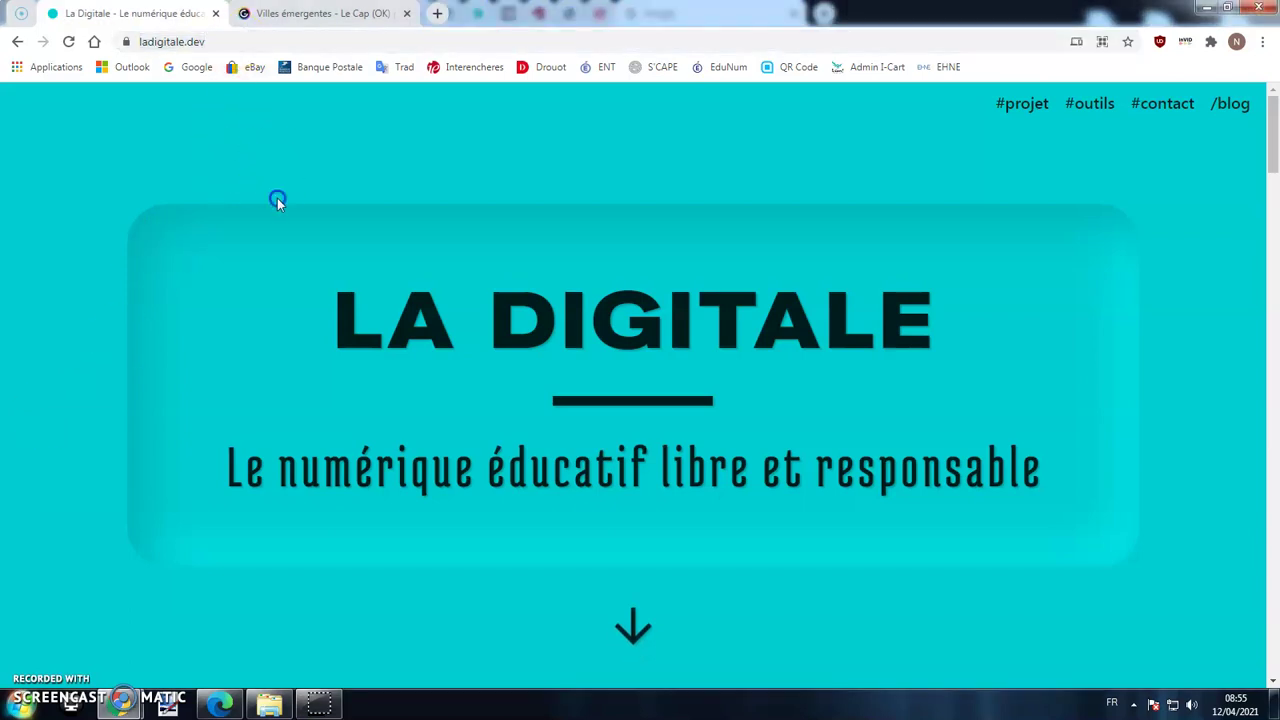
{"action": "scroll", "coordinate": [414, 400], "scroll_direction": "down", "scroll_amount": 10}
{"action": "scroll", "coordinate": [410, 400], "scroll_direction": "down", "scroll_amount": 3}
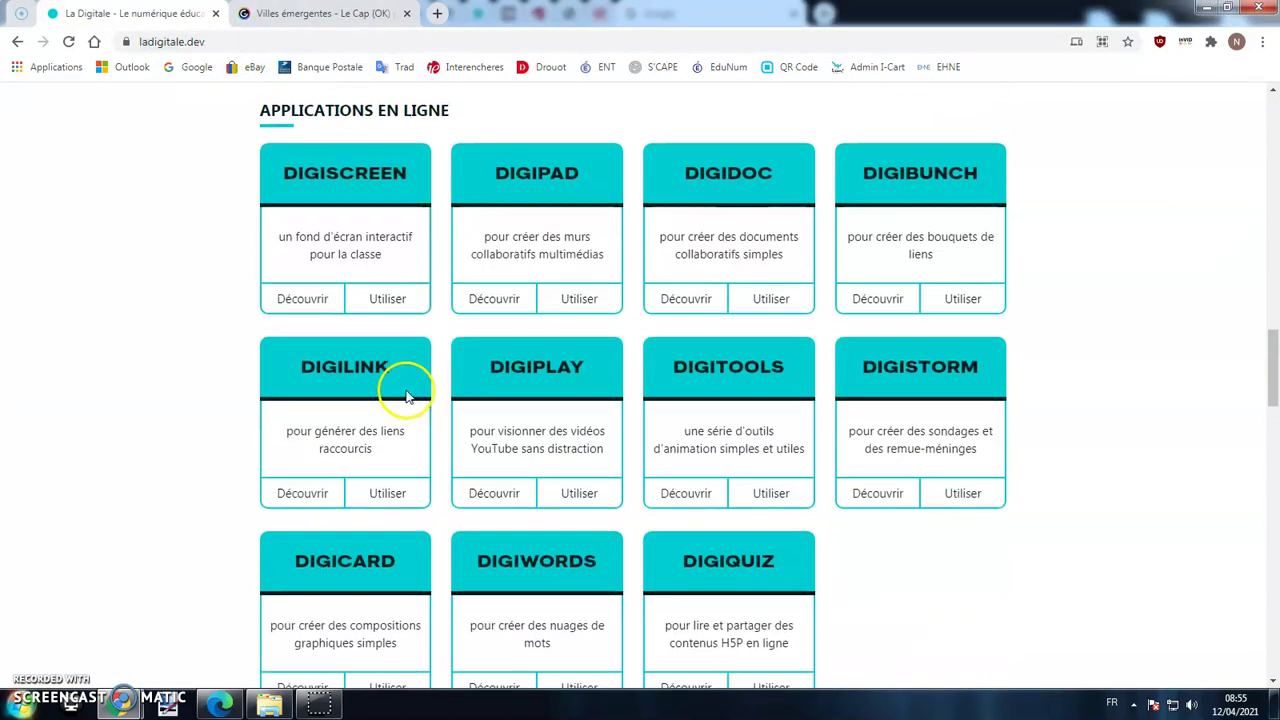
{"action": "scroll", "coordinate": [943, 323], "scroll_direction": "down", "scroll_amount": 2}
{"action": "scroll", "coordinate": [943, 325], "scroll_direction": "up", "scroll_amount": 5}
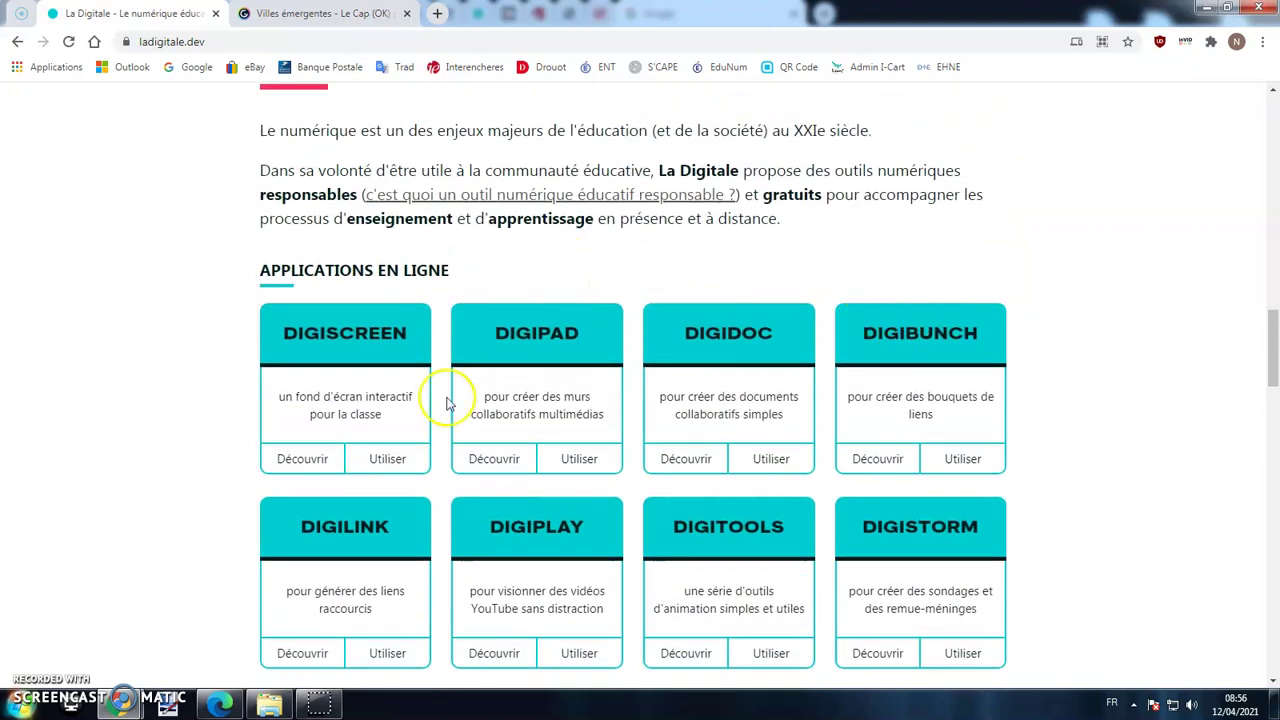
{"action": "left_click", "coordinate": [580, 458]}
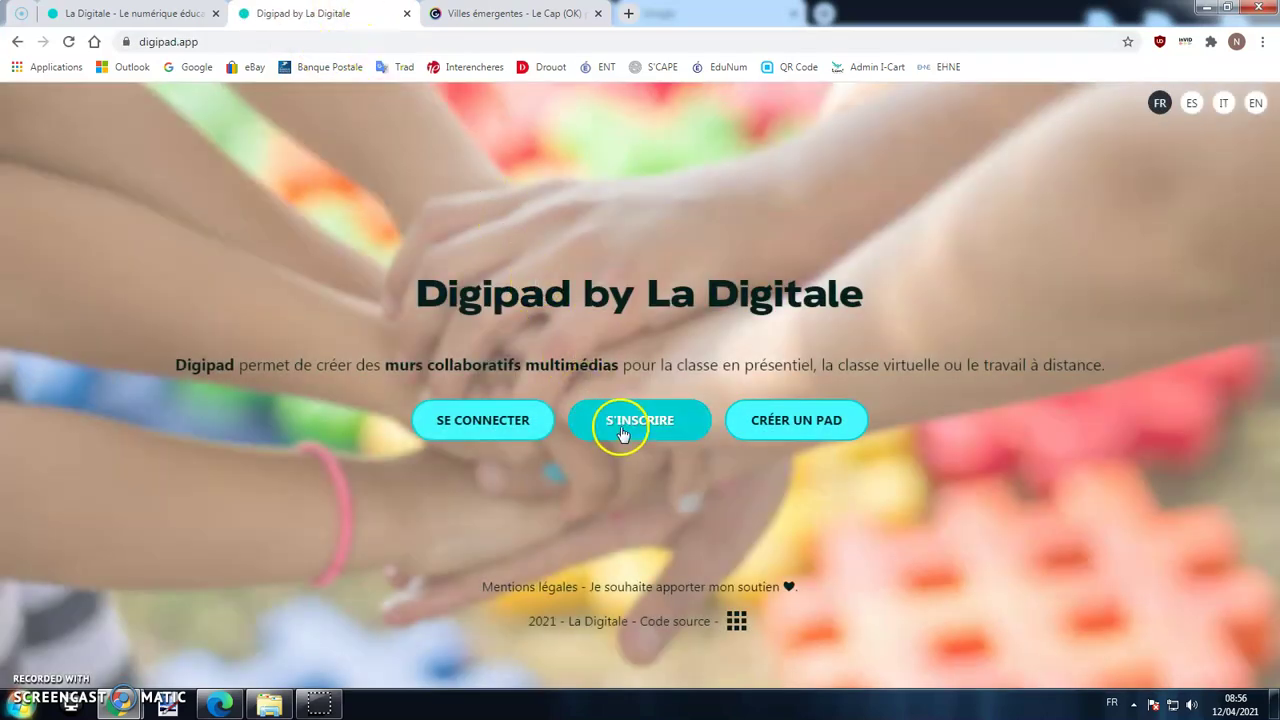
{"action": "left_click", "coordinate": [622, 422]}
{"action": "left_click", "coordinate": [585, 410]}
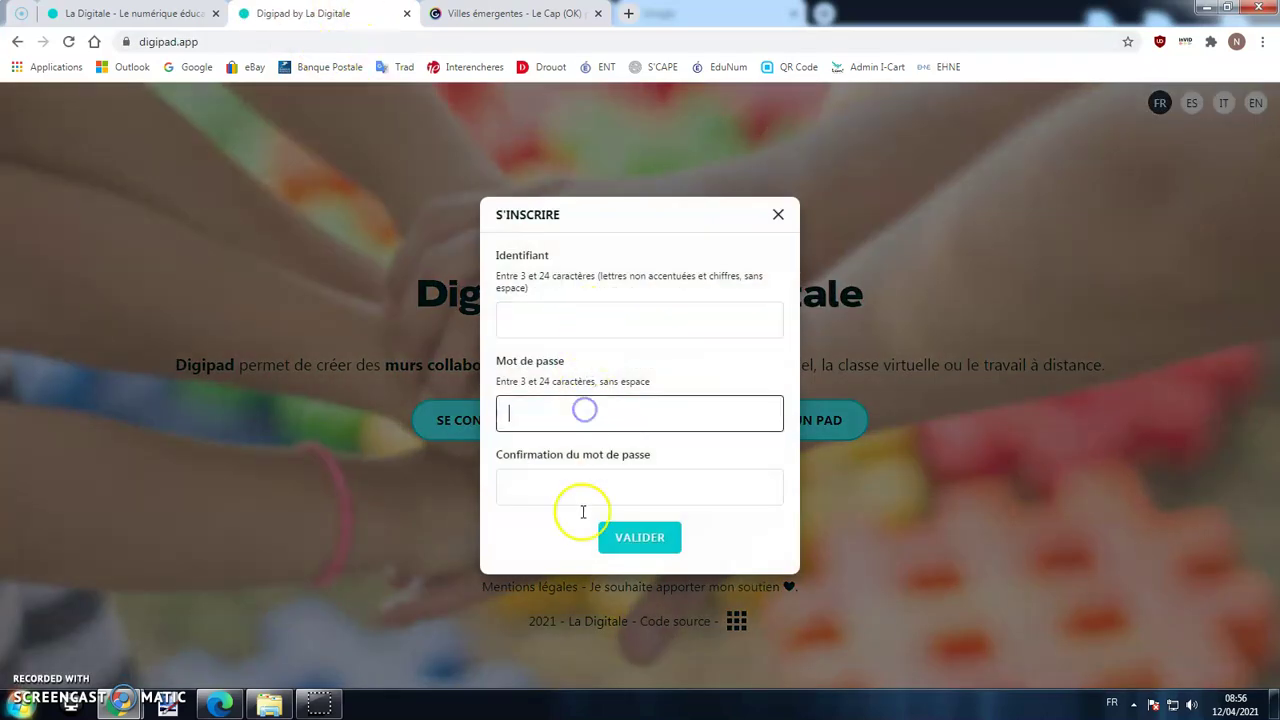
{"action": "left_click", "coordinate": [778, 214]}
Log in to Digipad with the account identifier and the account password.
{"action": "left_click", "coordinate": [481, 427]}
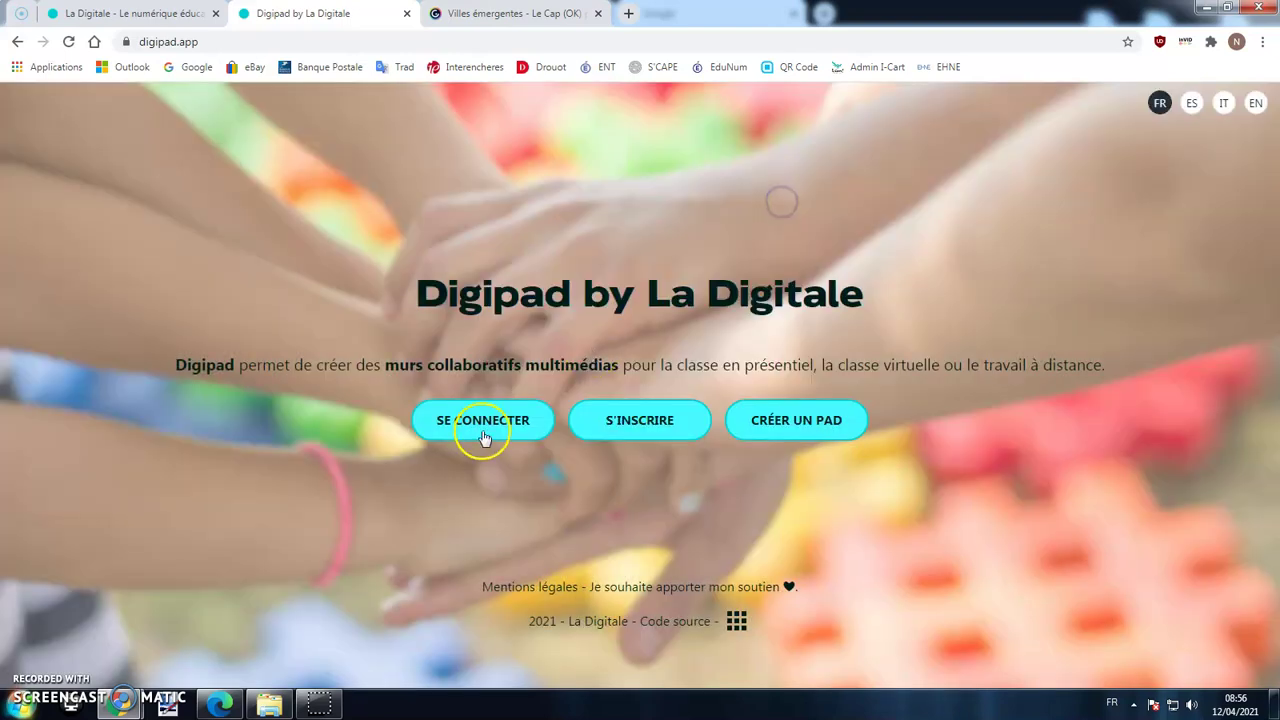
{"action": "left_click", "coordinate": [600, 362]}
{"action": "type", "text": "n"}
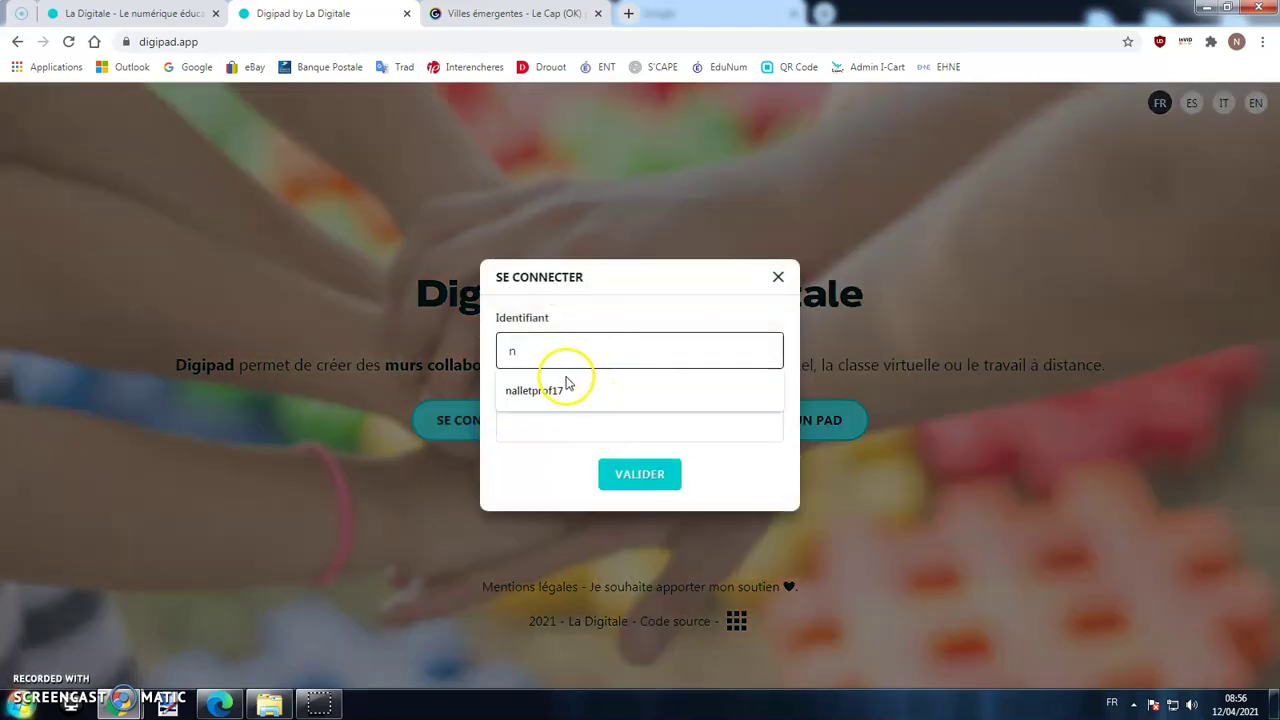
{"action": "left_click", "coordinate": [562, 390]}
{"action": "left_click", "coordinate": [560, 430]}
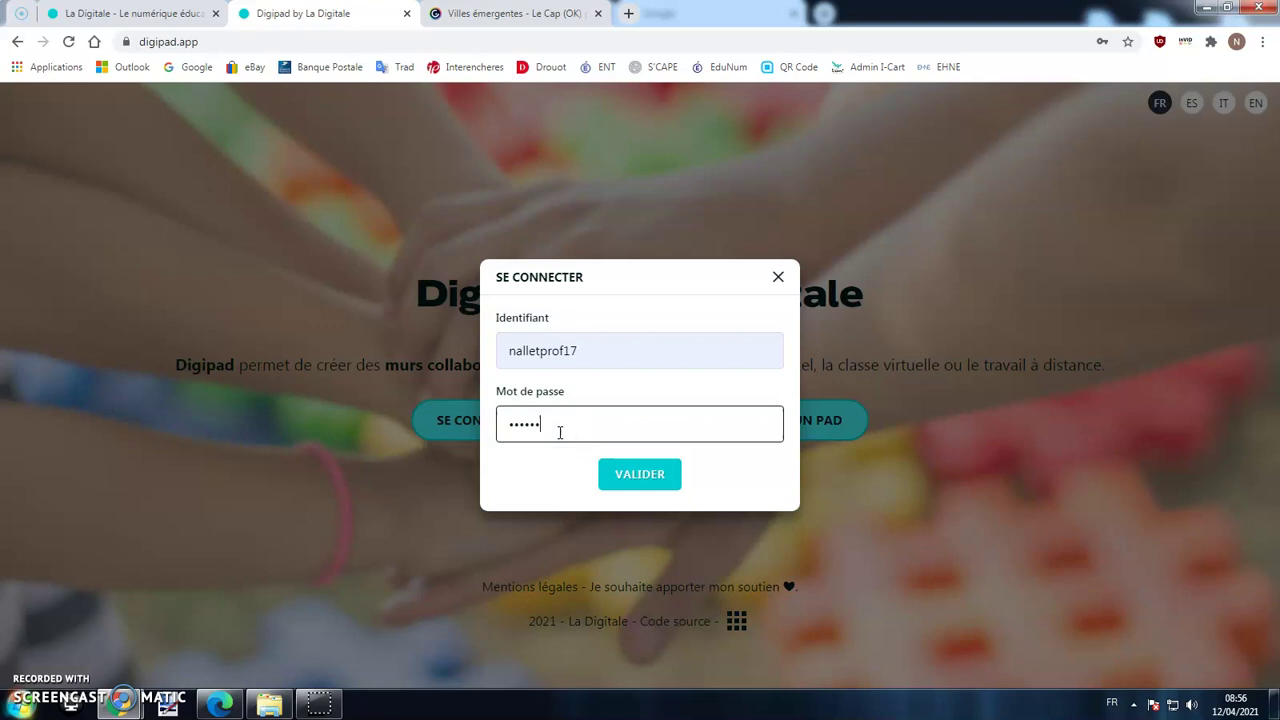
{"action": "left_click", "coordinate": [626, 476]}
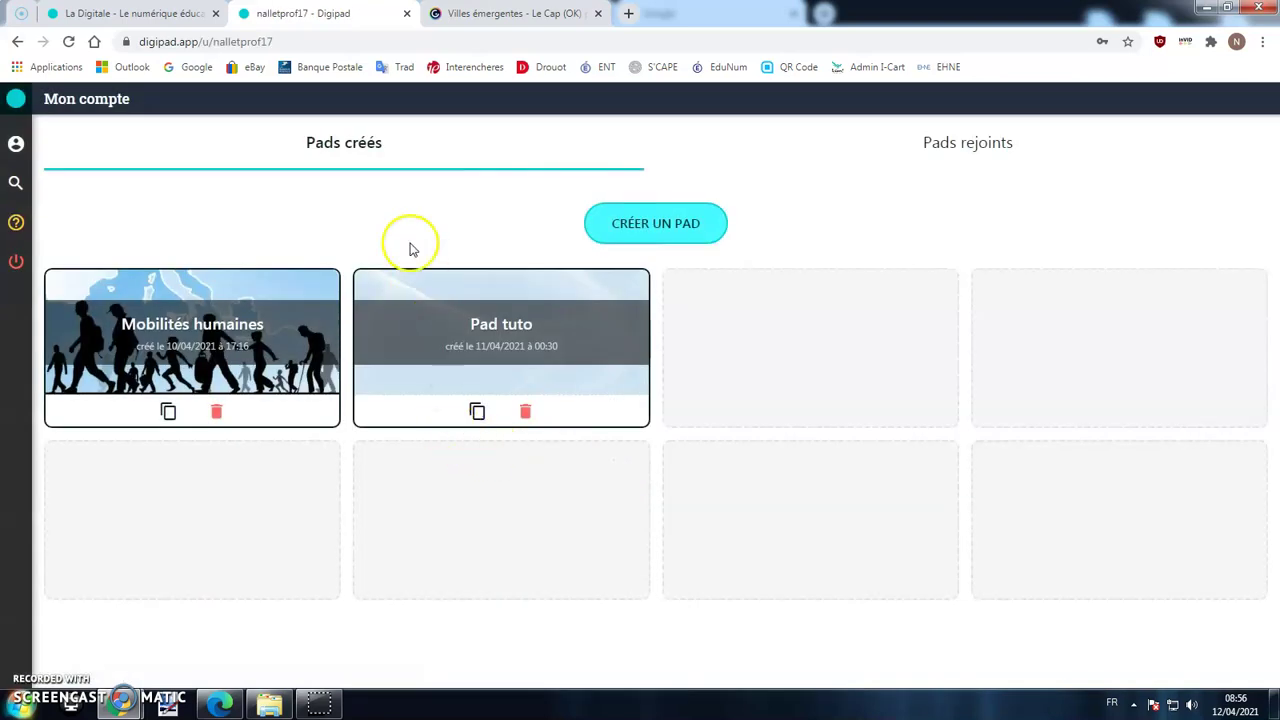
Review the created pads and the account settings, saving the display name as it stands.
{"action": "left_click", "coordinate": [372, 145]}
{"action": "left_click", "coordinate": [354, 151]}
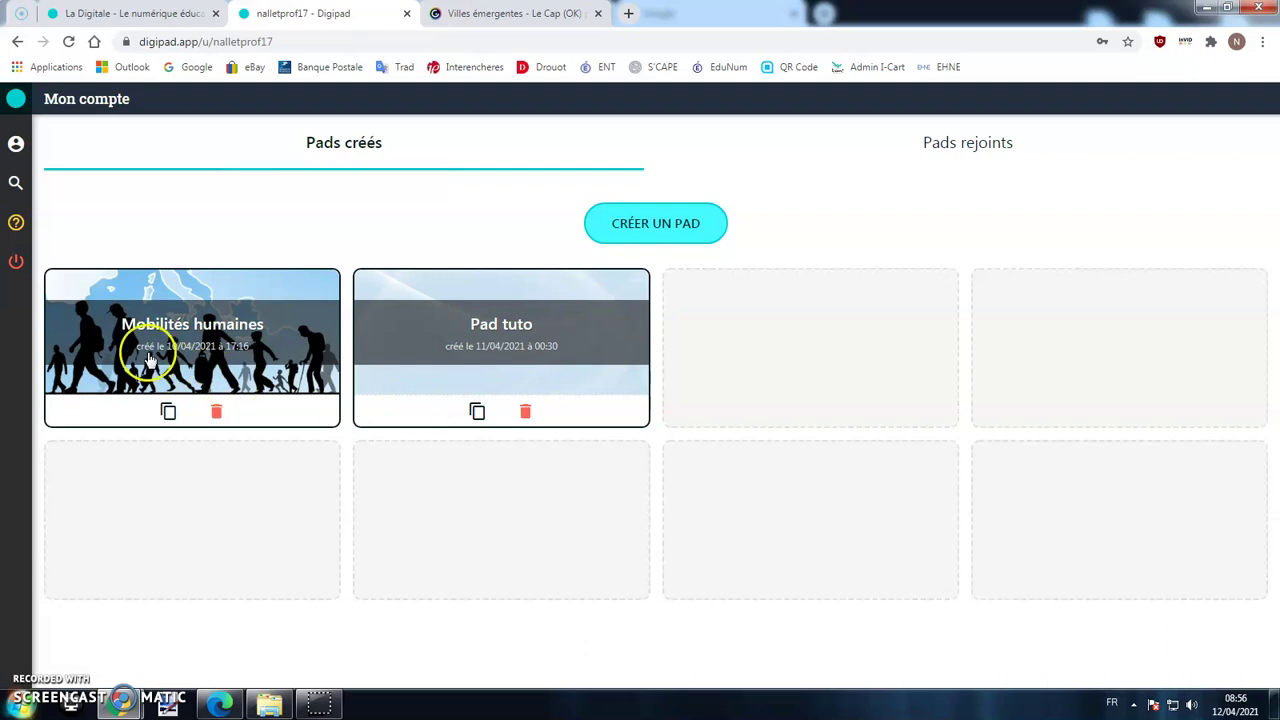
{"action": "left_click", "coordinate": [15, 145]}
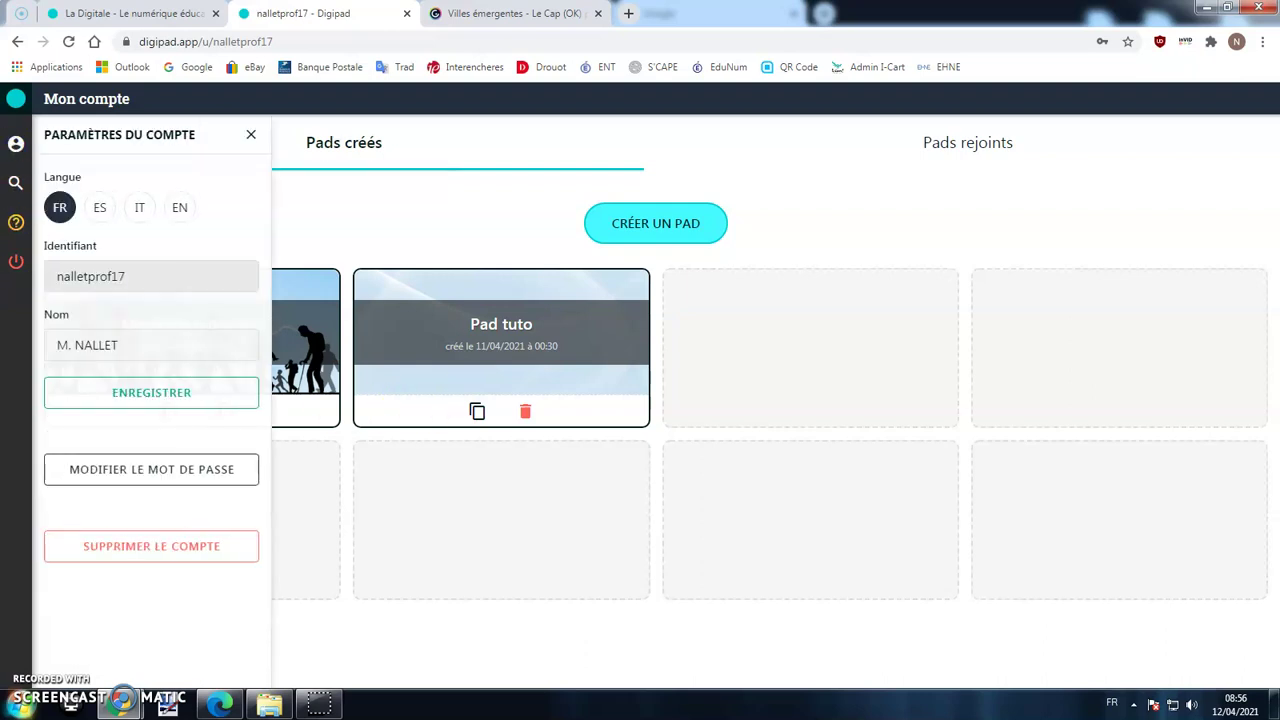
{"action": "triple_click", "coordinate": [137, 344]}
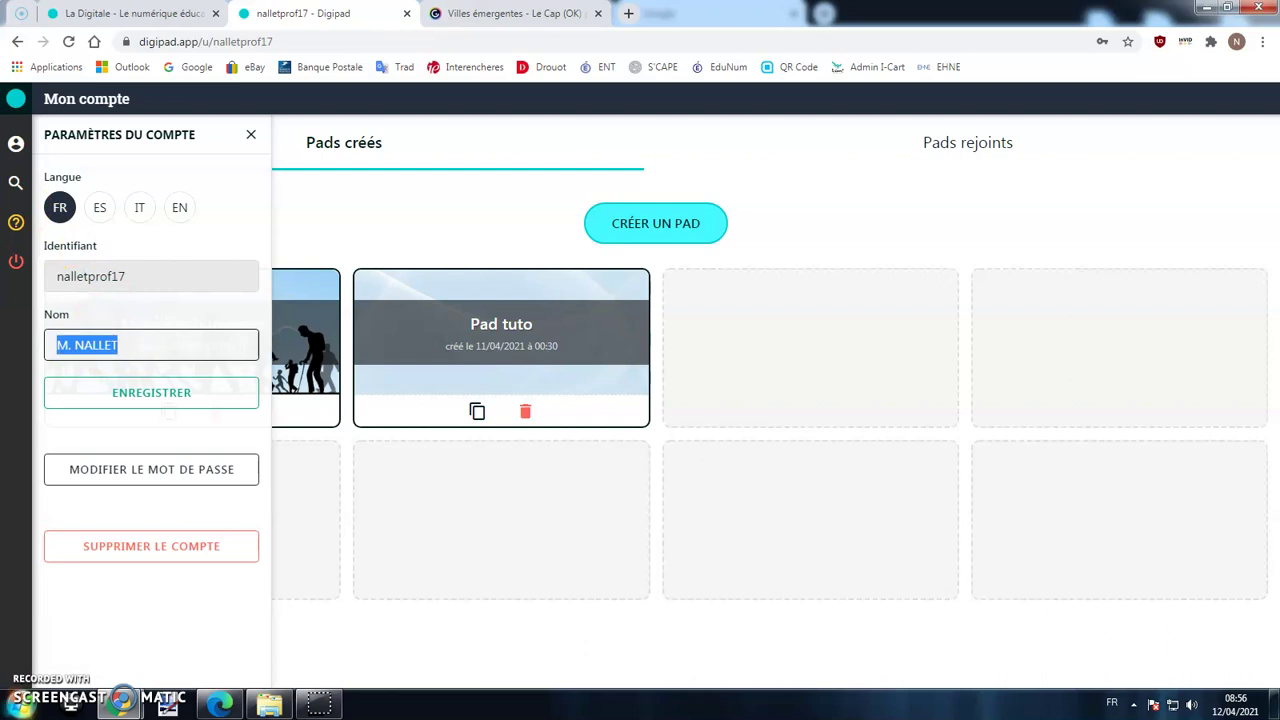
{"action": "left_click", "coordinate": [168, 393]}
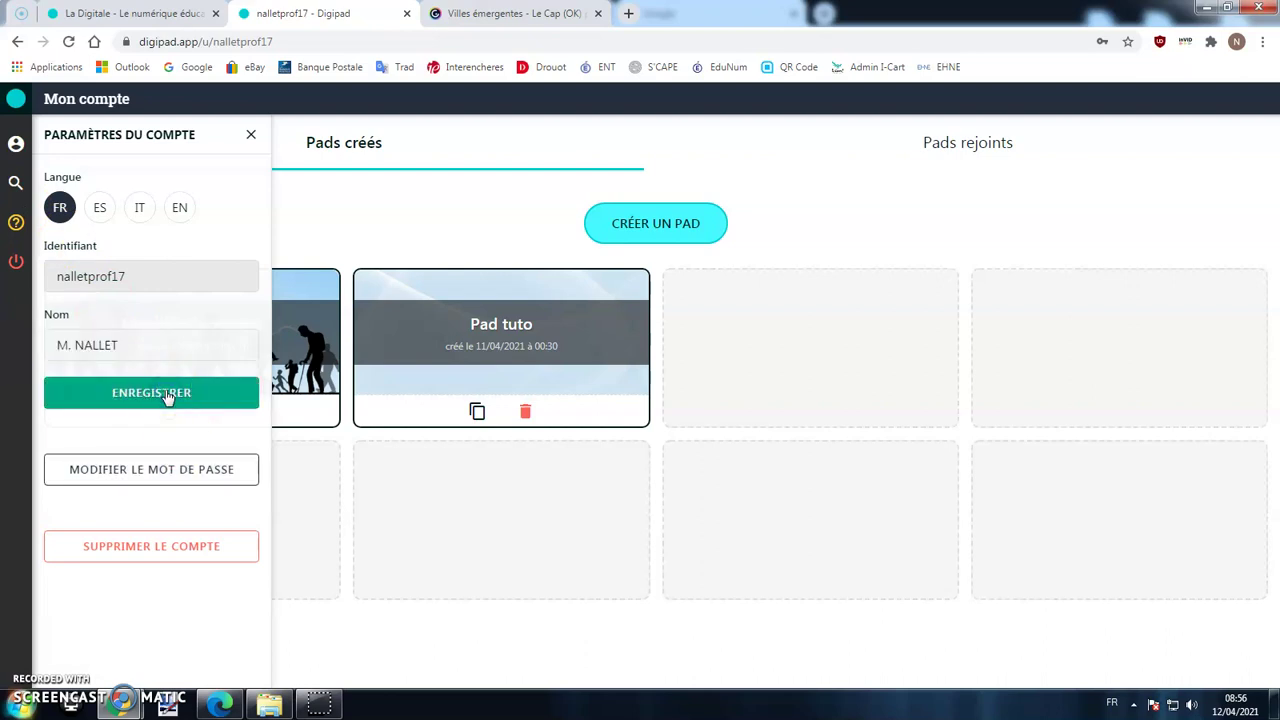
{"action": "left_click", "coordinate": [251, 134]}
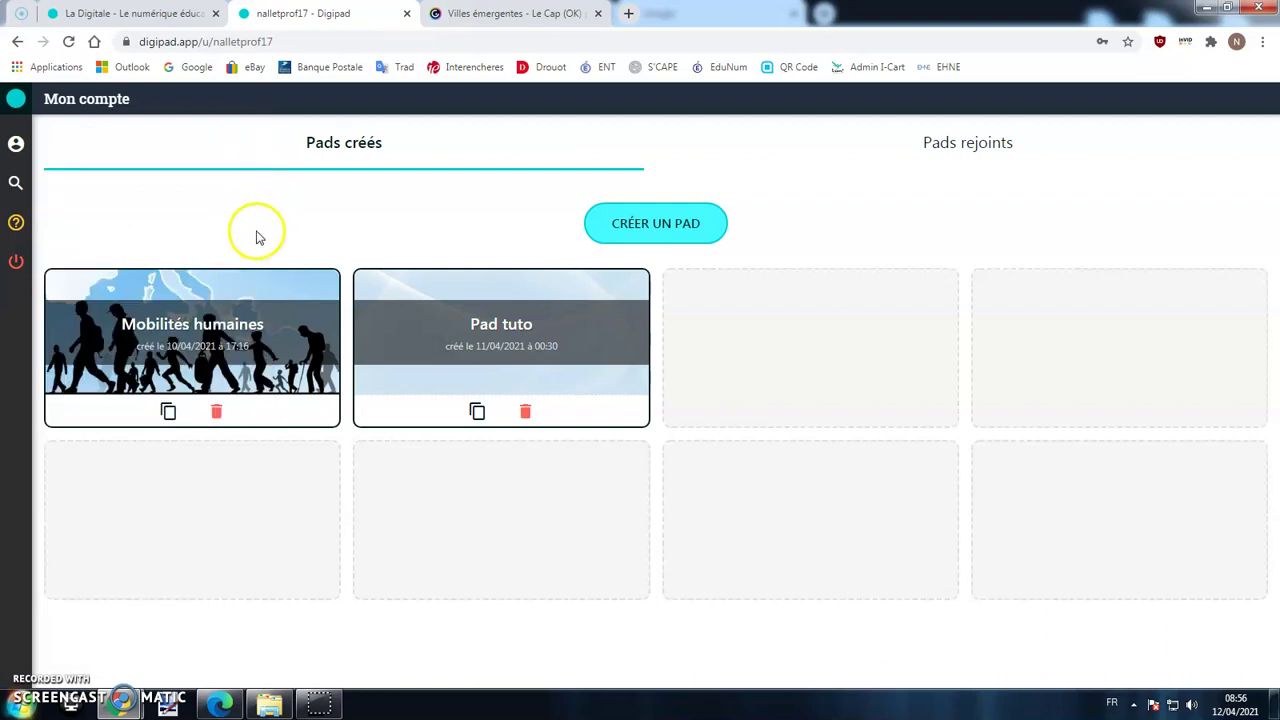
Create a new pad titled "Pad 60" and look at its form for adding a capsule.
{"action": "left_click", "coordinate": [656, 228]}
{"action": "type", "text": "Pad 60"}
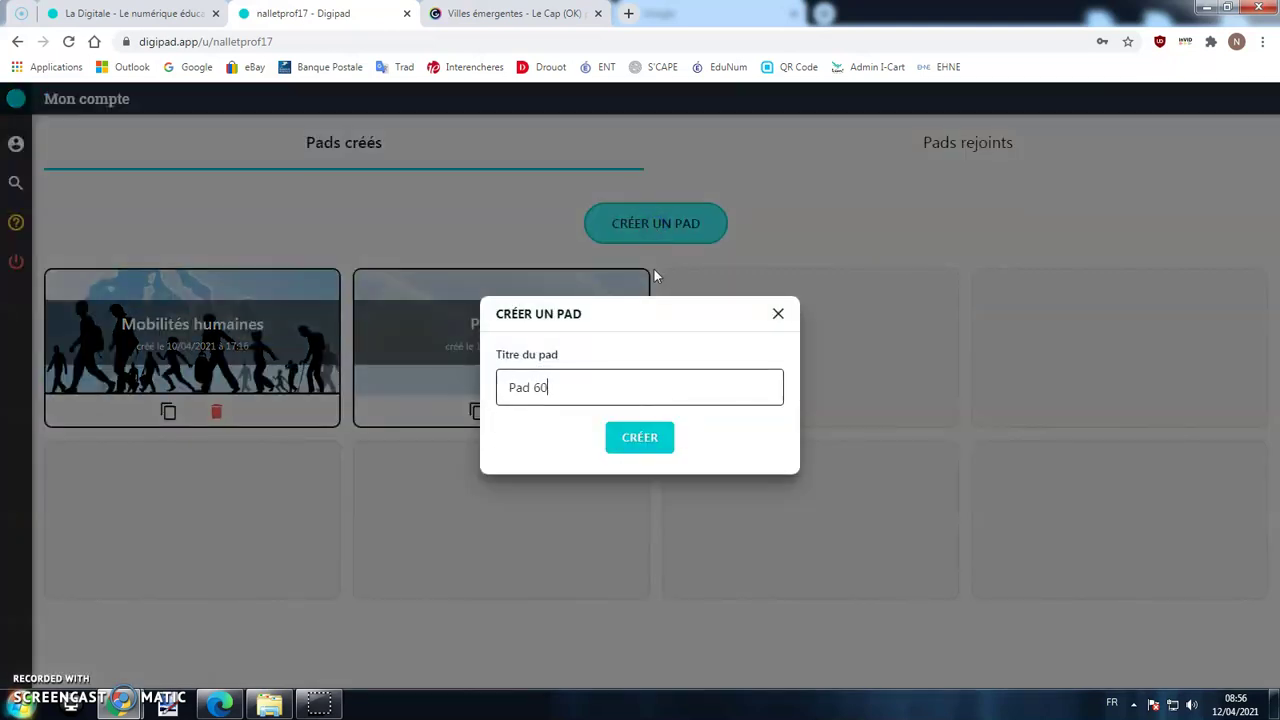
{"action": "left_click", "coordinate": [643, 437]}
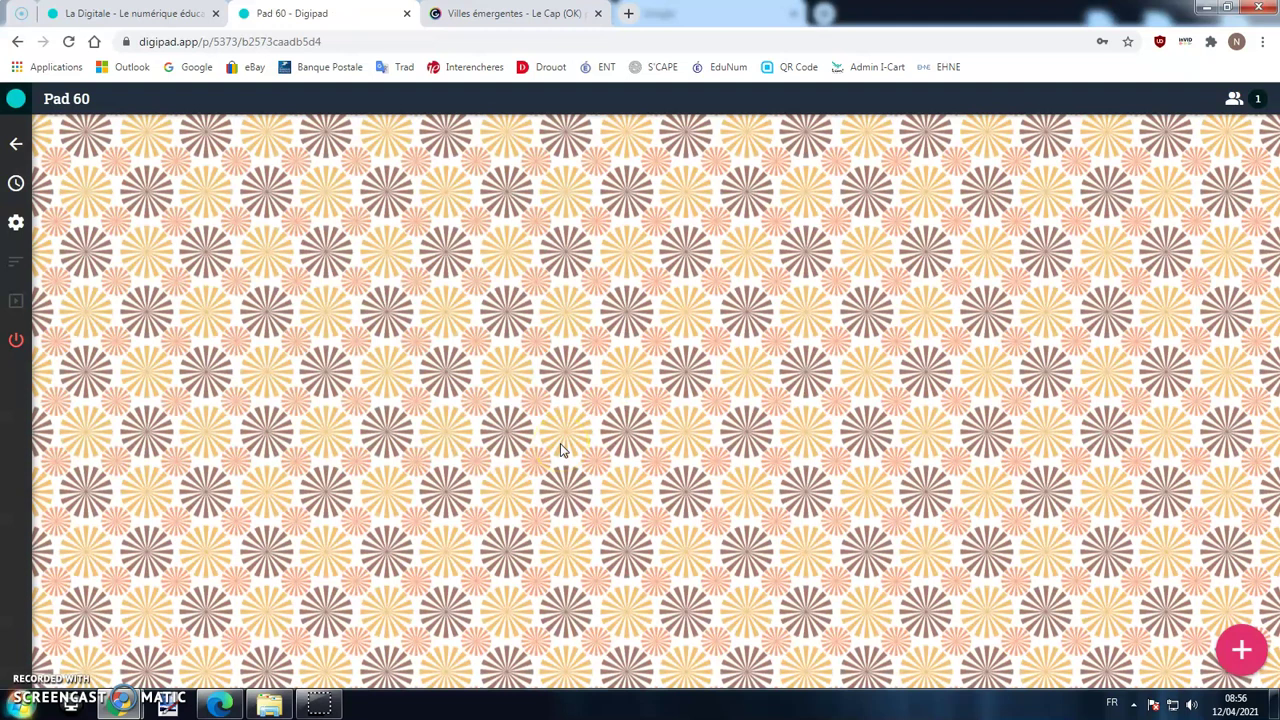
{"action": "left_click", "coordinate": [1241, 649]}
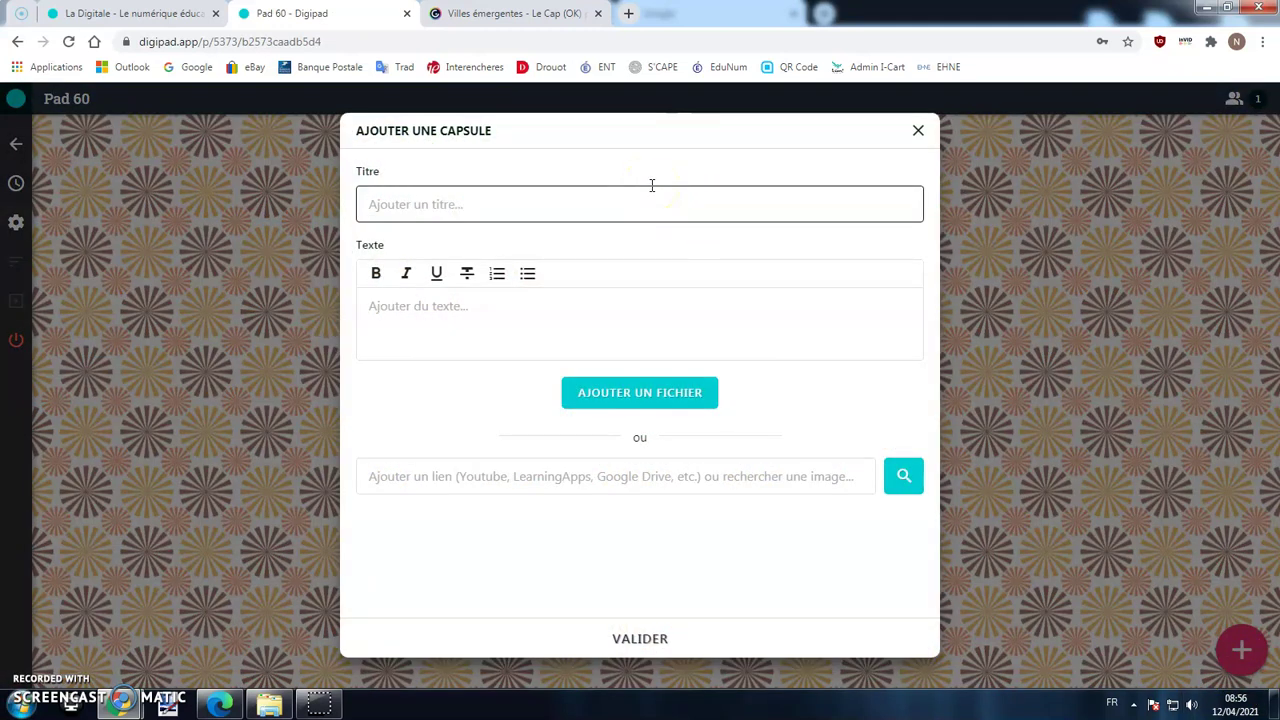
{"action": "left_click", "coordinate": [917, 131]}
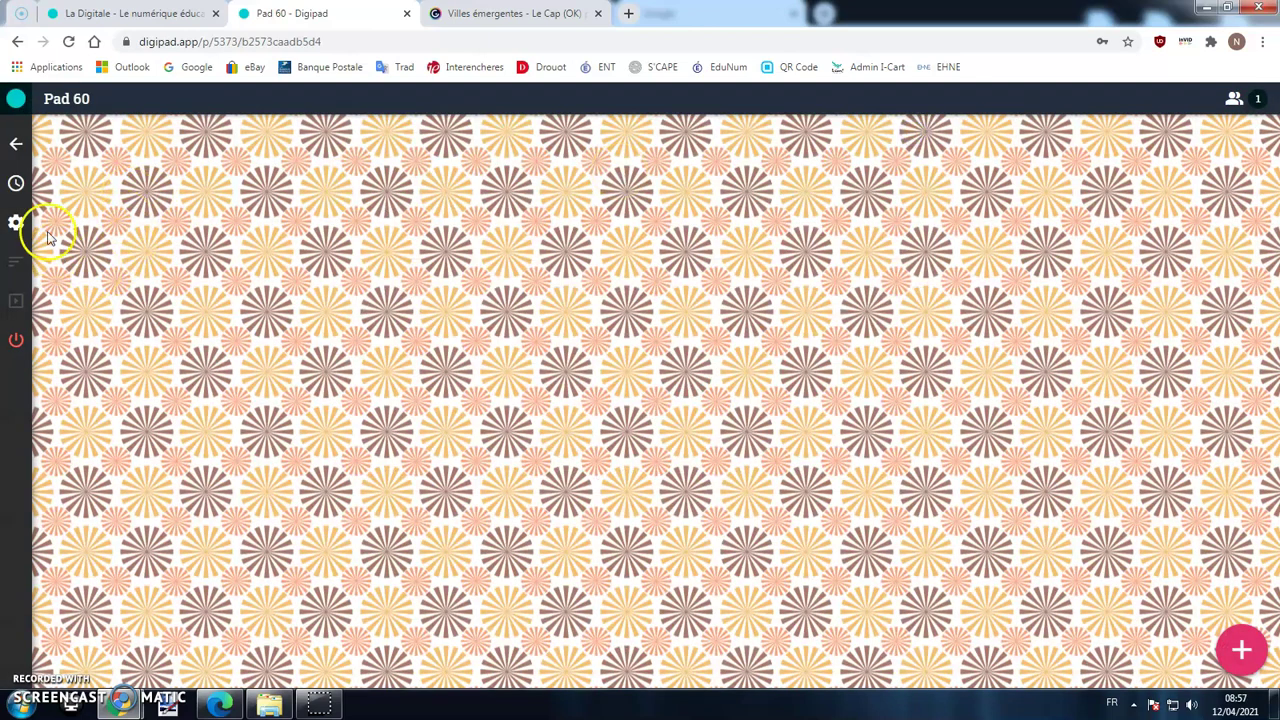
Change the pad's title to "PAD50" in the pad settings and save it.
{"action": "left_click", "coordinate": [15, 222]}
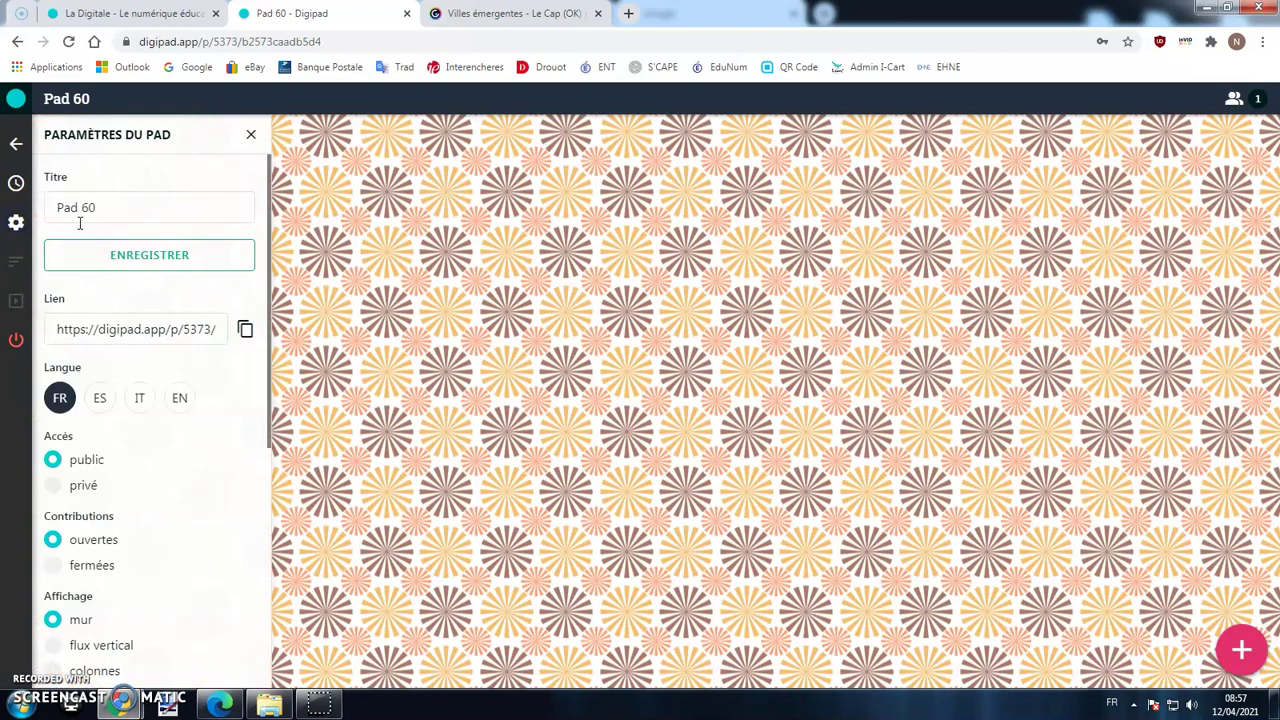
{"action": "left_click_drag", "start_coordinate": [92, 216], "coordinate": [22, 222]}
{"action": "type", "text": "PAD50"}
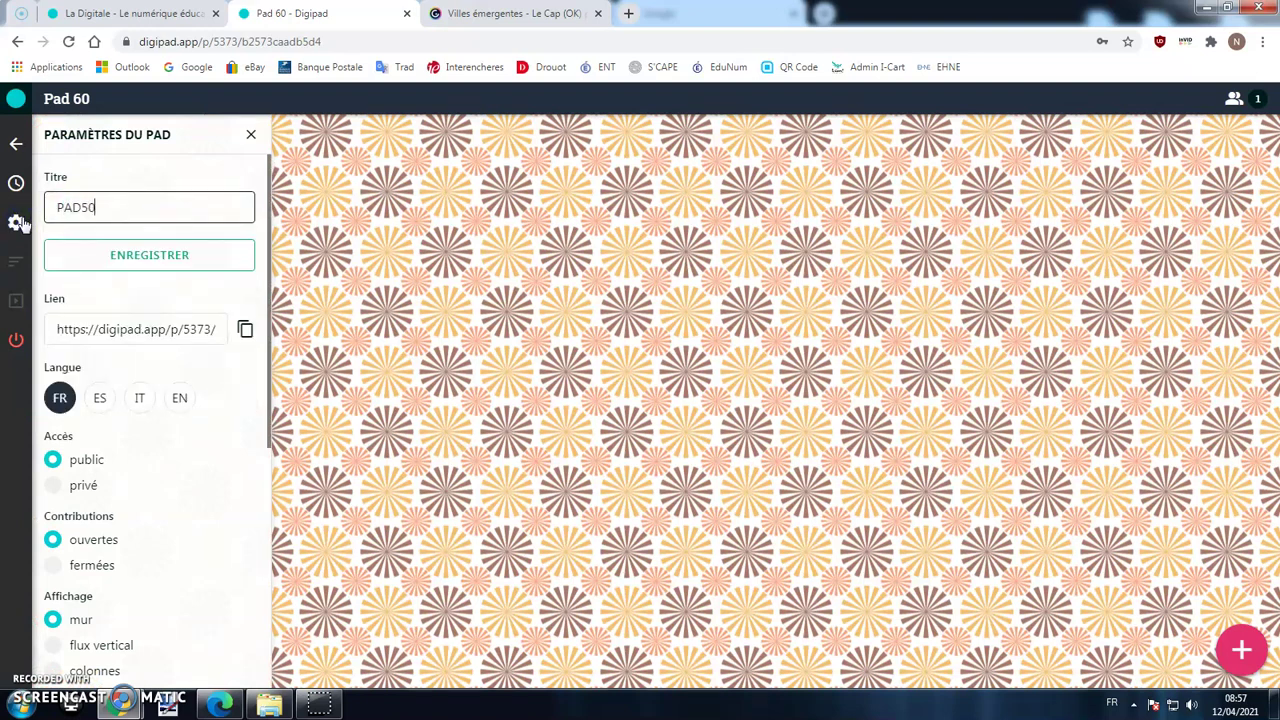
{"action": "left_click", "coordinate": [107, 266]}
{"action": "left_click", "coordinate": [130, 256]}
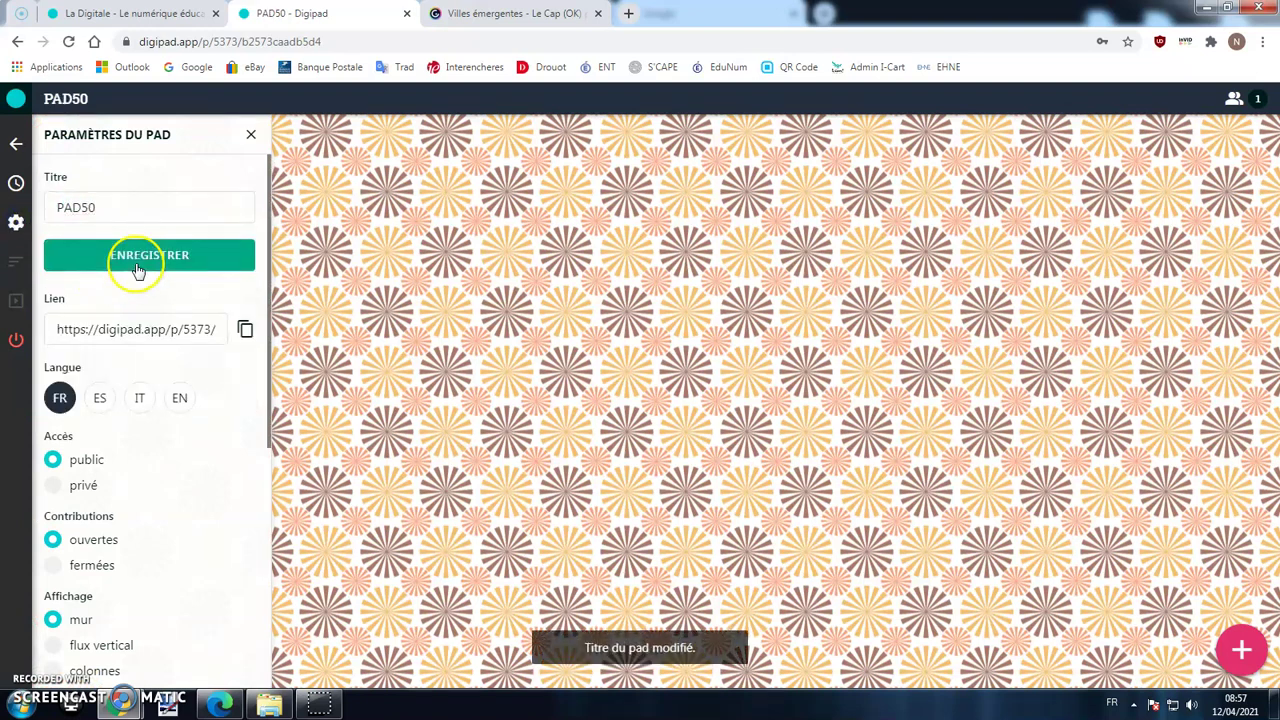
Copy the pad's link to the clipboard.
{"action": "left_click", "coordinate": [245, 333]}
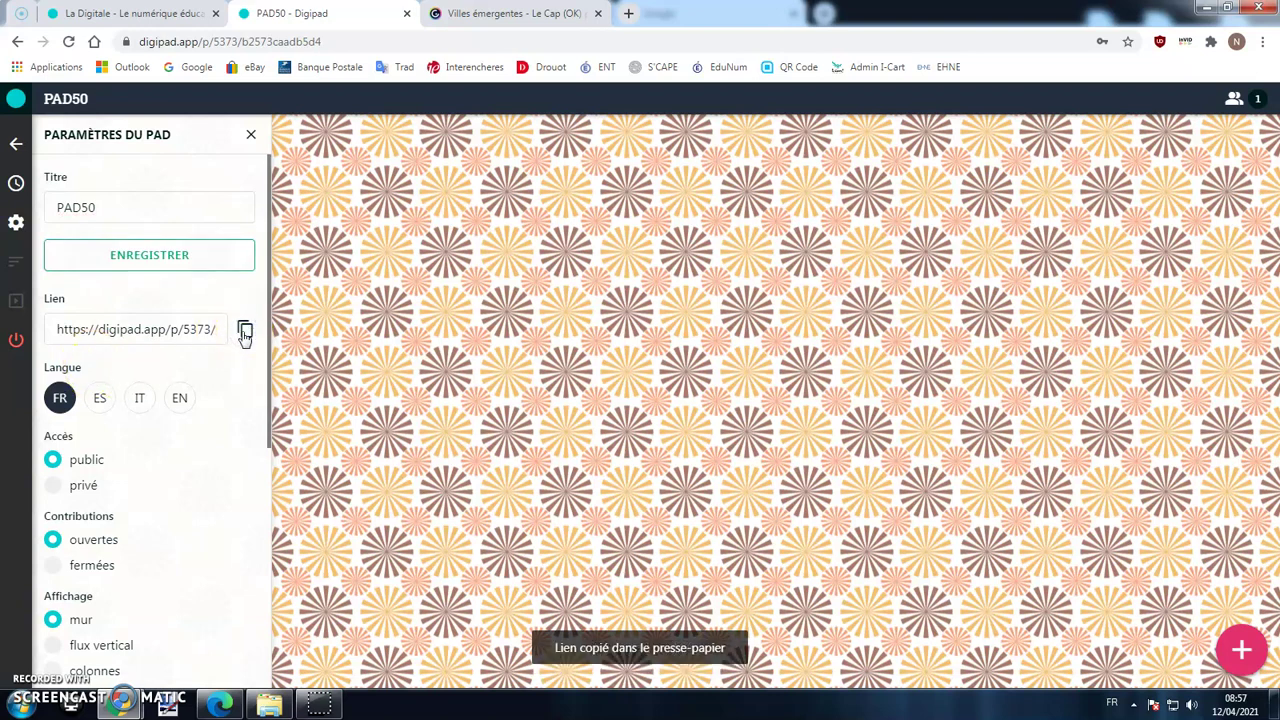
{"action": "right_click", "coordinate": [300, 44]}
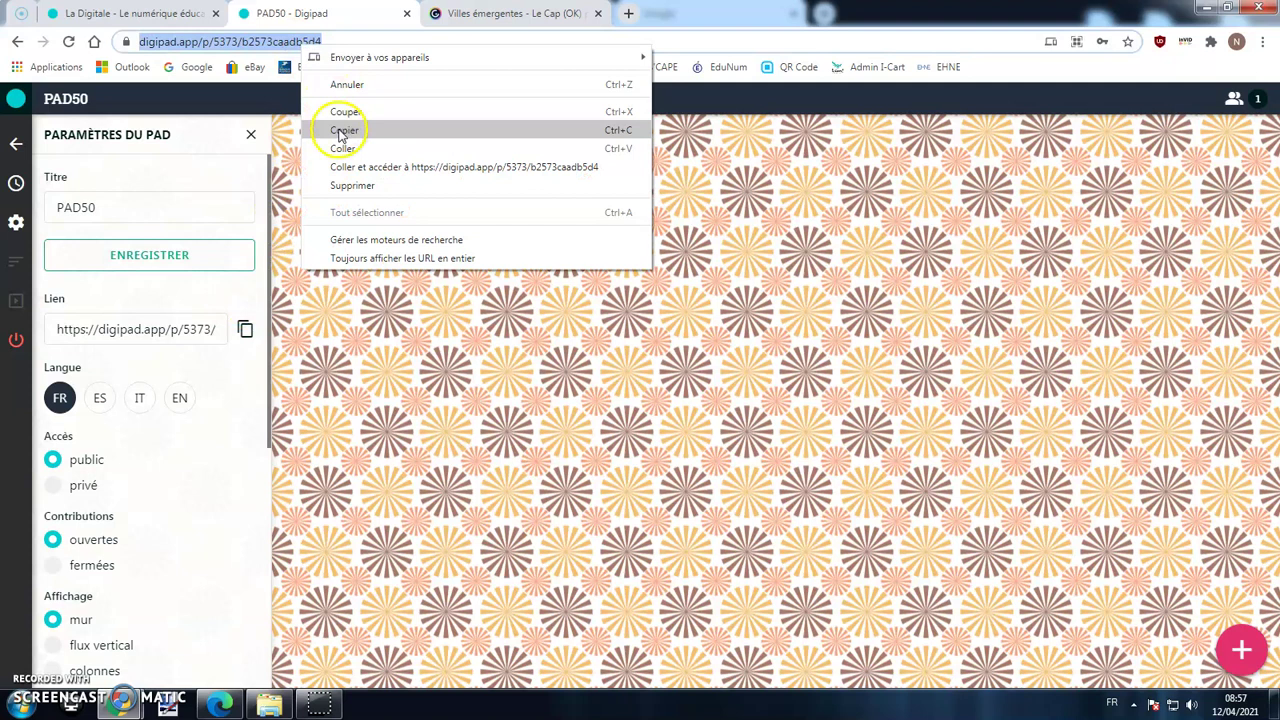
{"action": "left_click", "coordinate": [220, 389]}
Try private access and closed contributions for the pad, returning to public access and open contributions.
{"action": "scroll", "coordinate": [222, 390], "scroll_direction": "down", "scroll_amount": 3}
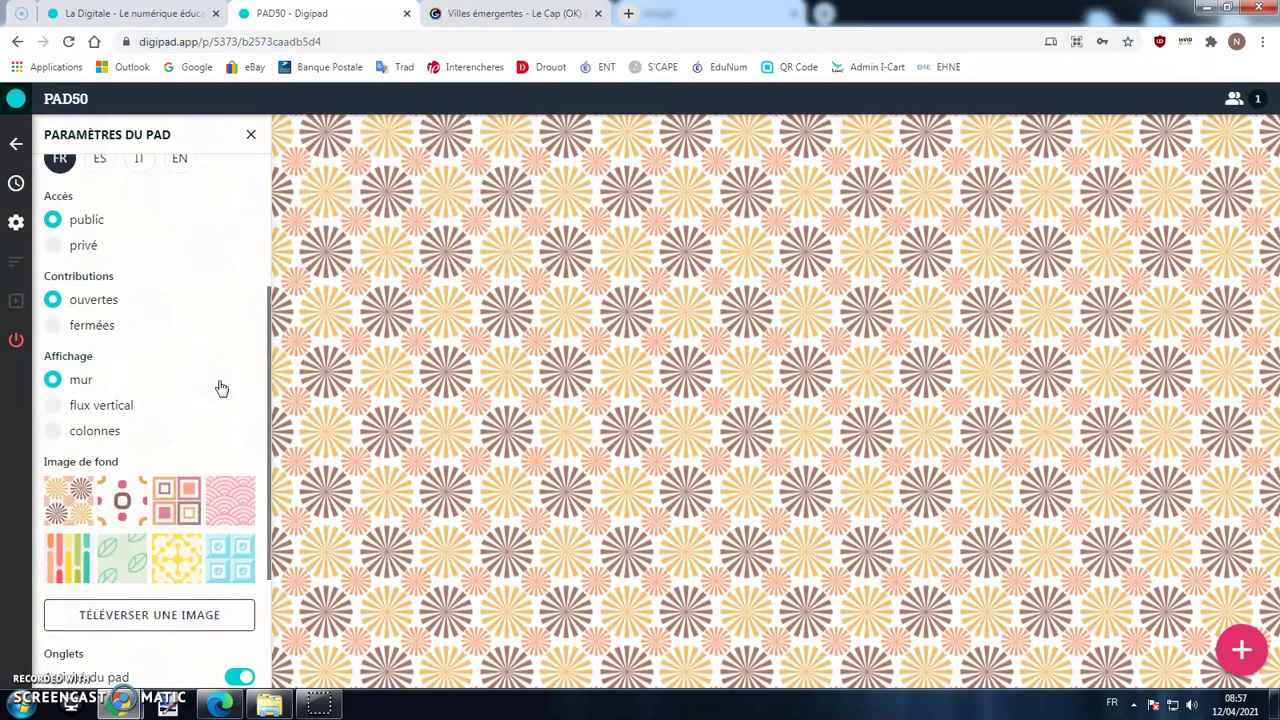
{"action": "left_click", "coordinate": [84, 247]}
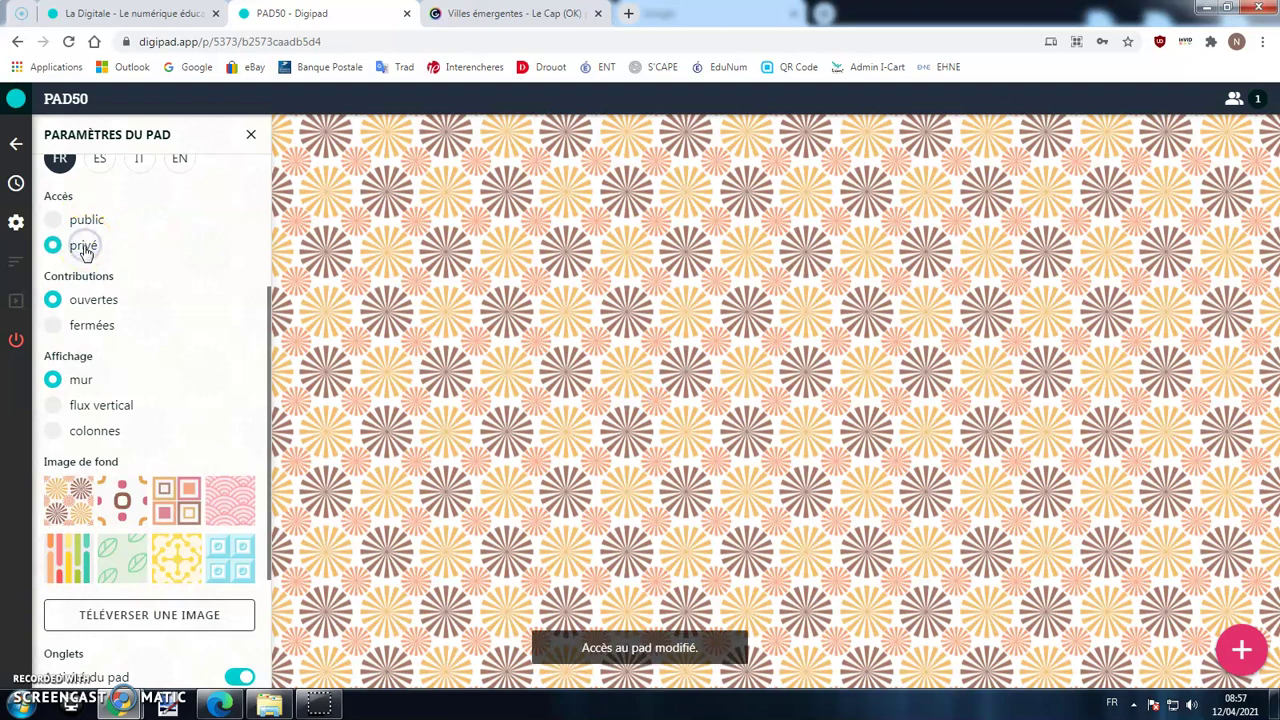
{"action": "left_click", "coordinate": [88, 219]}
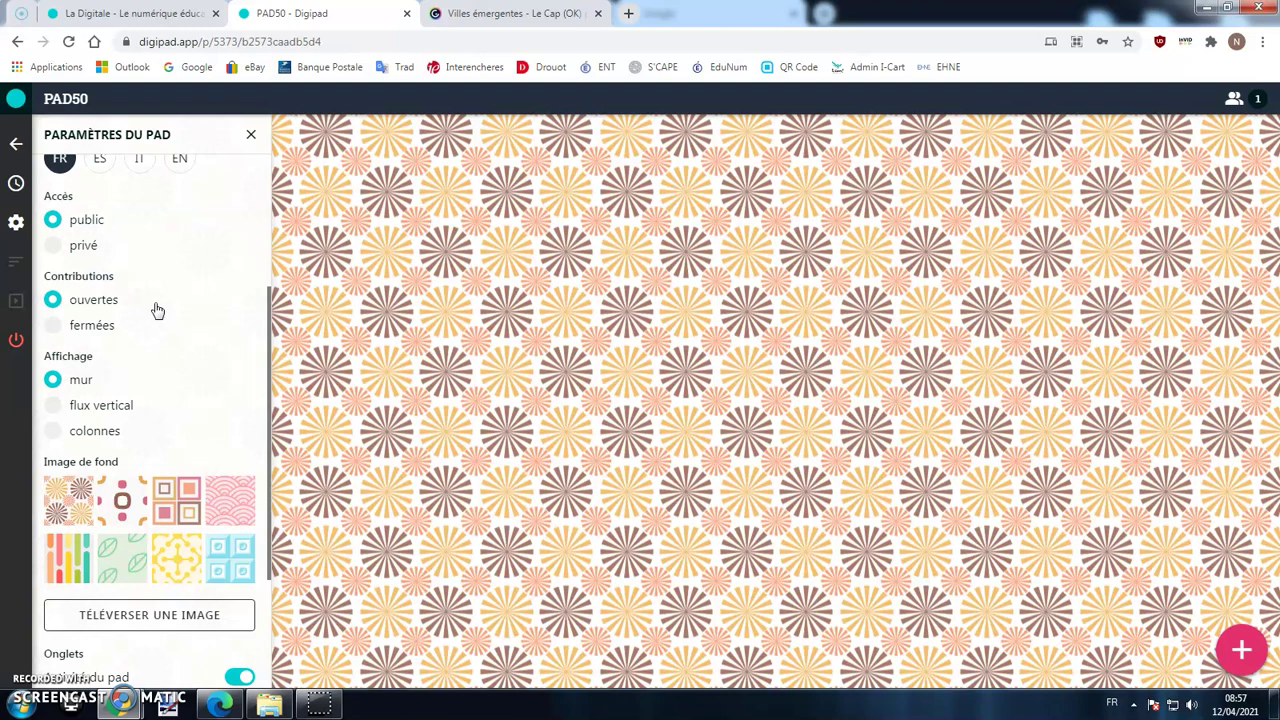
{"action": "left_click", "coordinate": [88, 326]}
{"action": "left_click", "coordinate": [100, 299]}
Try the vertical flow layout and set the pad's display to columns.
{"action": "scroll", "coordinate": [151, 317], "scroll_direction": "down", "scroll_amount": 1}
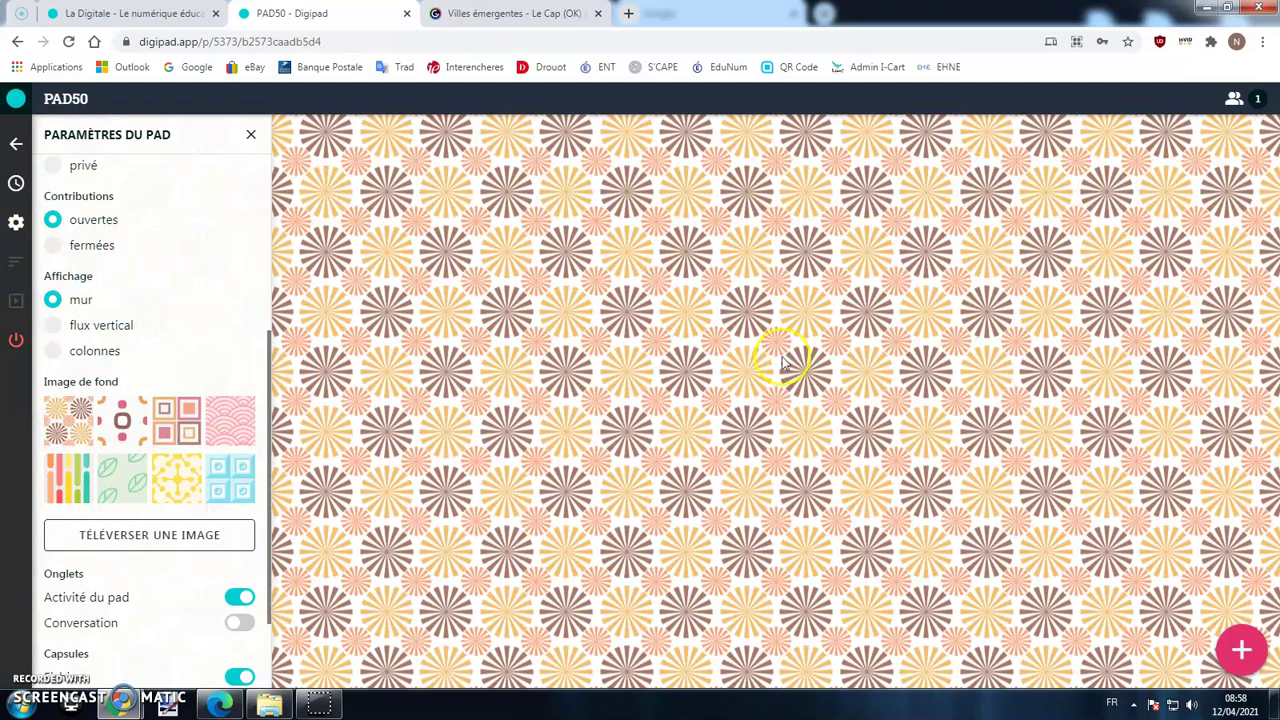
{"action": "left_click", "coordinate": [78, 325]}
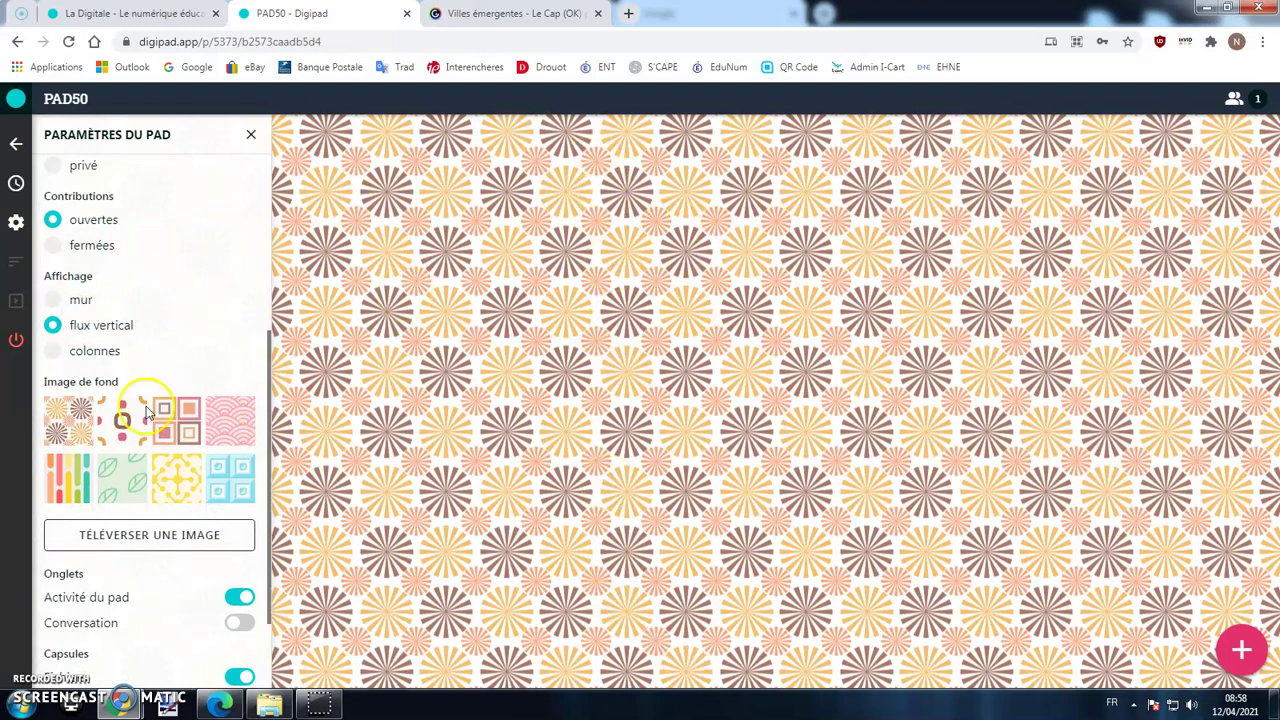
{"action": "left_click", "coordinate": [86, 353]}
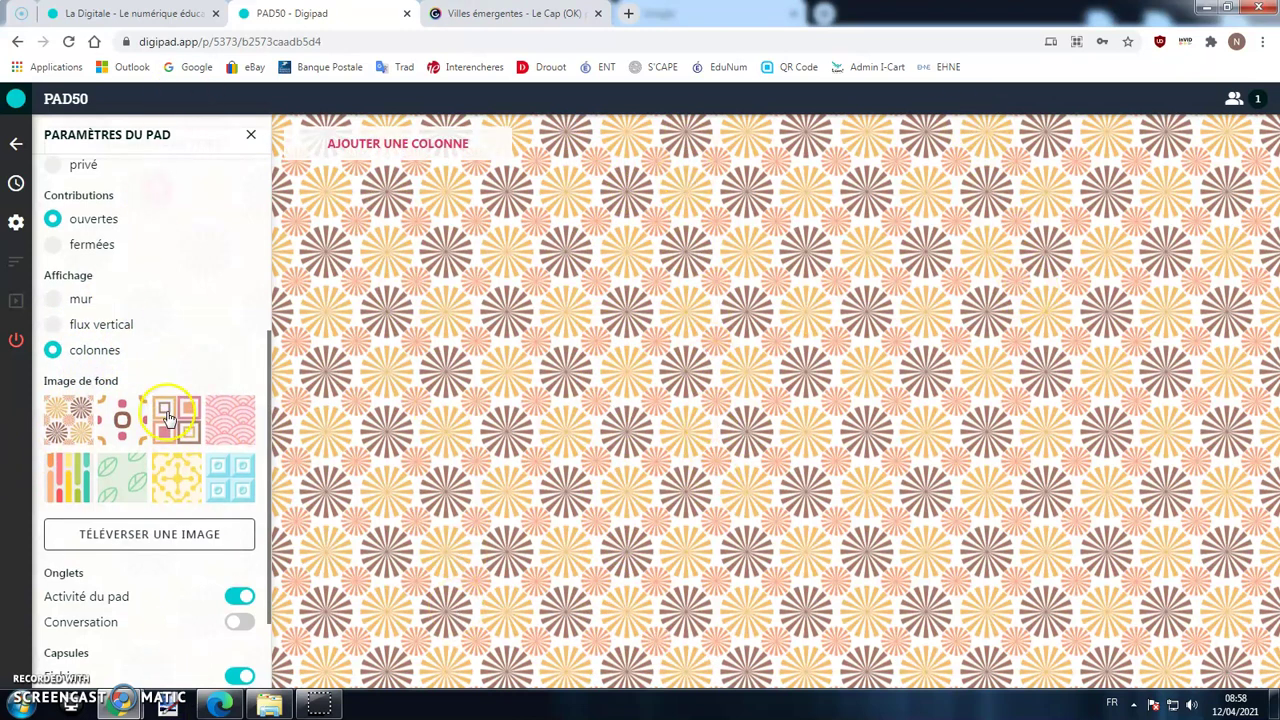
Try out several preset background images on the pad, including the yellow pattern and the green leaves.
{"action": "scroll", "coordinate": [168, 418], "scroll_direction": "down", "scroll_amount": 1}
{"action": "left_click", "coordinate": [238, 370]}
{"action": "left_click", "coordinate": [165, 370]}
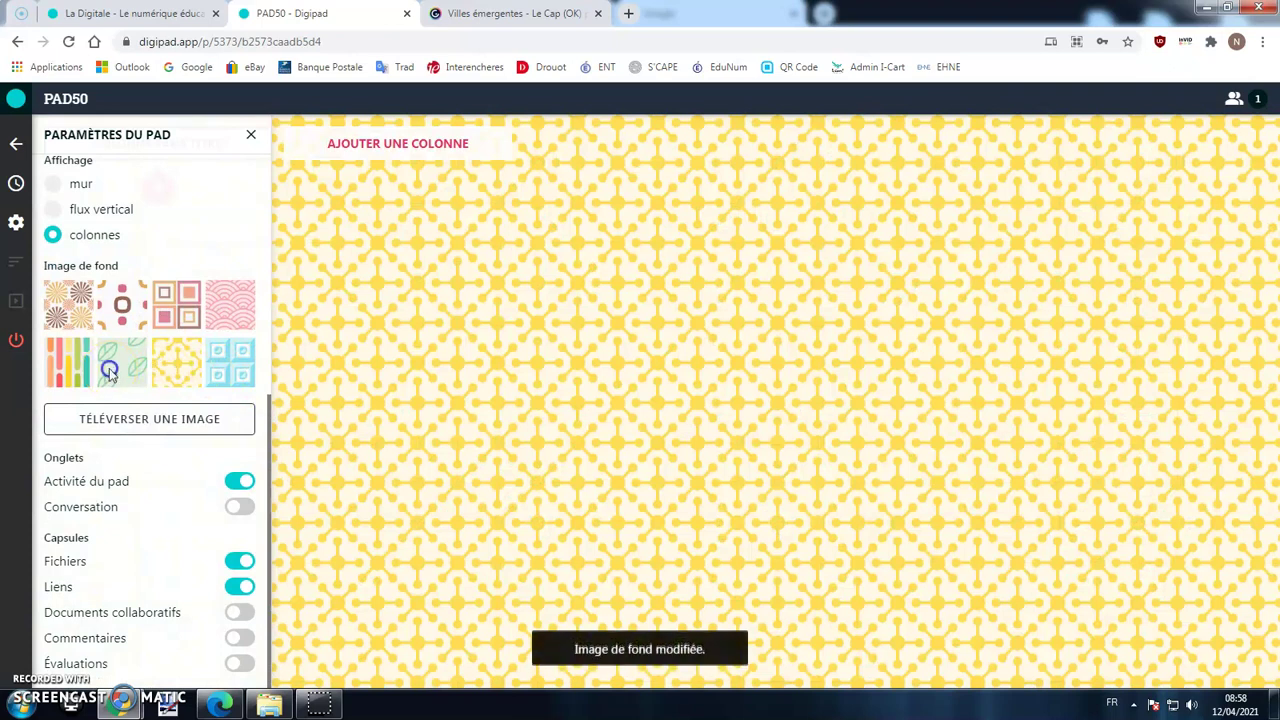
{"action": "left_click", "coordinate": [112, 368]}
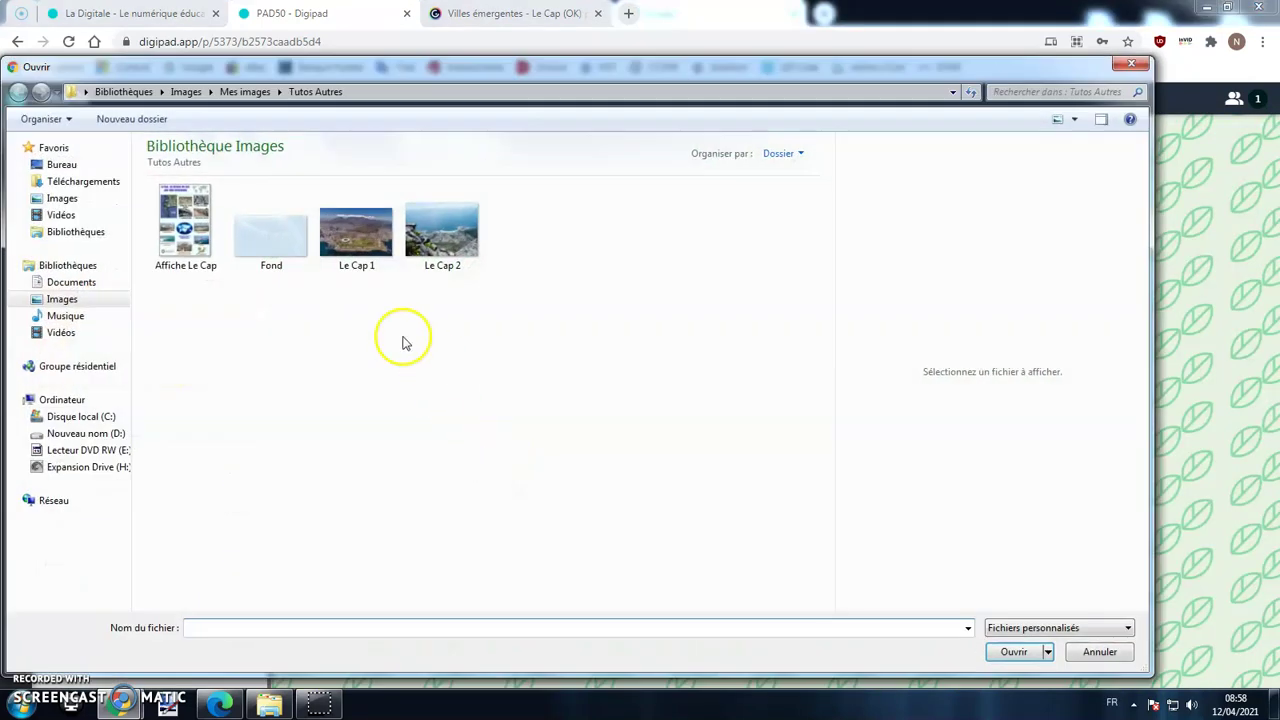
Upload the image Fond from the Tutos Autres folder as the pad's background.
{"action": "left_click", "coordinate": [271, 228]}
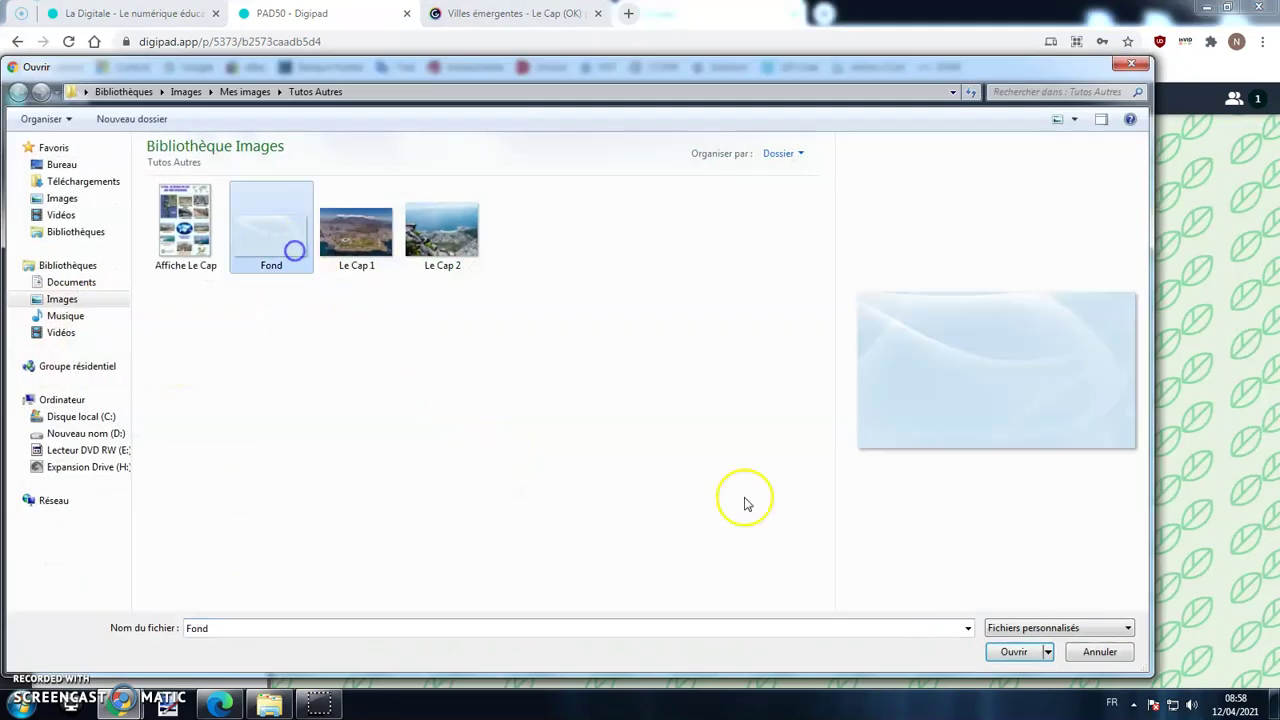
{"action": "left_click", "coordinate": [1010, 652]}
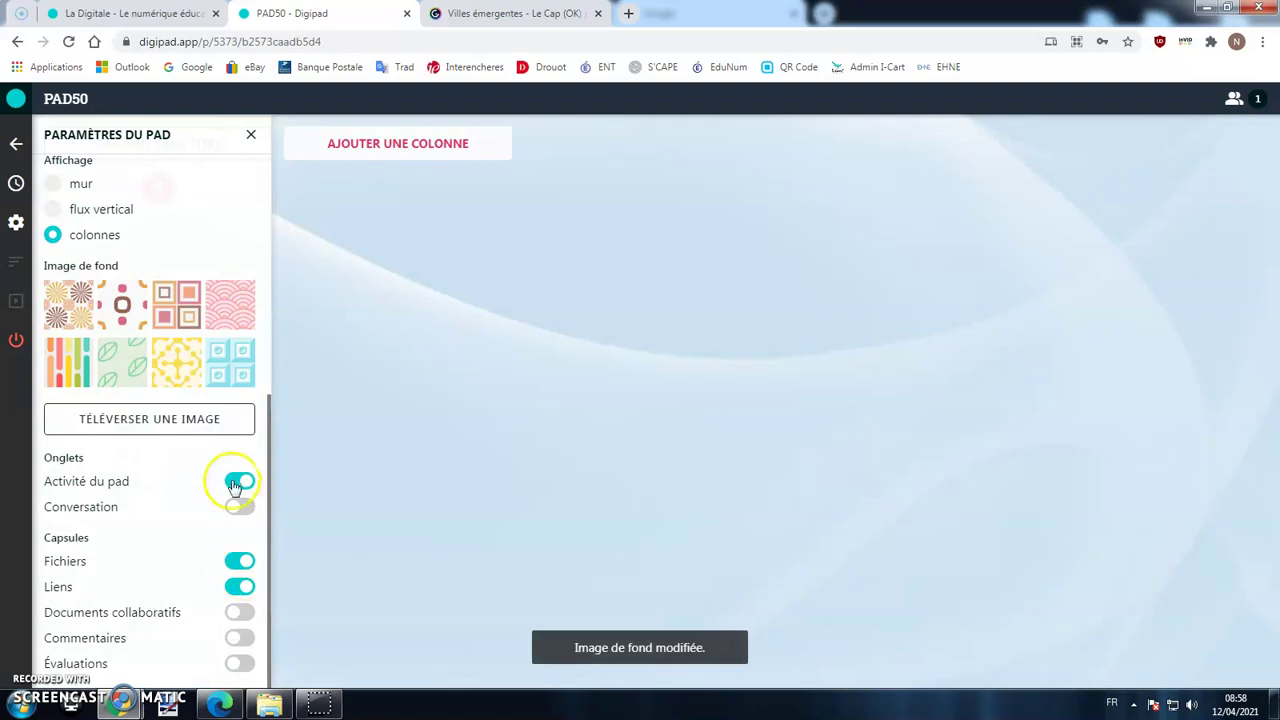
Disable files and links for the pad's capsules, and switch the pad activity tab off and back on.
{"action": "left_click", "coordinate": [237, 483]}
{"action": "left_click", "coordinate": [240, 561]}
{"action": "left_click", "coordinate": [240, 587]}
{"action": "left_click", "coordinate": [247, 483]}
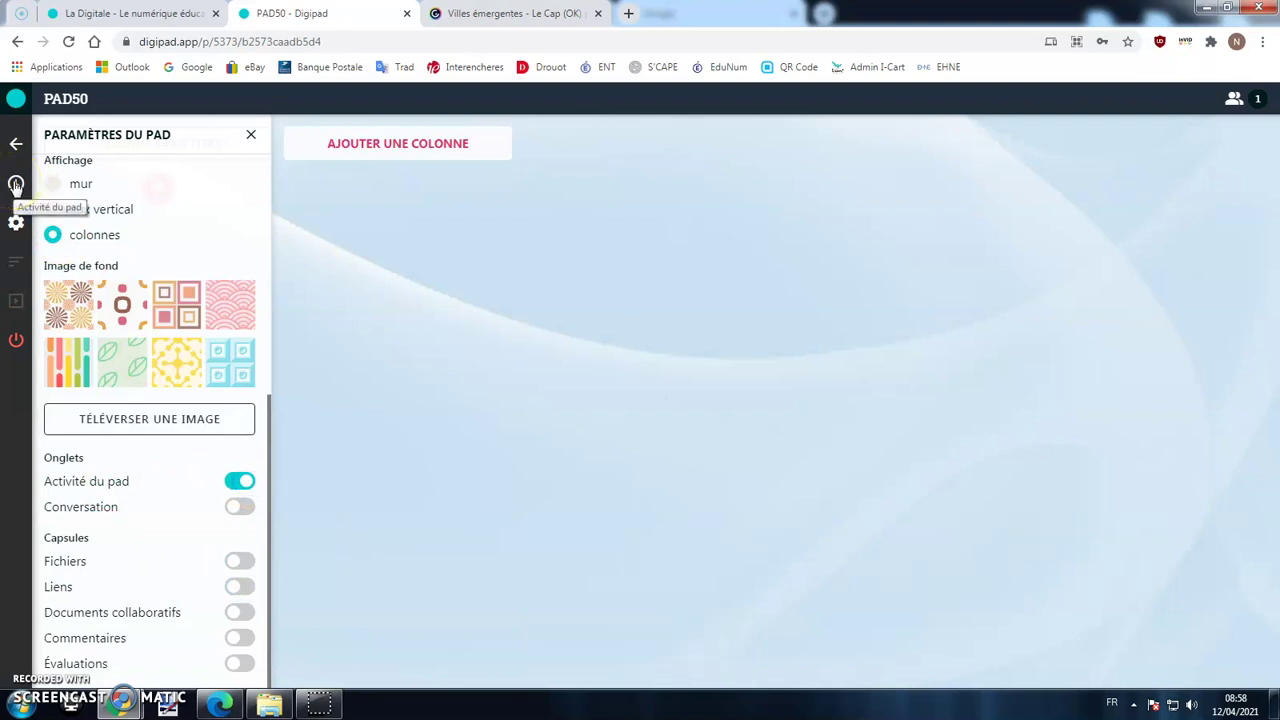
Enable the pad's Conversation tab and open the conversation.
{"action": "left_click", "coordinate": [242, 507]}
{"action": "left_click", "coordinate": [16, 221]}
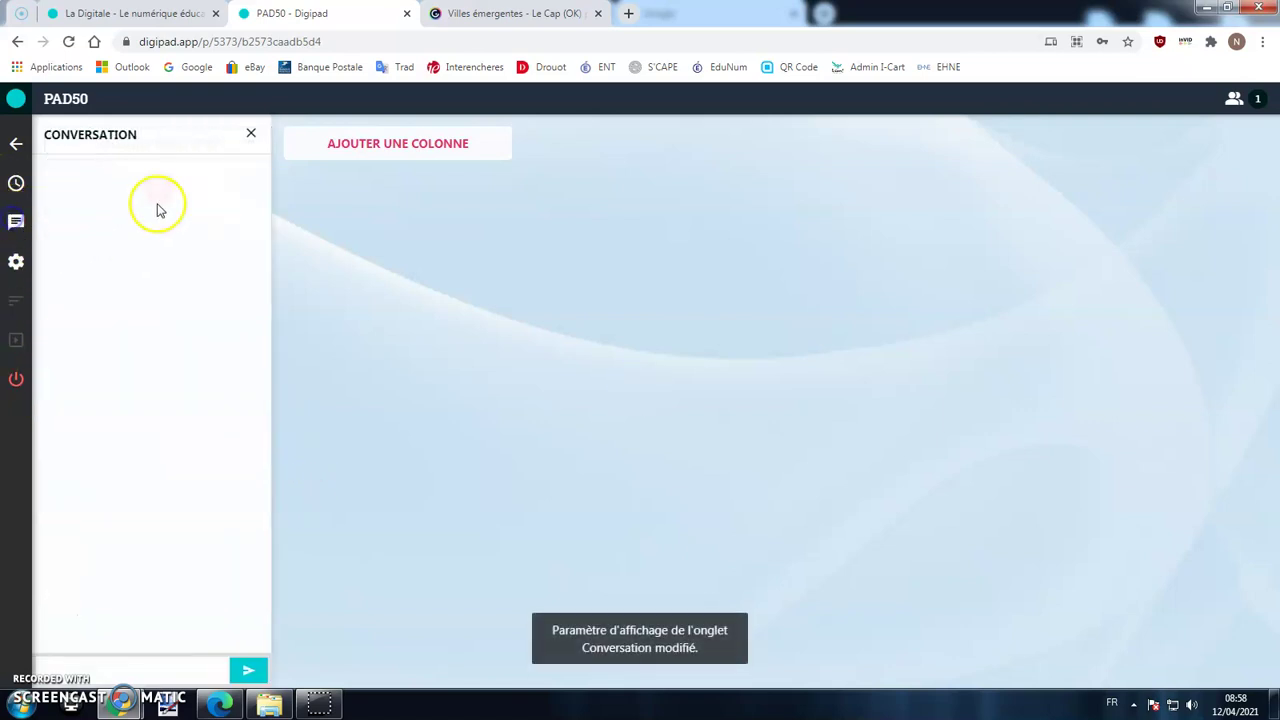
Close the conversation and enable files, links, collaborative documents, comments and evaluations for the pad's capsules.
{"action": "left_click", "coordinate": [251, 133]}
{"action": "left_click", "coordinate": [15, 259]}
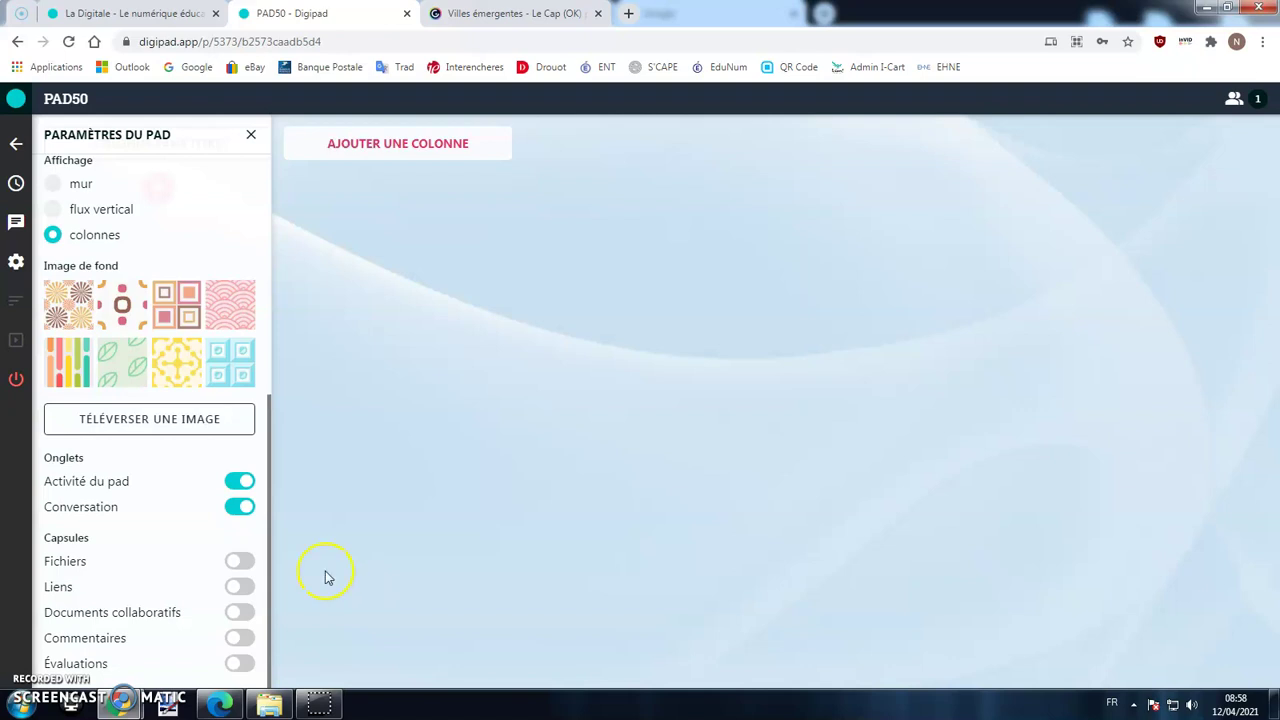
{"action": "left_click", "coordinate": [241, 561]}
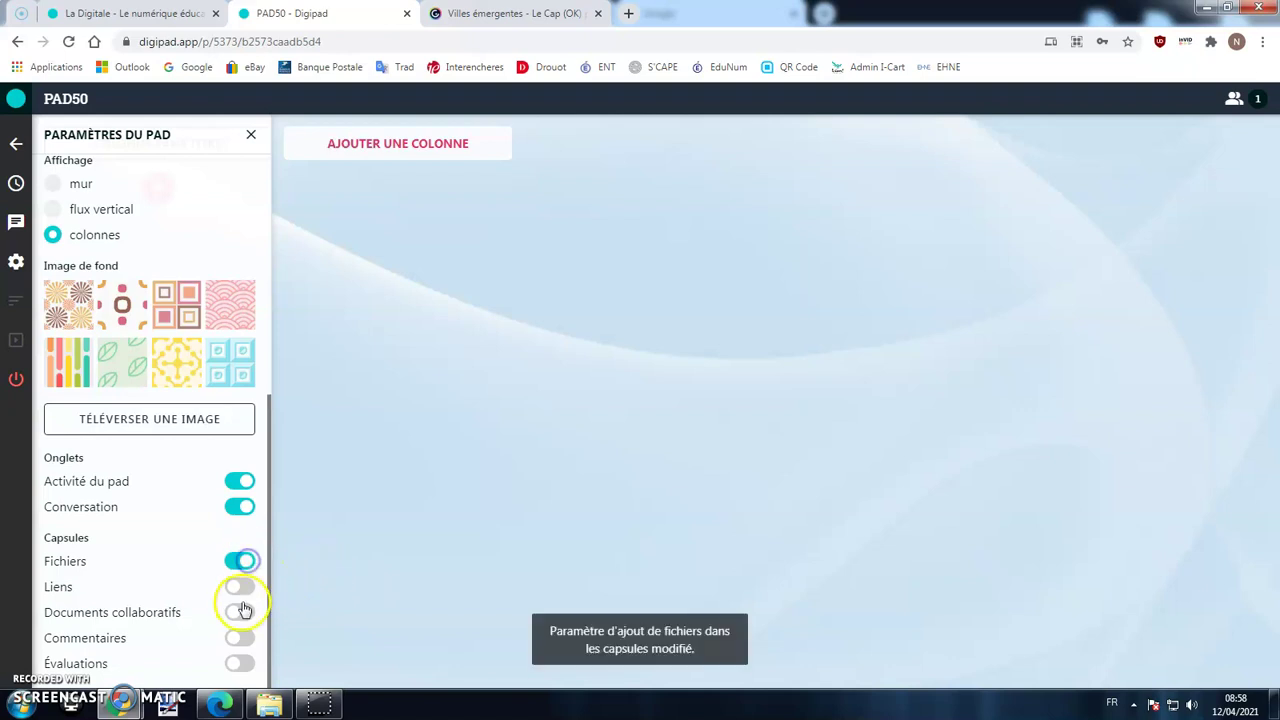
{"action": "left_click", "coordinate": [248, 590]}
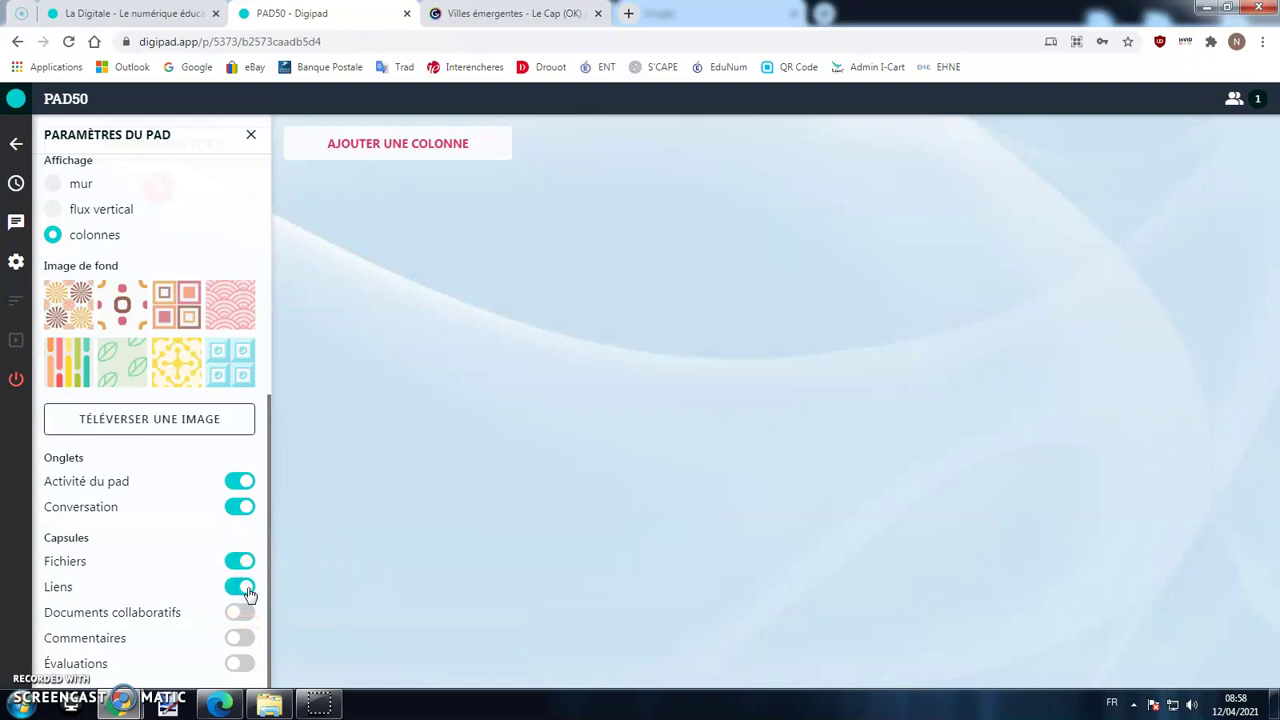
{"action": "left_click", "coordinate": [248, 616]}
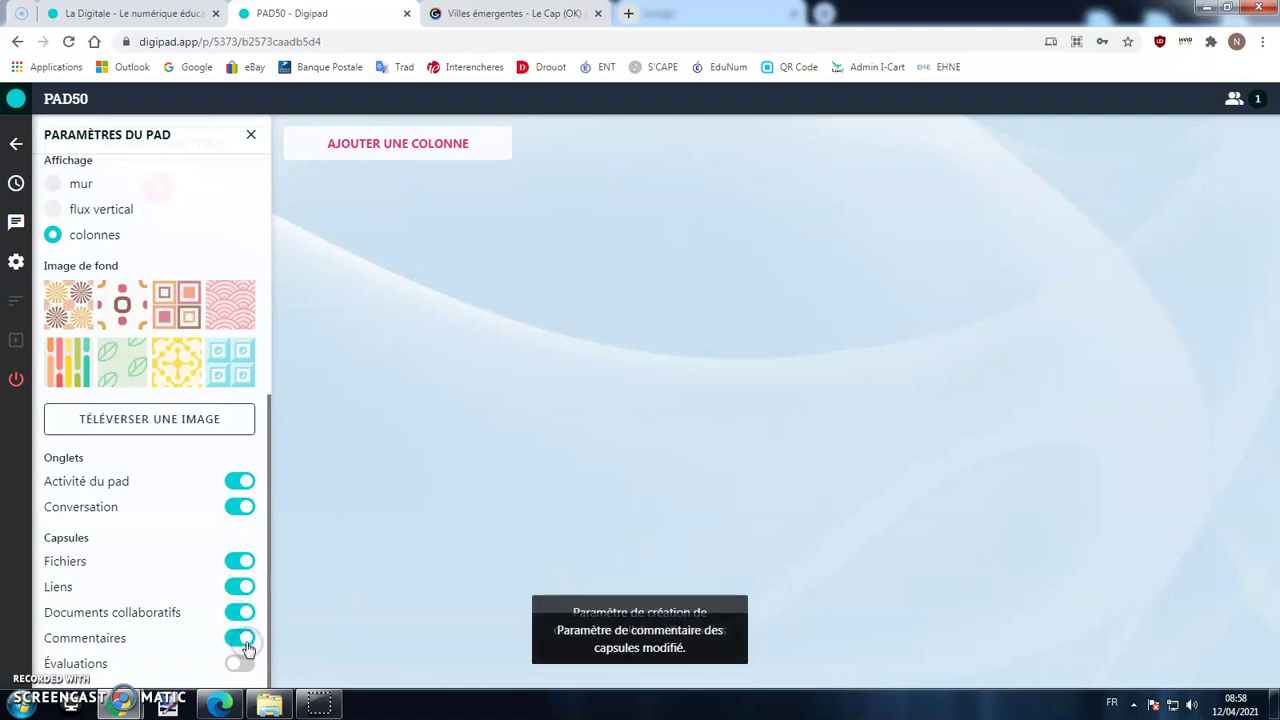
{"action": "left_click", "coordinate": [244, 664]}
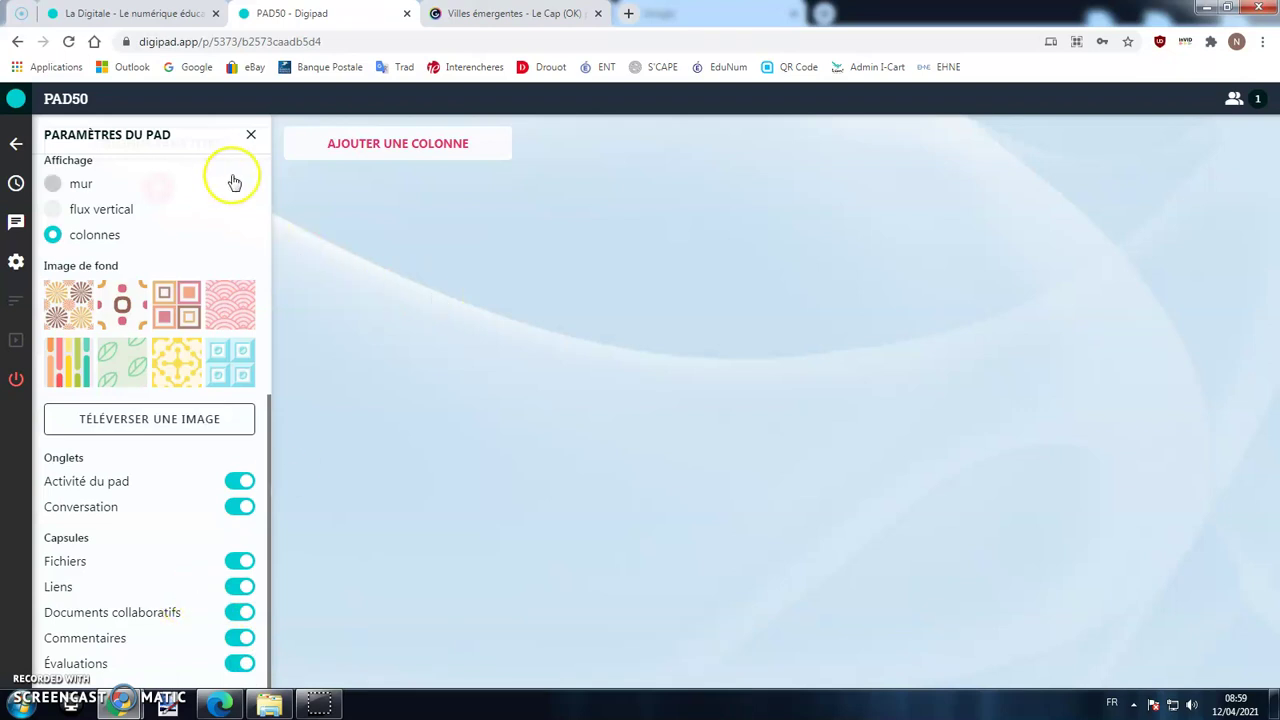
{"action": "left_click", "coordinate": [251, 136]}
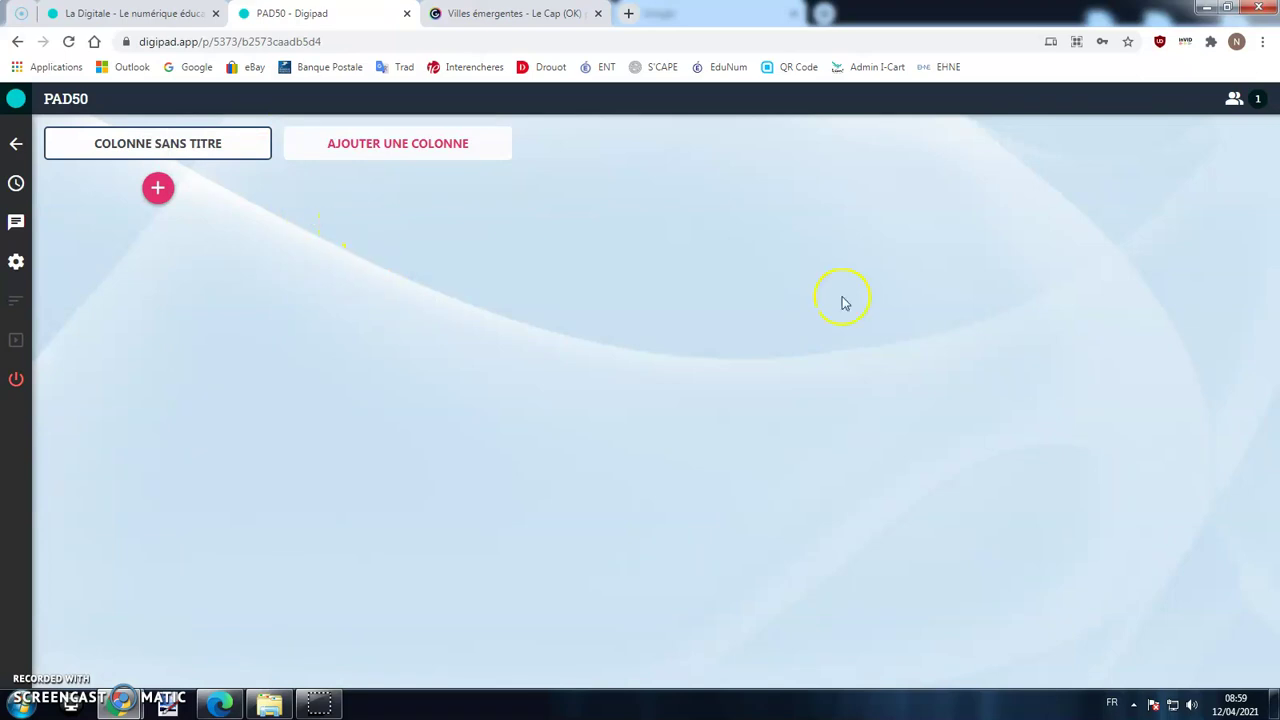
View the list of users connected to the pad and close it again.
{"action": "left_click", "coordinate": [1236, 99]}
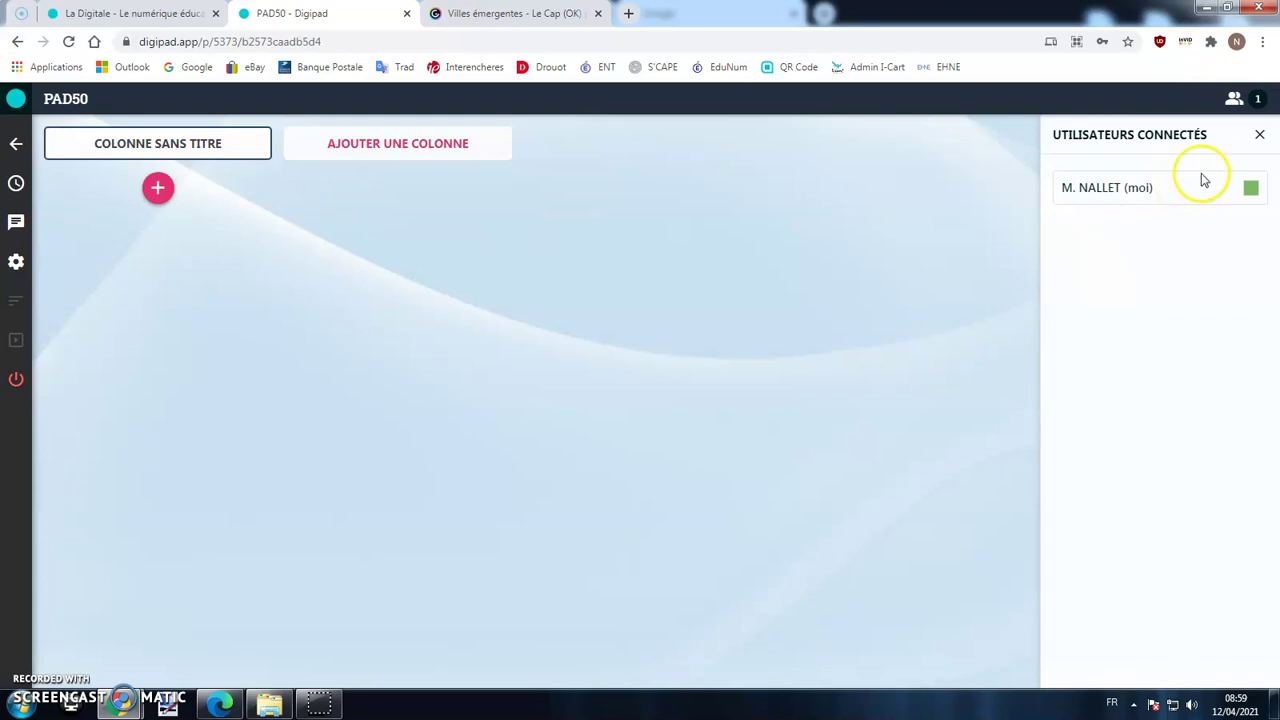
{"action": "left_click", "coordinate": [1259, 134]}
Rename the untitled column as Documents.
{"action": "mouse_move", "coordinate": [224, 150]}
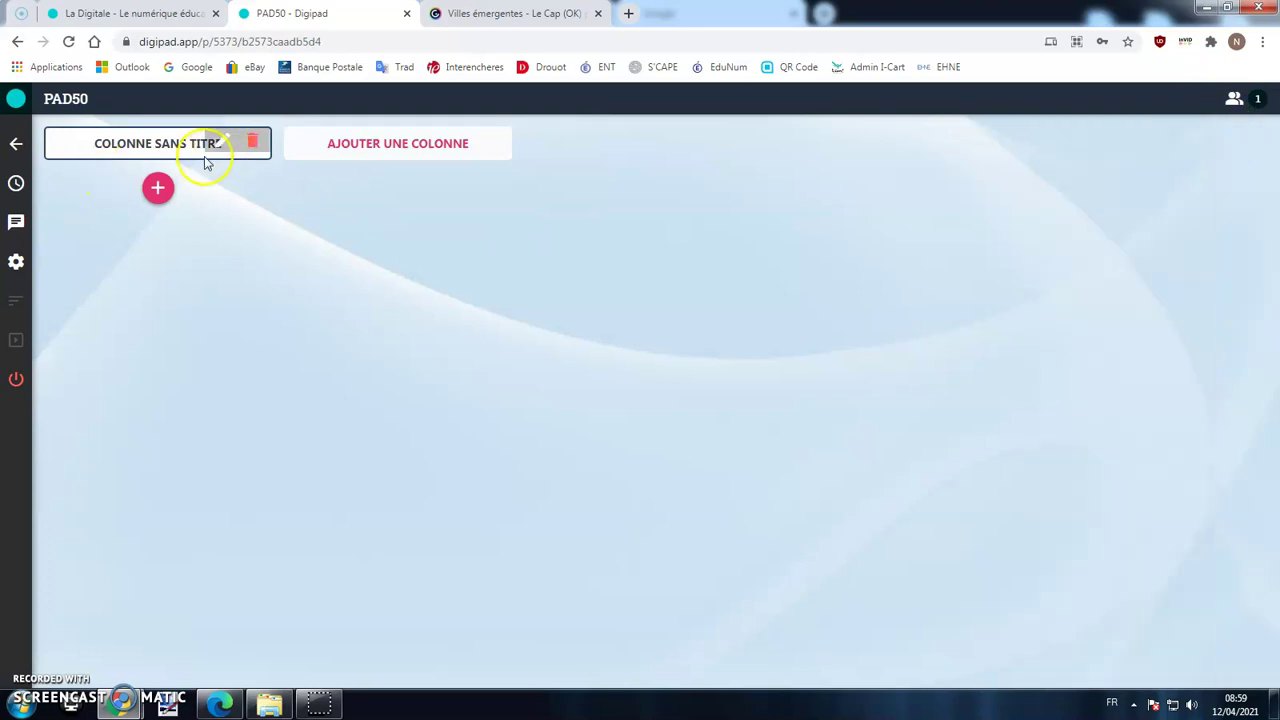
{"action": "left_click", "coordinate": [221, 142]}
{"action": "left_click_drag", "start_coordinate": [640, 387], "coordinate": [354, 372]}
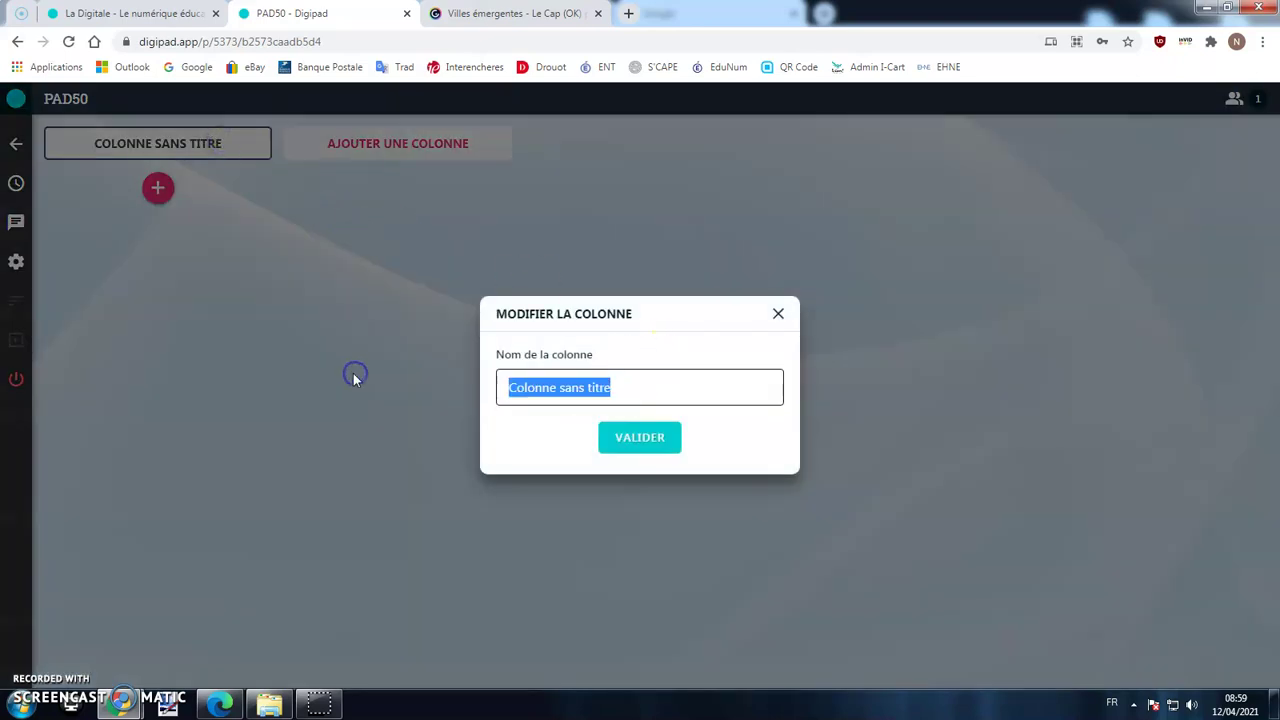
{"action": "type", "text": "Documents"}
{"action": "left_click", "coordinate": [651, 446]}
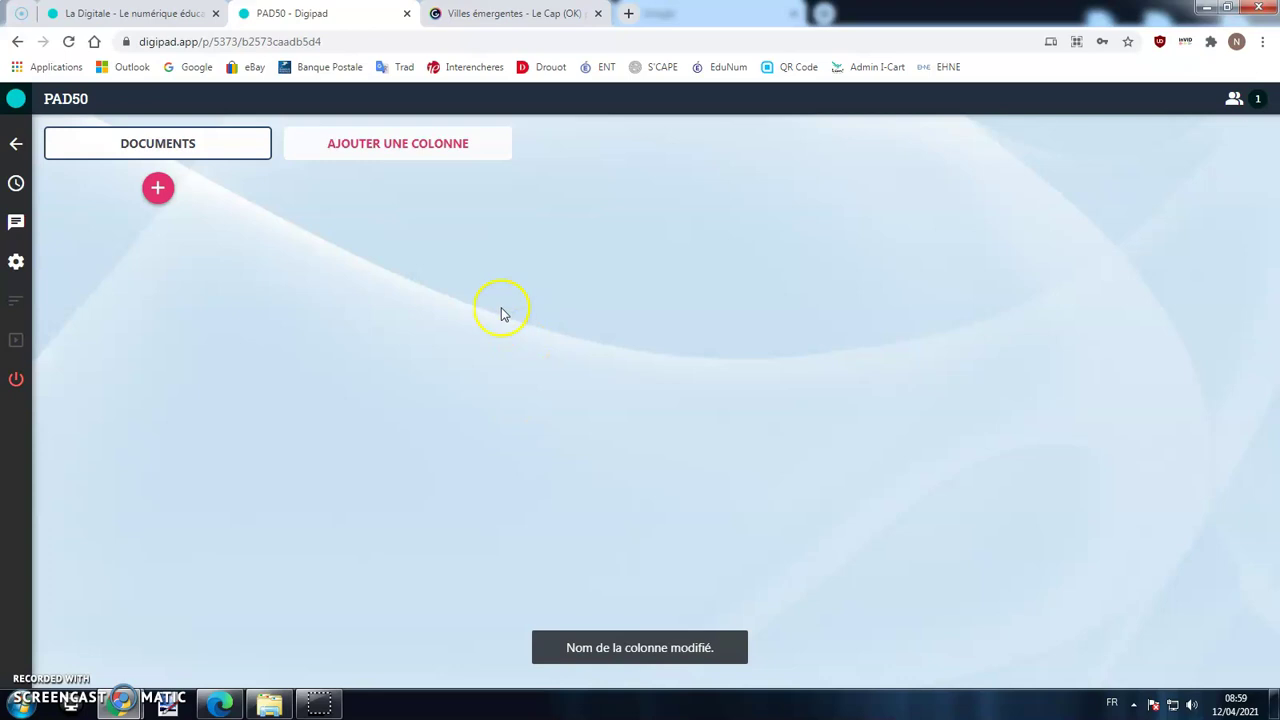
Look over the files available in the Tutos Autres folder and put its window away.
{"action": "left_click", "coordinate": [269, 703]}
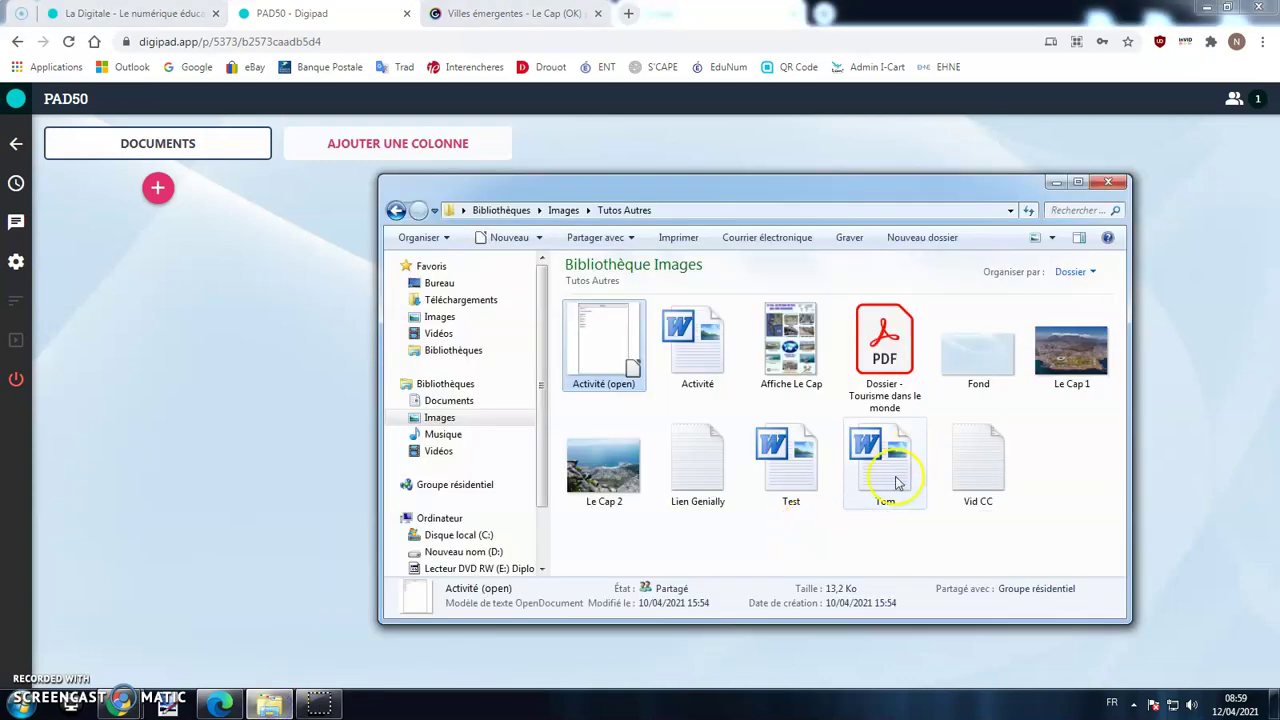
{"action": "left_click_drag", "start_coordinate": [884, 340], "coordinate": [175, 328]}
{"action": "left_click_drag", "start_coordinate": [790, 342], "coordinate": [805, 385]}
{"action": "left_click", "coordinate": [1056, 182]}
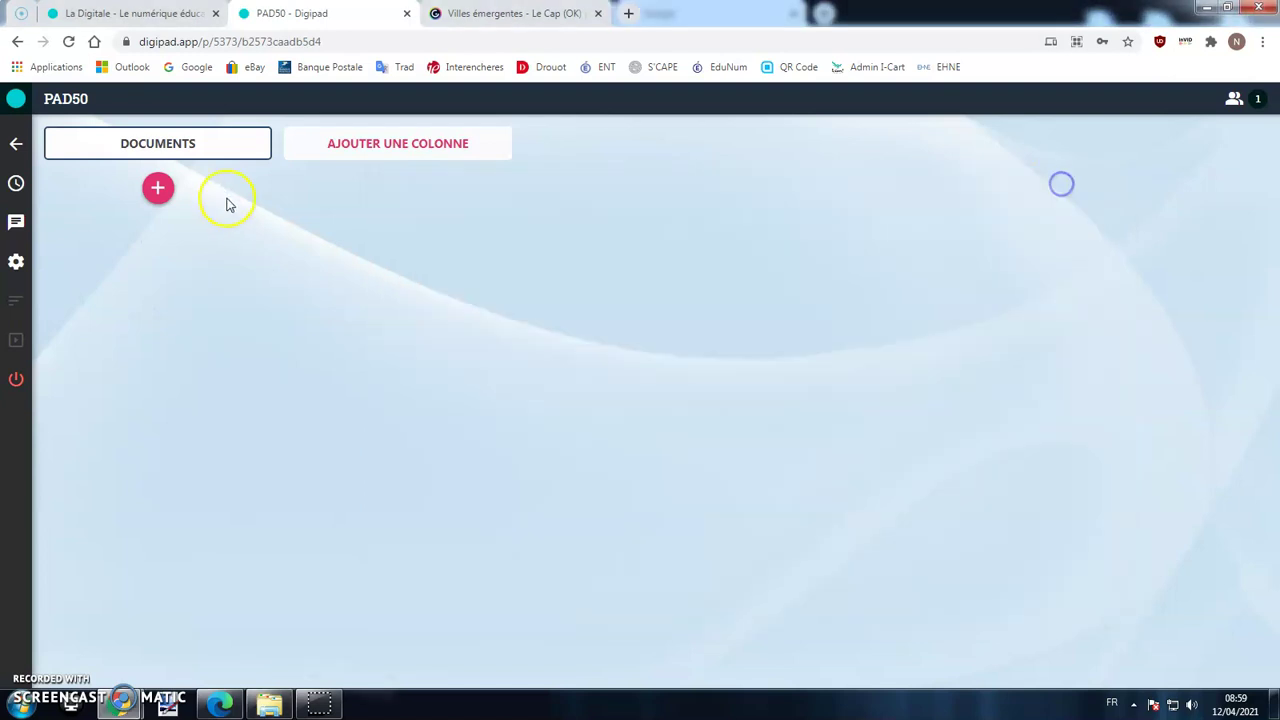
Start a new capsule in the Documents column with the title "Doc 1" and the text "Texte...".
{"action": "left_click", "coordinate": [158, 190]}
{"action": "type", "text": "Doc 1"}
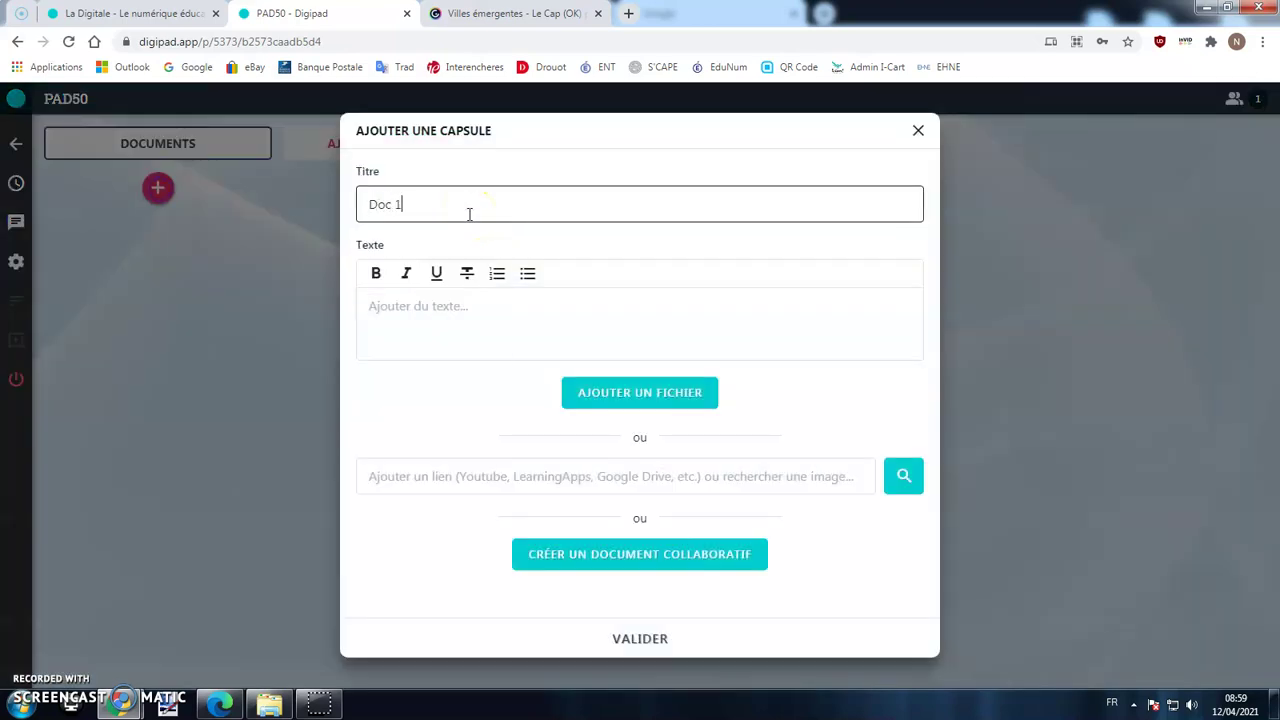
{"action": "left_click", "coordinate": [493, 307]}
{"action": "type", "text": "Texte..."}
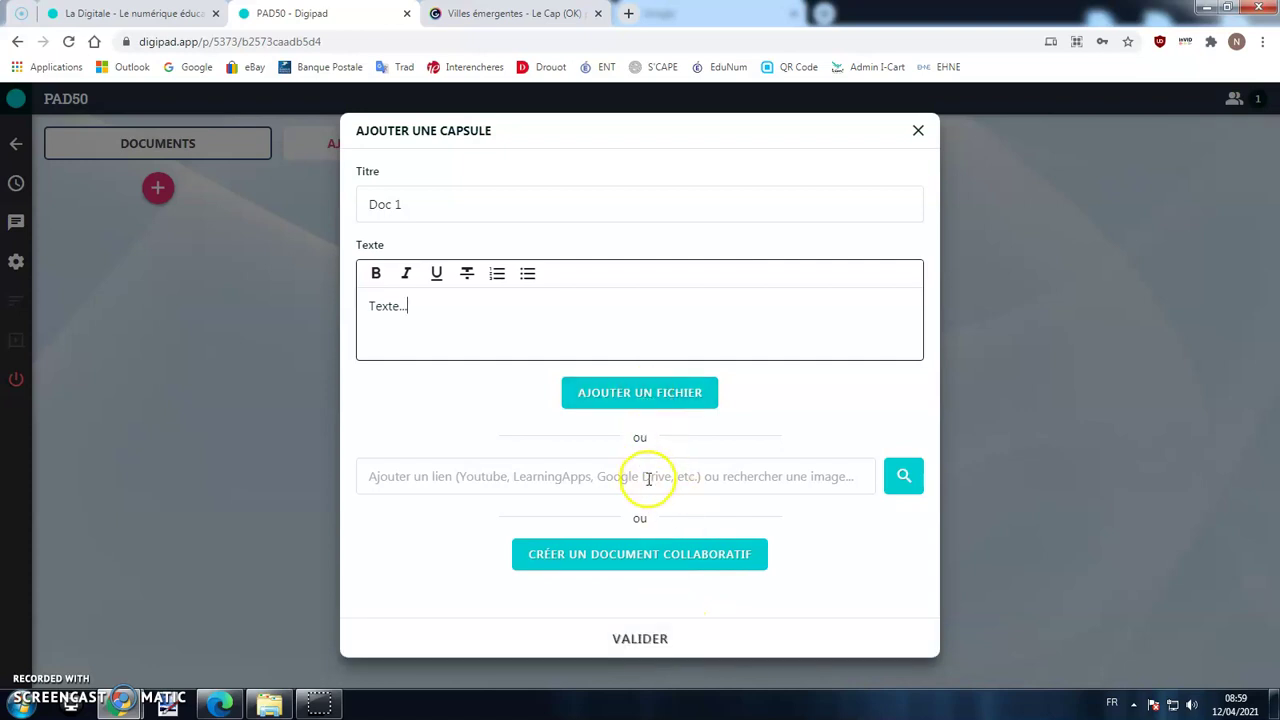
Attach the PDF "Dossier - Tourisme dans le monde" from the Tutos Autres folder to the Doc 1 capsule and validate it.
{"action": "left_click", "coordinate": [640, 393]}
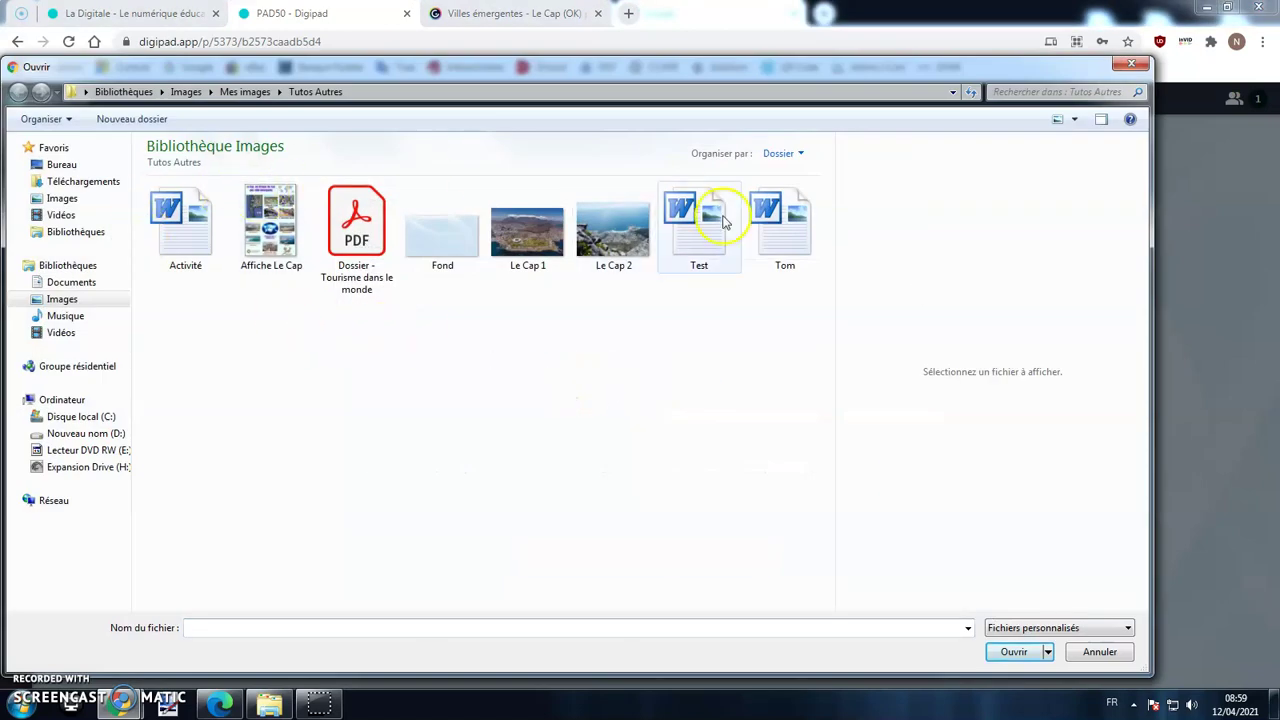
{"action": "left_click", "coordinate": [157, 245]}
{"action": "left_click", "coordinate": [270, 262]}
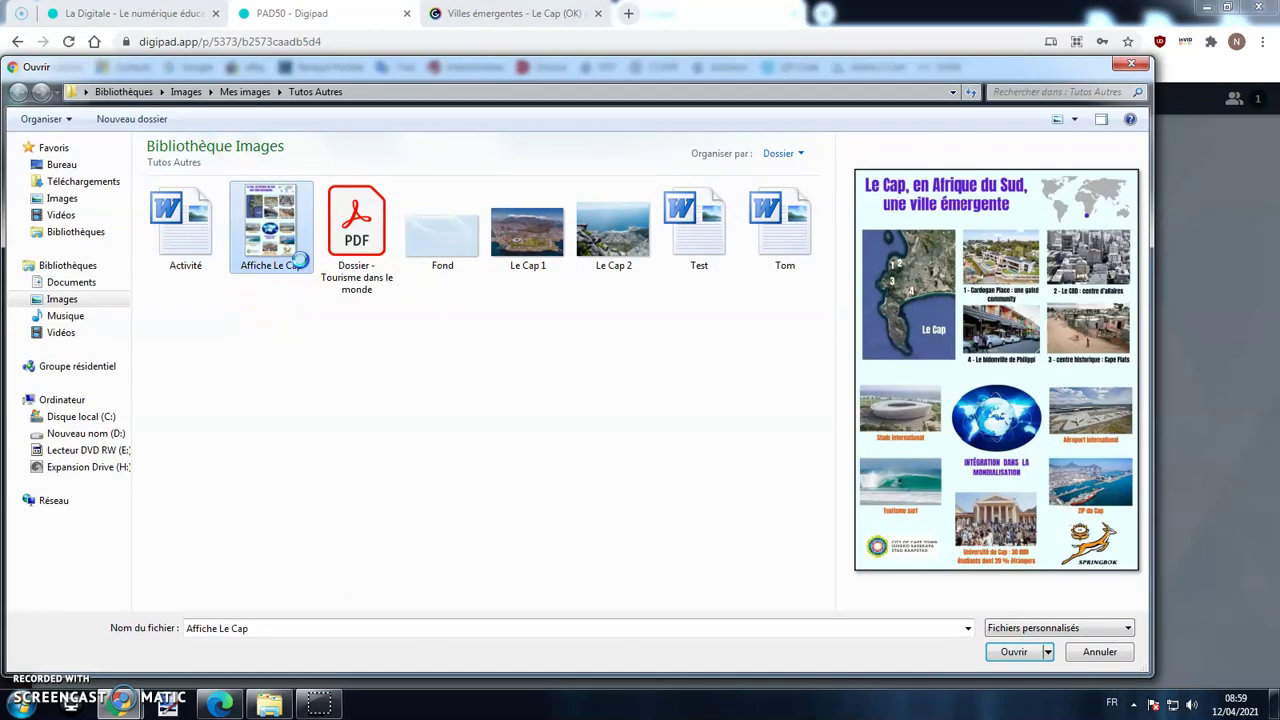
{"action": "left_click", "coordinate": [365, 285]}
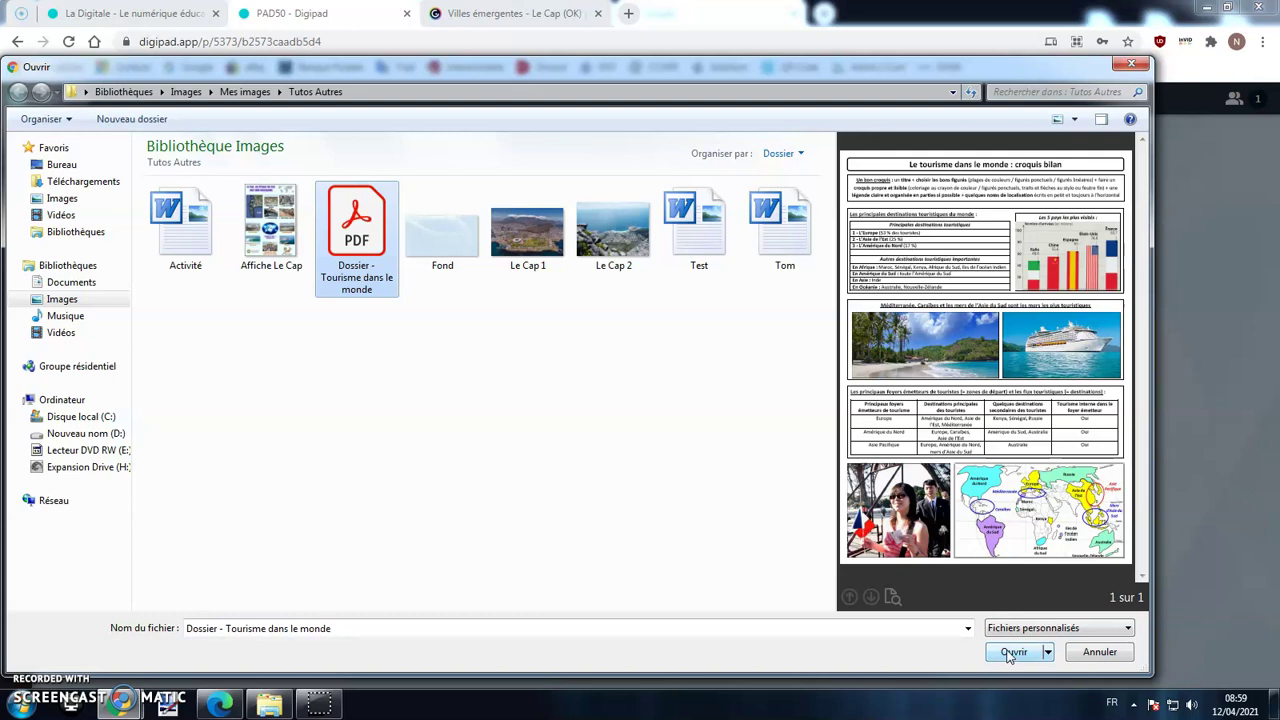
{"action": "left_click", "coordinate": [1012, 652]}
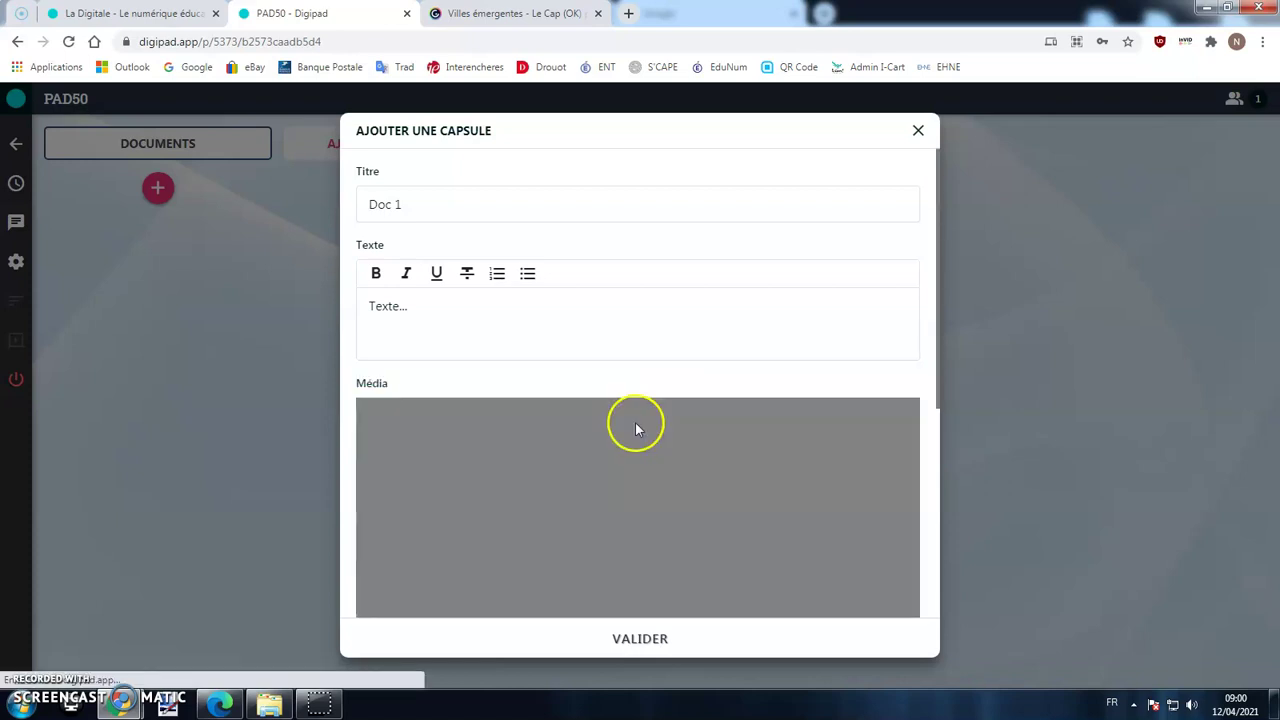
{"action": "scroll", "coordinate": [643, 428], "scroll_direction": "down", "scroll_amount": 1}
{"action": "scroll", "coordinate": [676, 462], "scroll_direction": "down", "scroll_amount": 3}
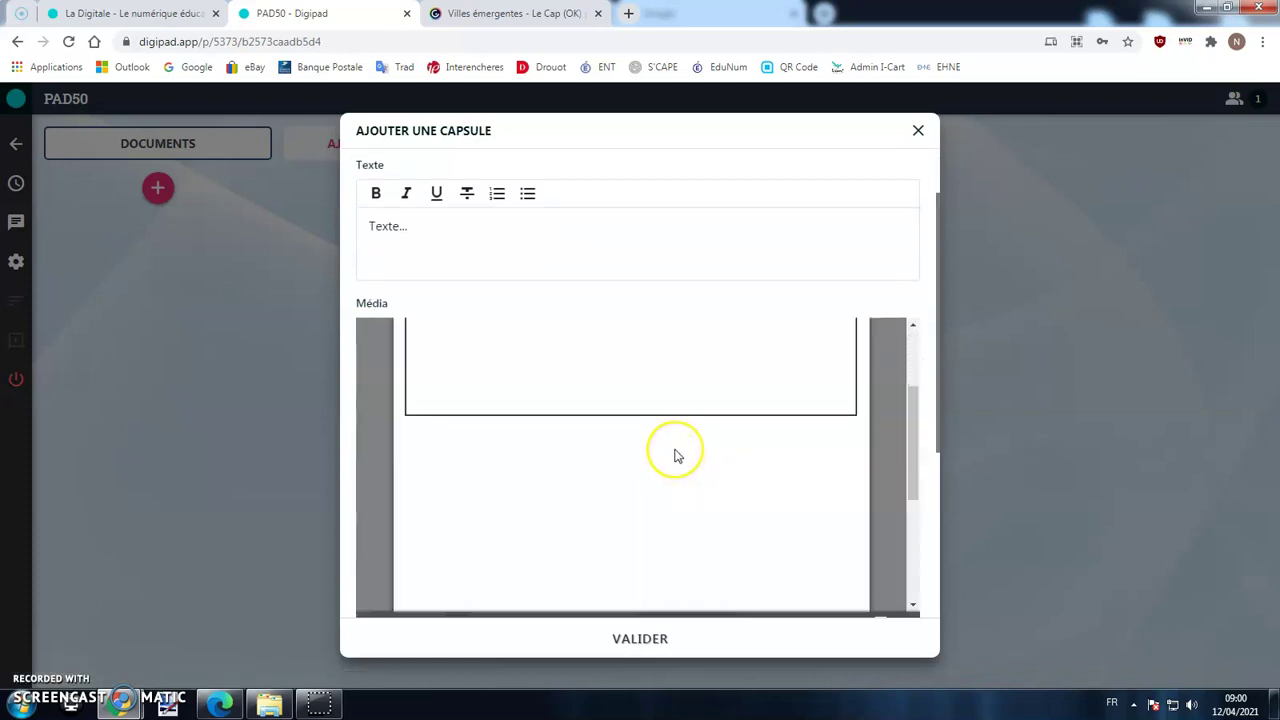
{"action": "scroll", "coordinate": [675, 456], "scroll_direction": "down", "scroll_amount": 3}
{"action": "left_click", "coordinate": [640, 638]}
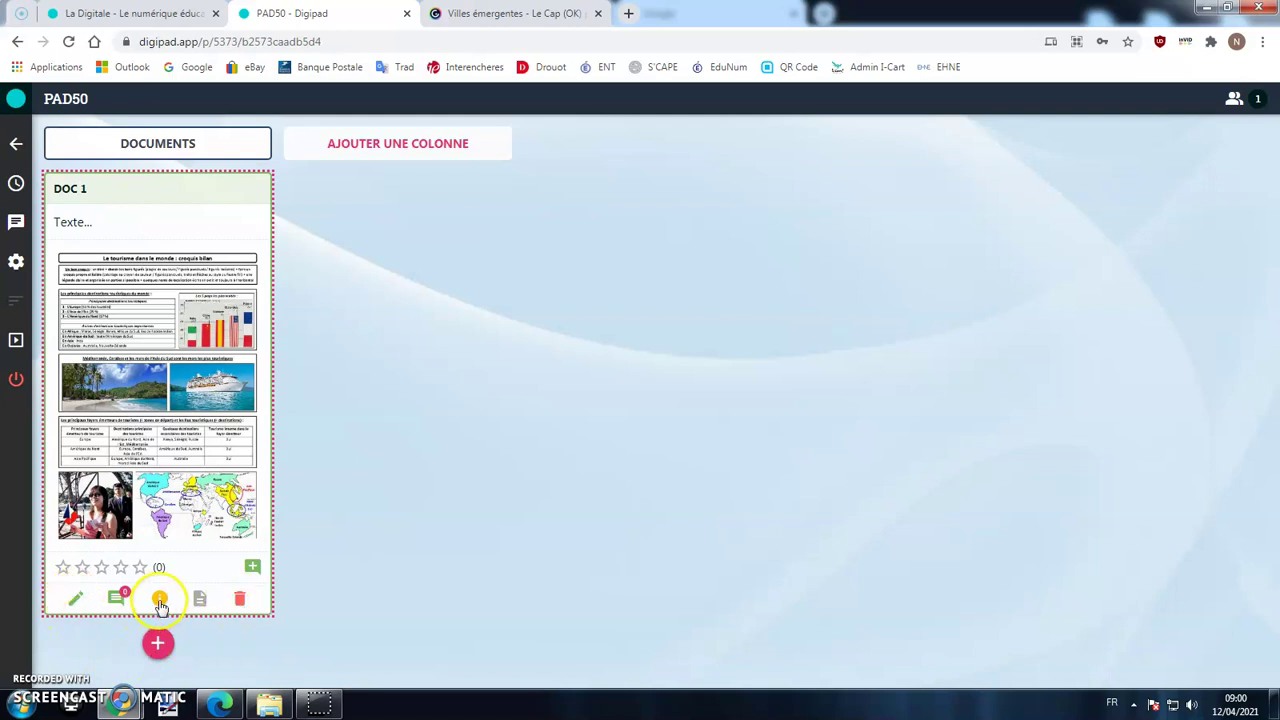
Start another capsule in the Documents column with the title "Doc 2".
{"action": "mouse_move", "coordinate": [160, 602]}
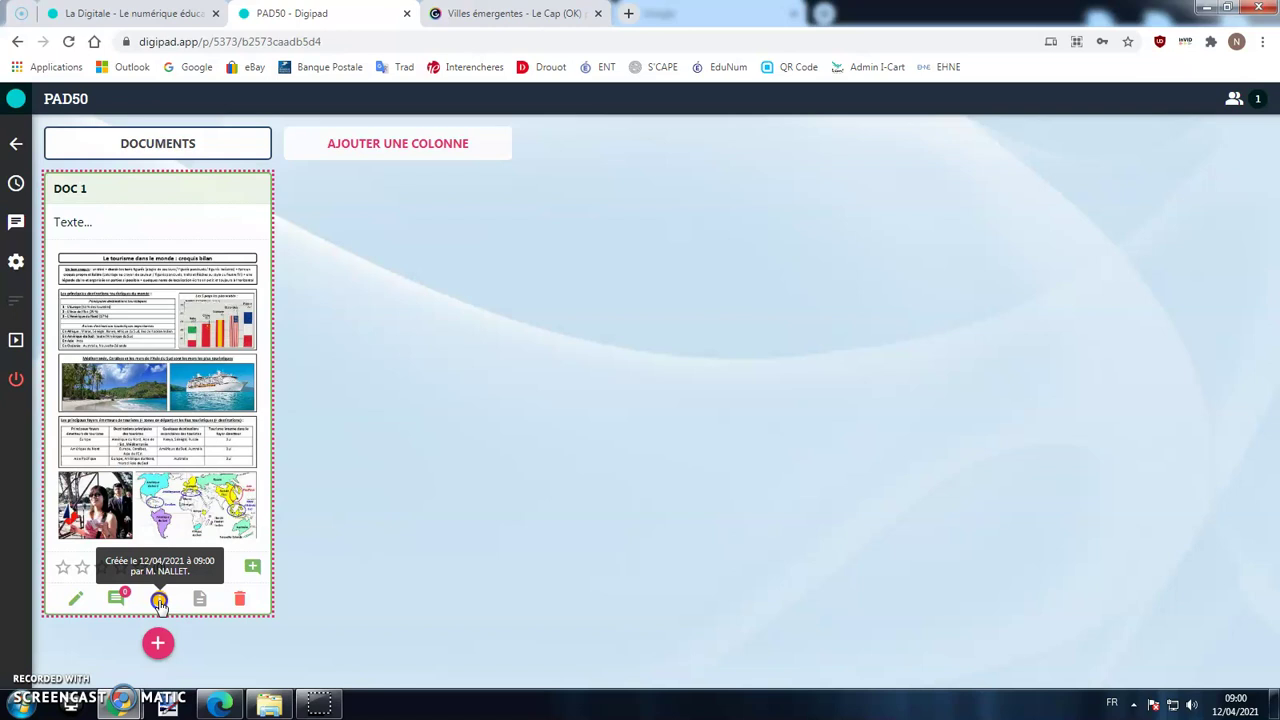
{"action": "left_click", "coordinate": [158, 642]}
{"action": "type", "text": "Doc"}
{"action": "left_click", "coordinate": [505, 249]}
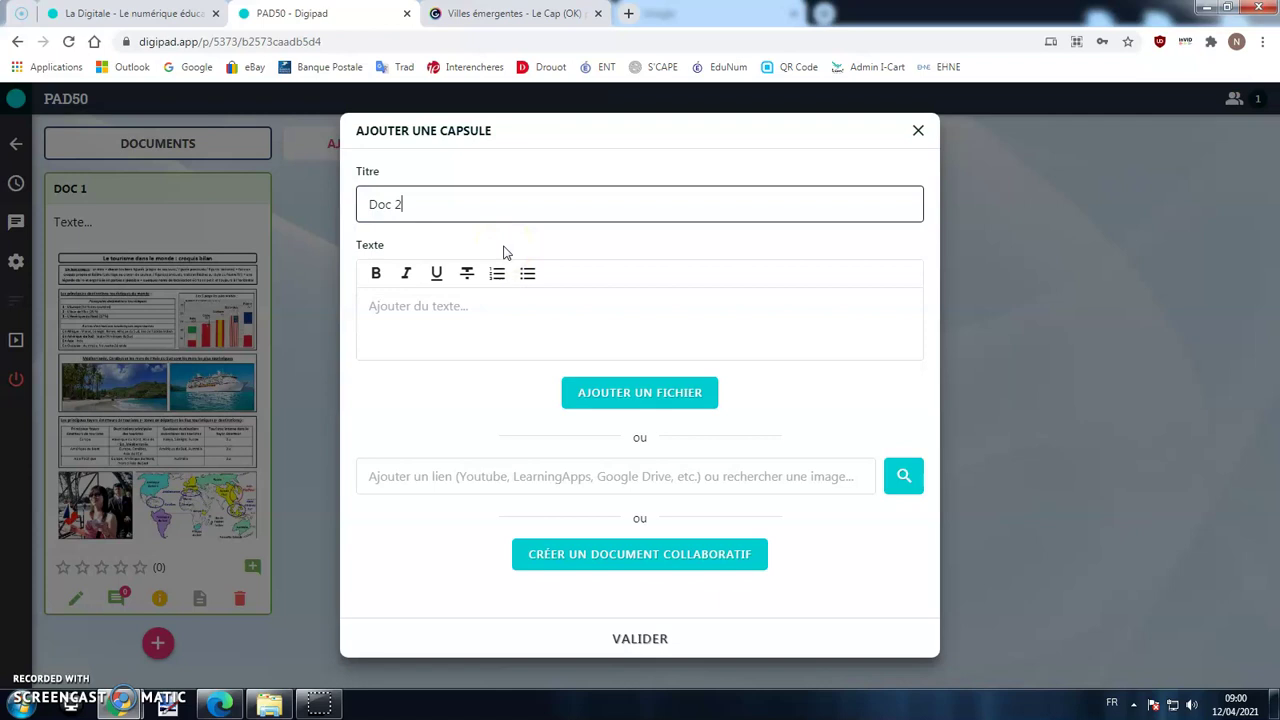
Copy the web address of the open Genially presentation "Le Cap en Afrique du Sud".
{"action": "left_click", "coordinate": [550, 13]}
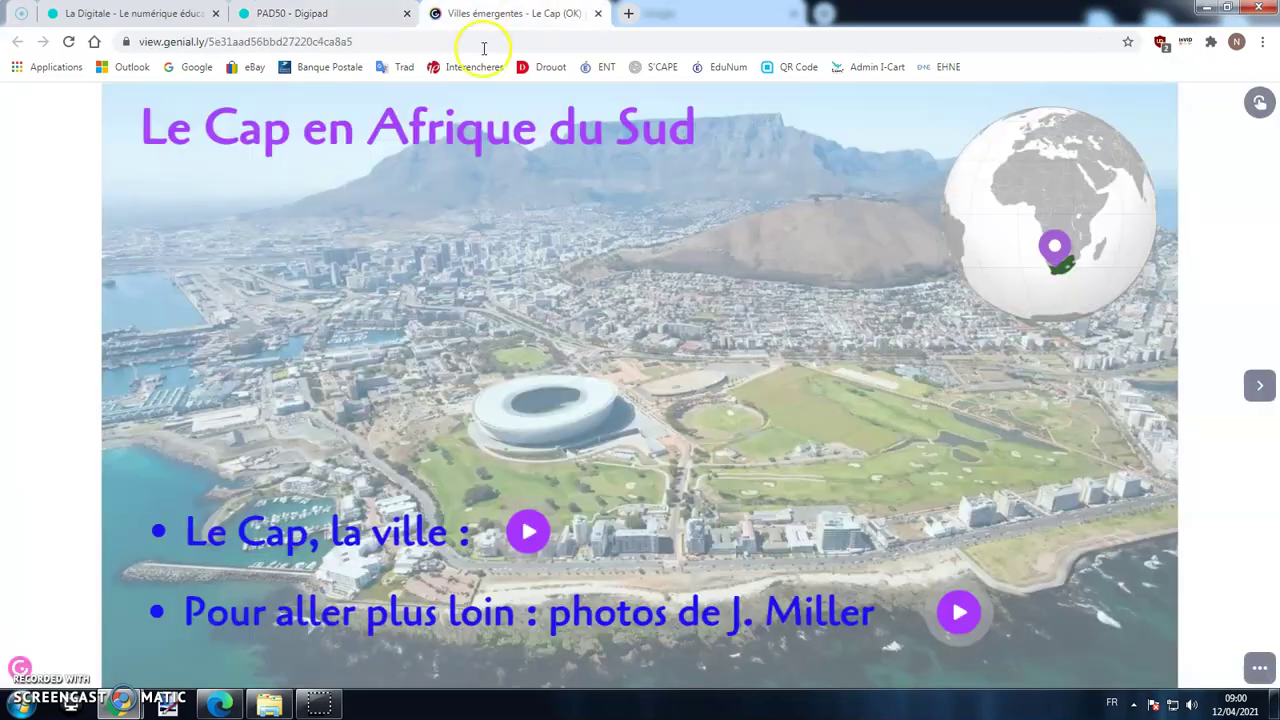
{"action": "left_click", "coordinate": [336, 40]}
{"action": "right_click", "coordinate": [338, 38]}
{"action": "left_click", "coordinate": [380, 118]}
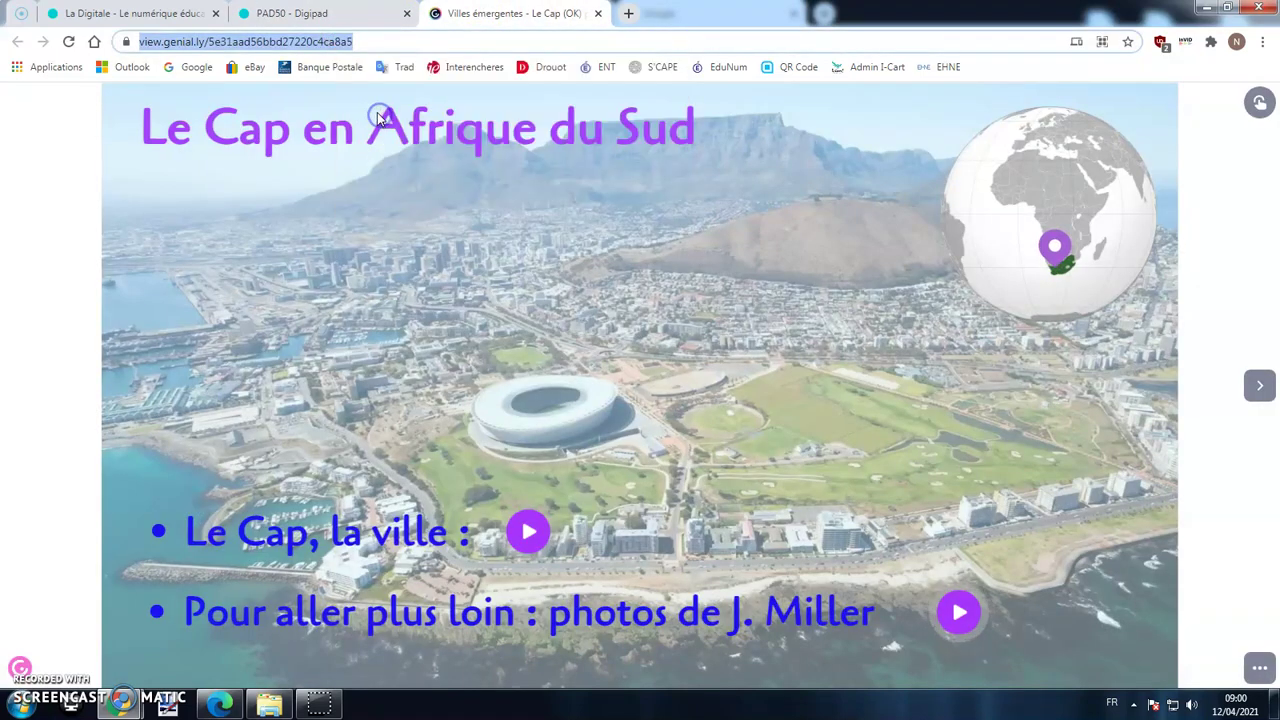
Embed the copied Genially link as the Doc 2 capsule's media in Digipad and validate the capsule.
{"action": "left_click", "coordinate": [352, 14]}
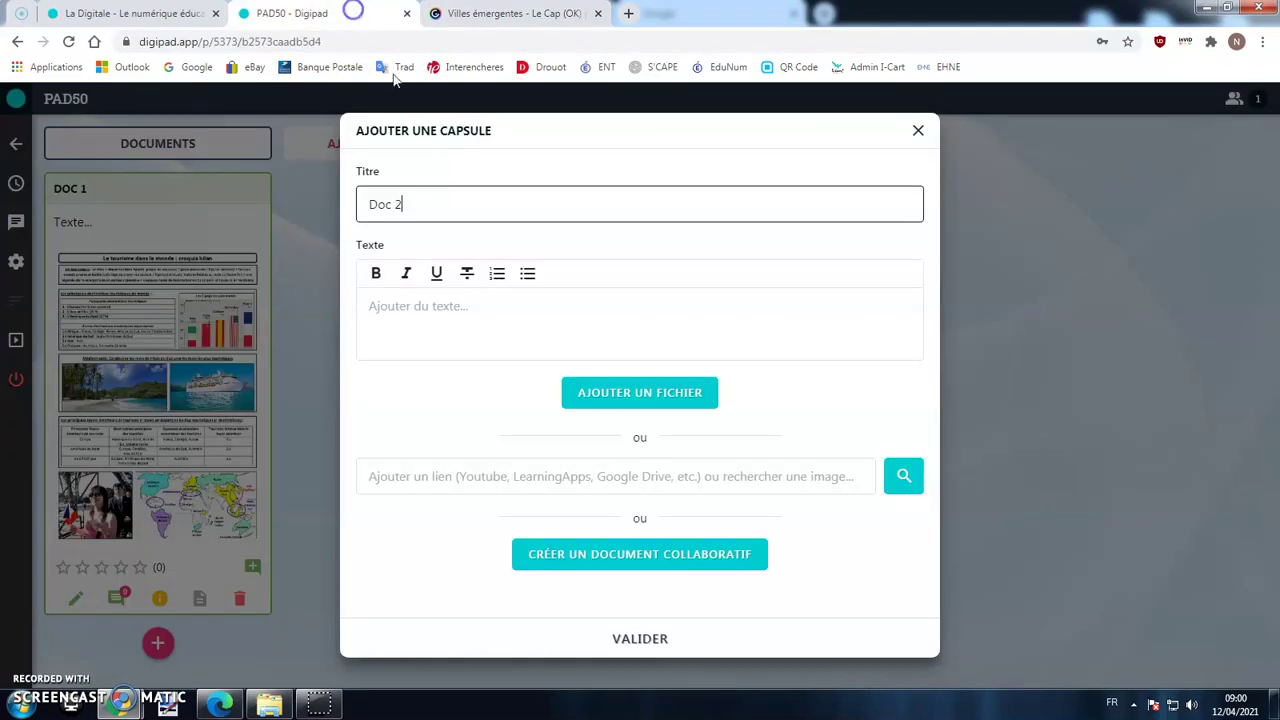
{"action": "left_click", "coordinate": [572, 471]}
{"action": "right_click", "coordinate": [572, 471]}
{"action": "left_click", "coordinate": [648, 330]}
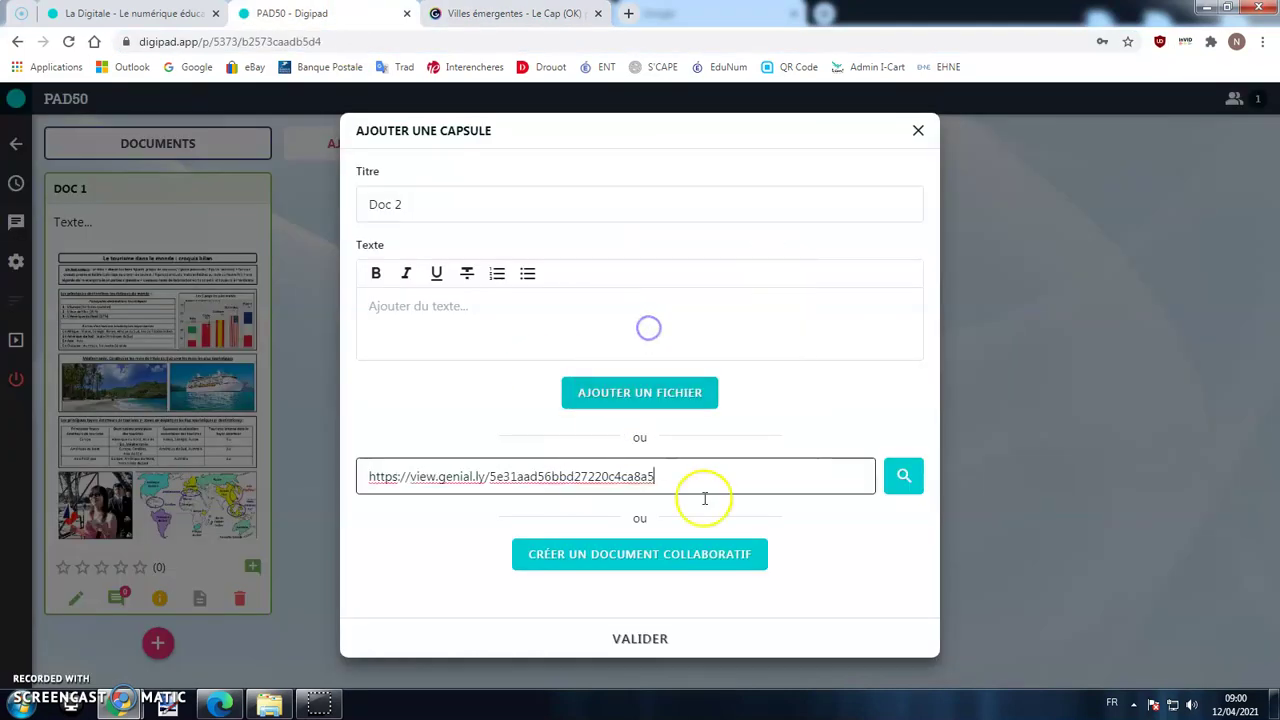
{"action": "left_click", "coordinate": [903, 475]}
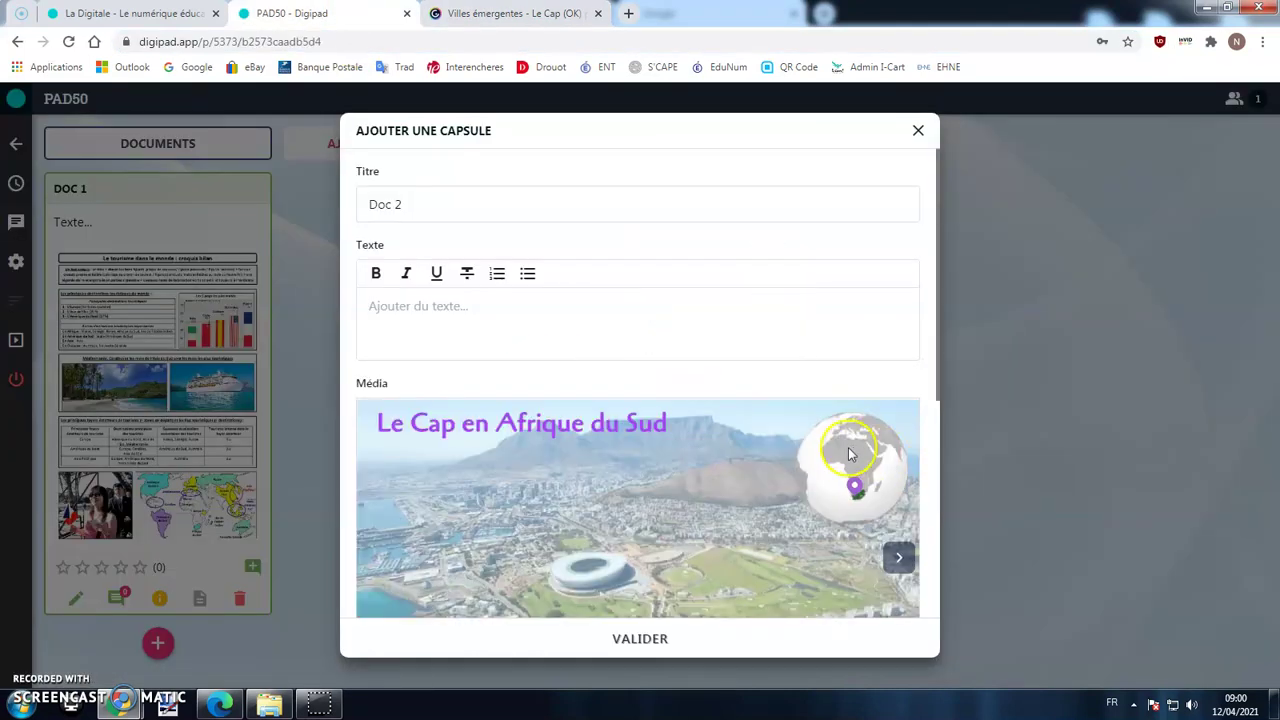
{"action": "scroll", "coordinate": [832, 452], "scroll_direction": "down", "scroll_amount": 3}
{"action": "scroll", "coordinate": [780, 525], "scroll_direction": "down", "scroll_amount": 2}
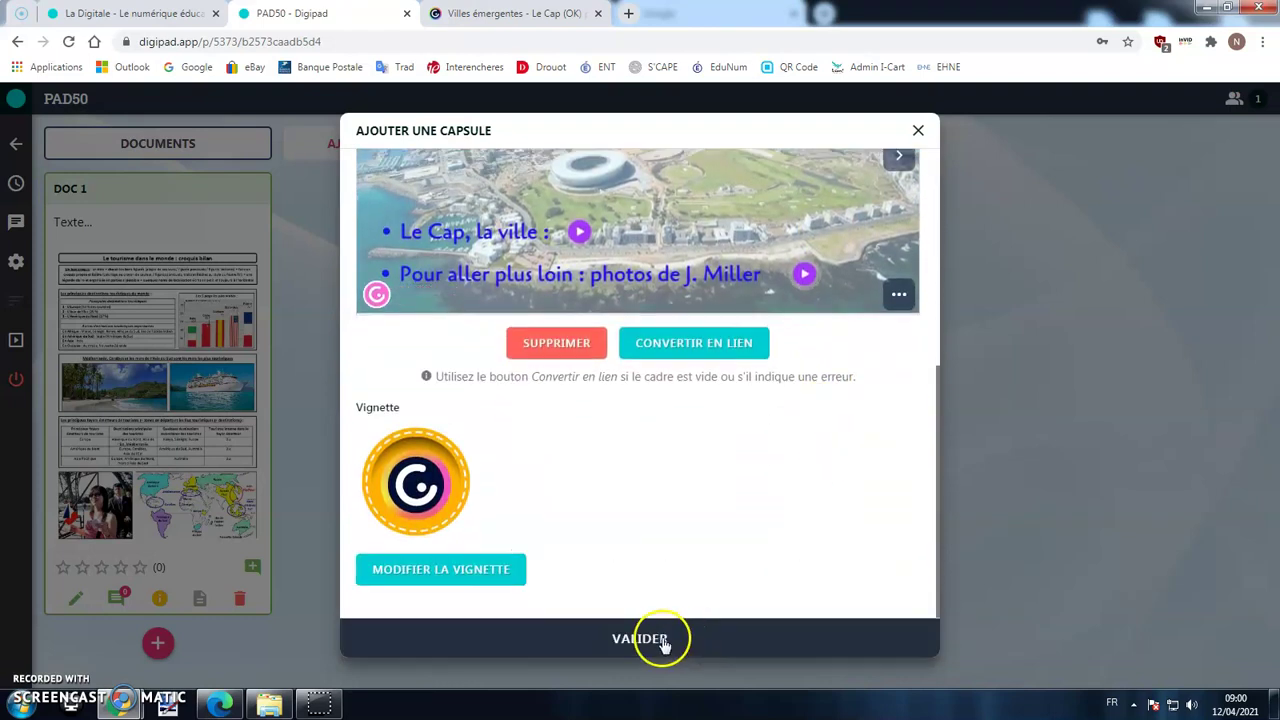
{"action": "left_click", "coordinate": [663, 640]}
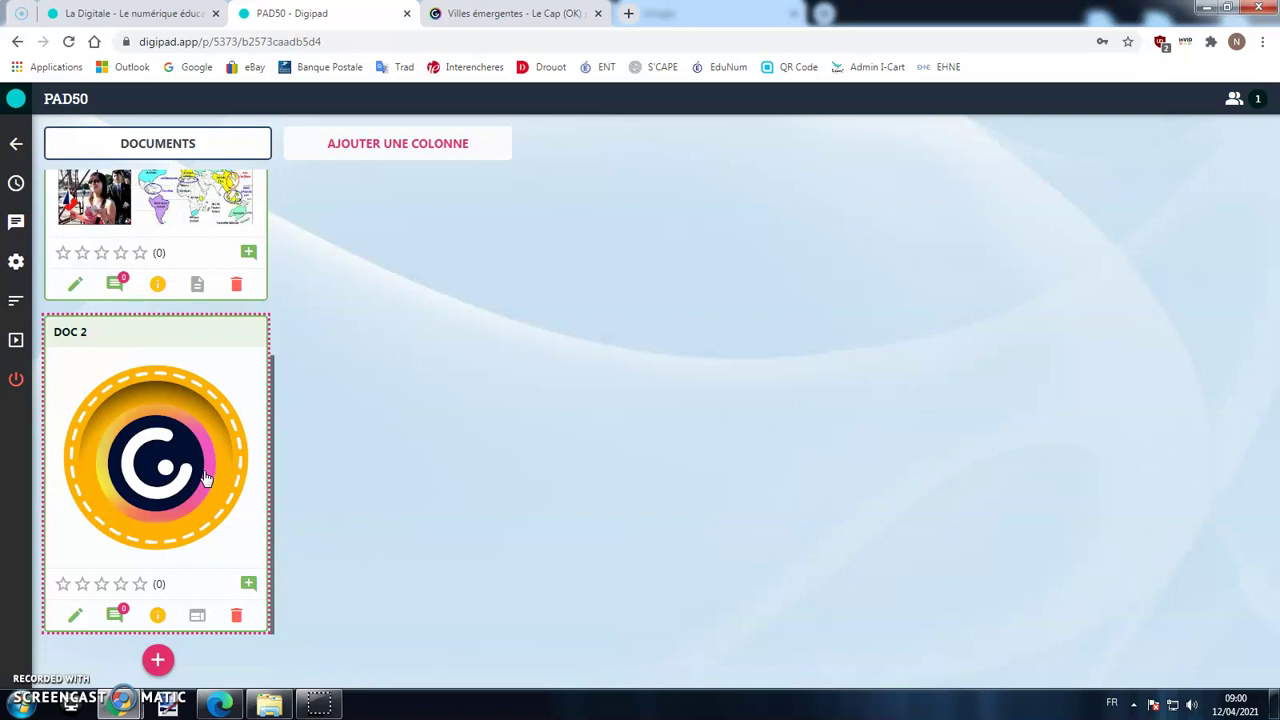
Add a second column named Echanges to the pad.
{"action": "scroll", "coordinate": [210, 478], "scroll_direction": "up", "scroll_amount": 3}
{"action": "left_click", "coordinate": [312, 378]}
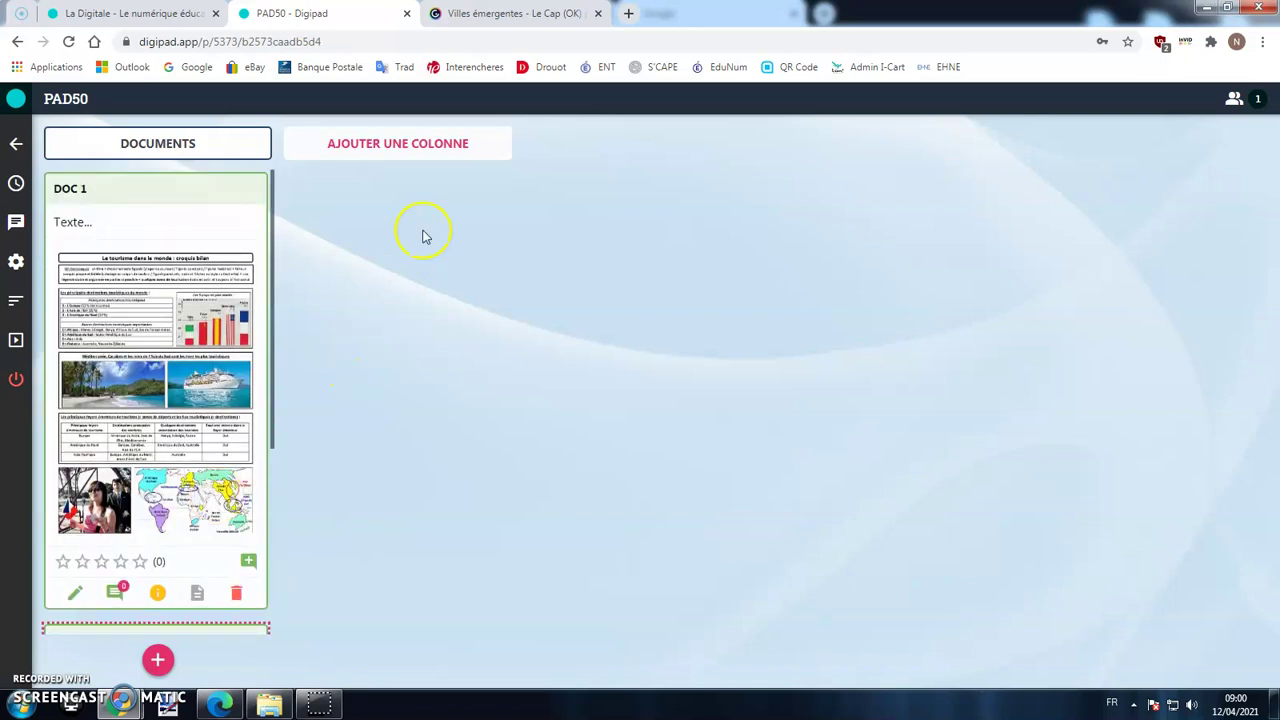
{"action": "left_click", "coordinate": [437, 150]}
{"action": "left_click", "coordinate": [553, 395]}
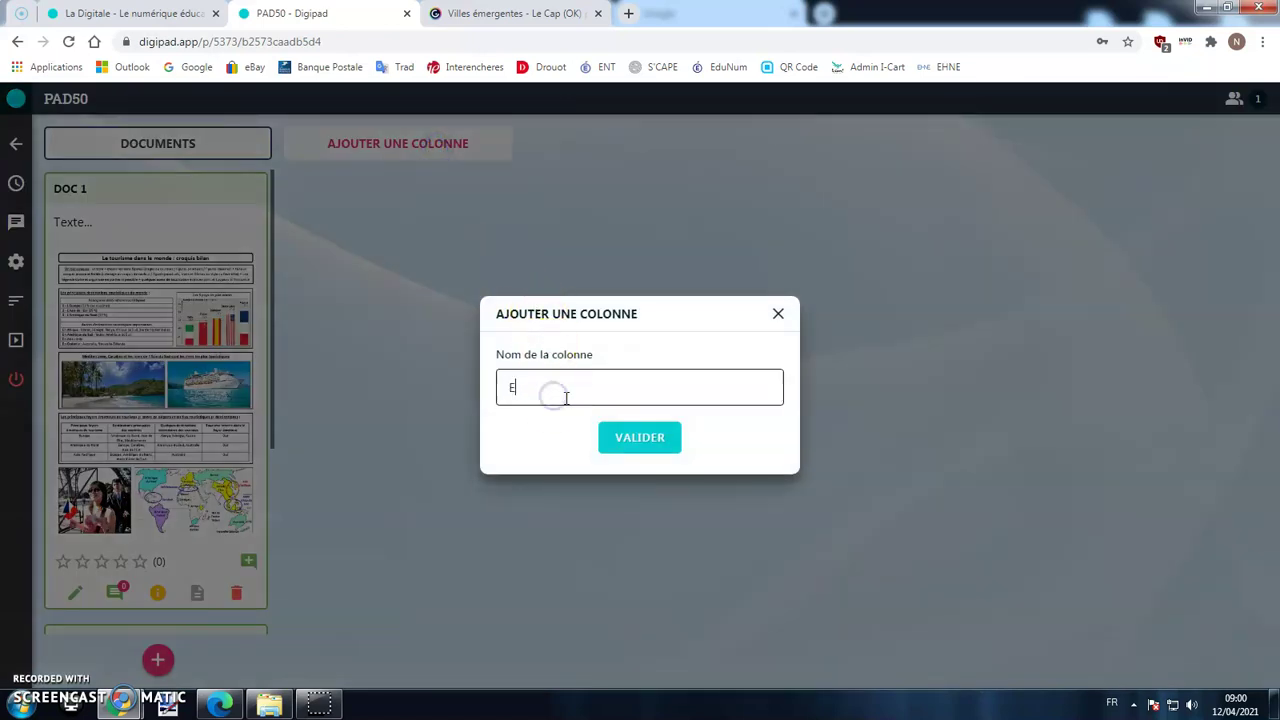
{"action": "left_click", "coordinate": [610, 440]}
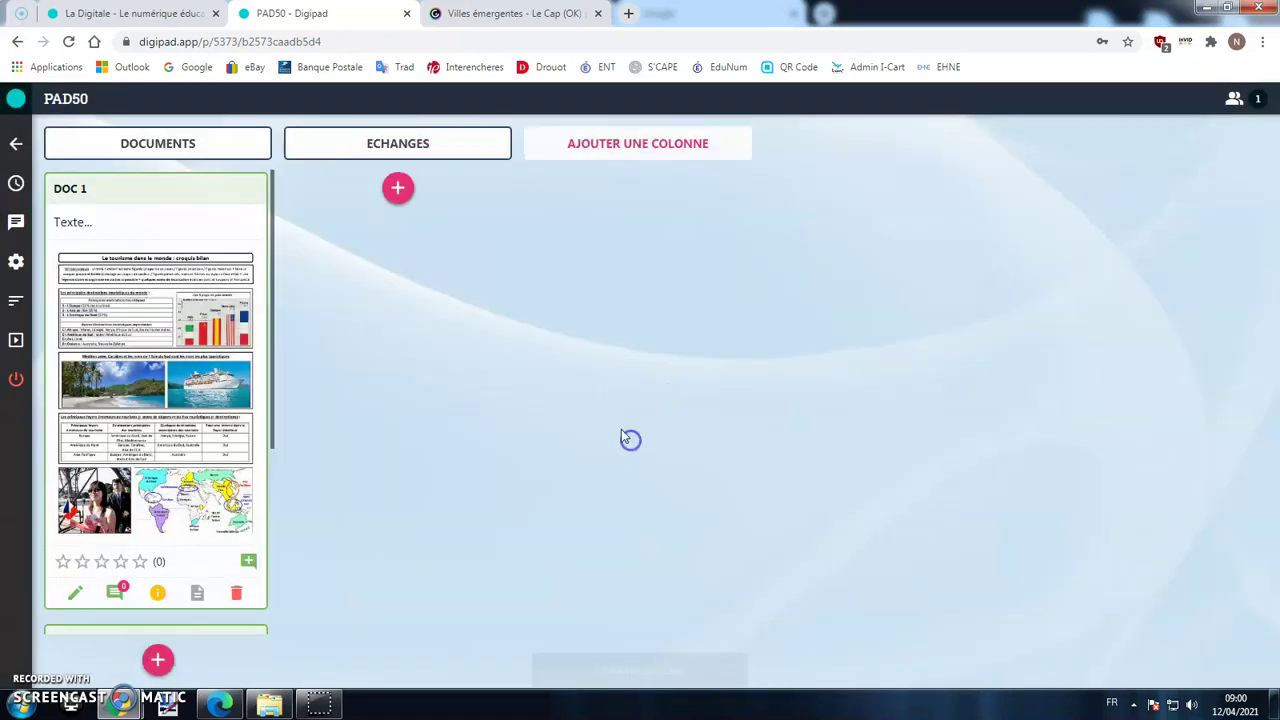
Start a capsule titled "Doc 3" in the Echanges column and create a collaborative document in it.
{"action": "left_click", "coordinate": [400, 193]}
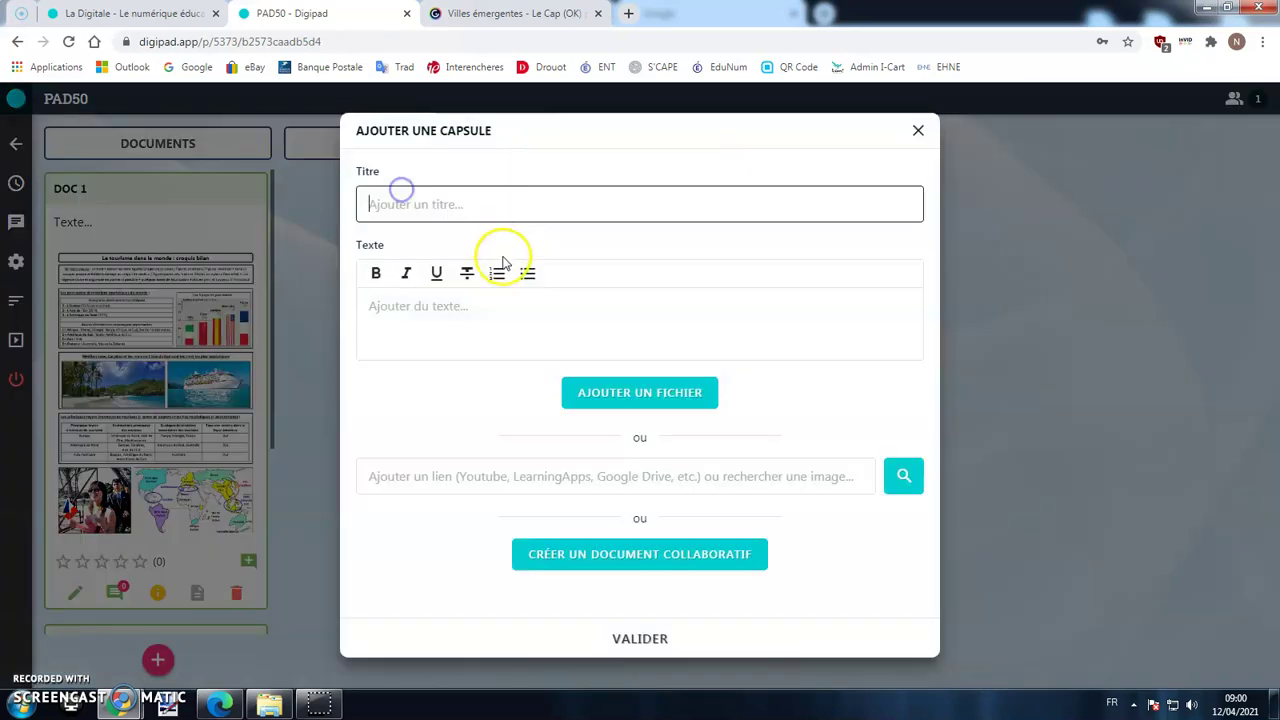
{"action": "type", "text": "Doc "}
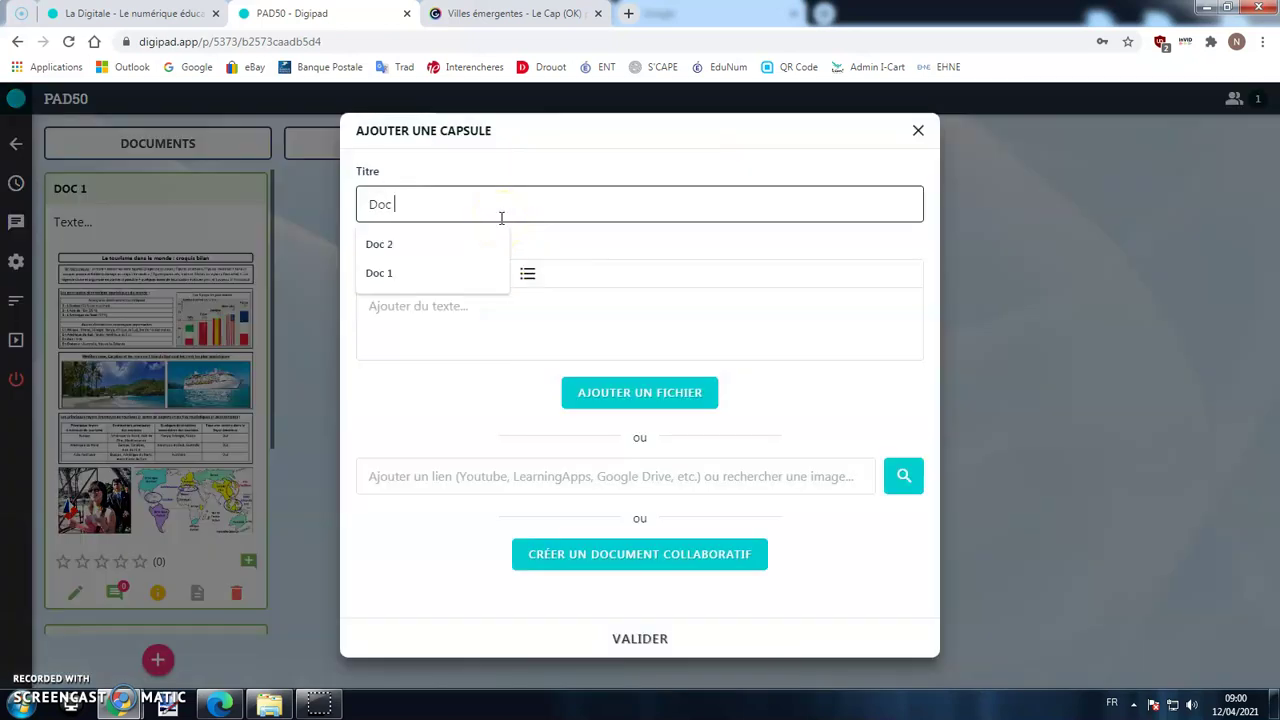
{"action": "type", "text": "3"}
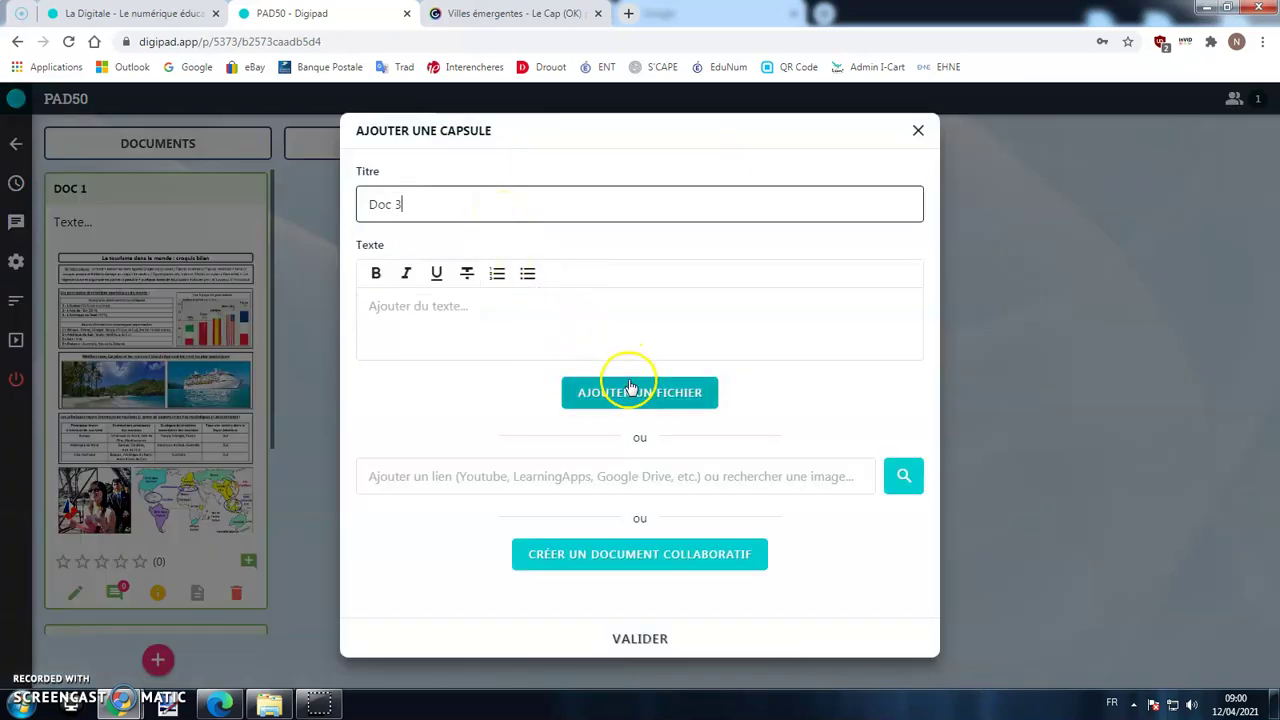
{"action": "left_click", "coordinate": [625, 560]}
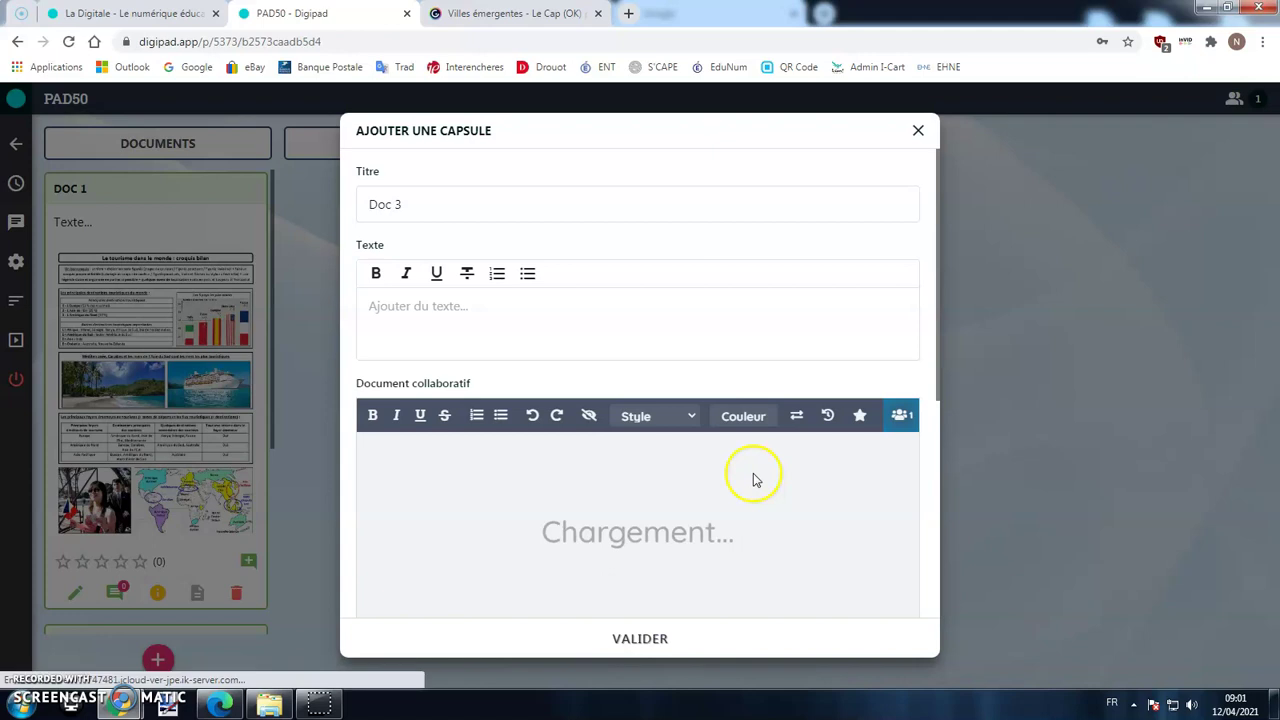
Replace the collaborative document's welcome text with "Vos idées :" and validate the Doc 3 capsule.
{"action": "scroll", "coordinate": [754, 474], "scroll_direction": "down", "scroll_amount": 2}
{"action": "scroll", "coordinate": [754, 478], "scroll_direction": "up", "scroll_amount": 2}
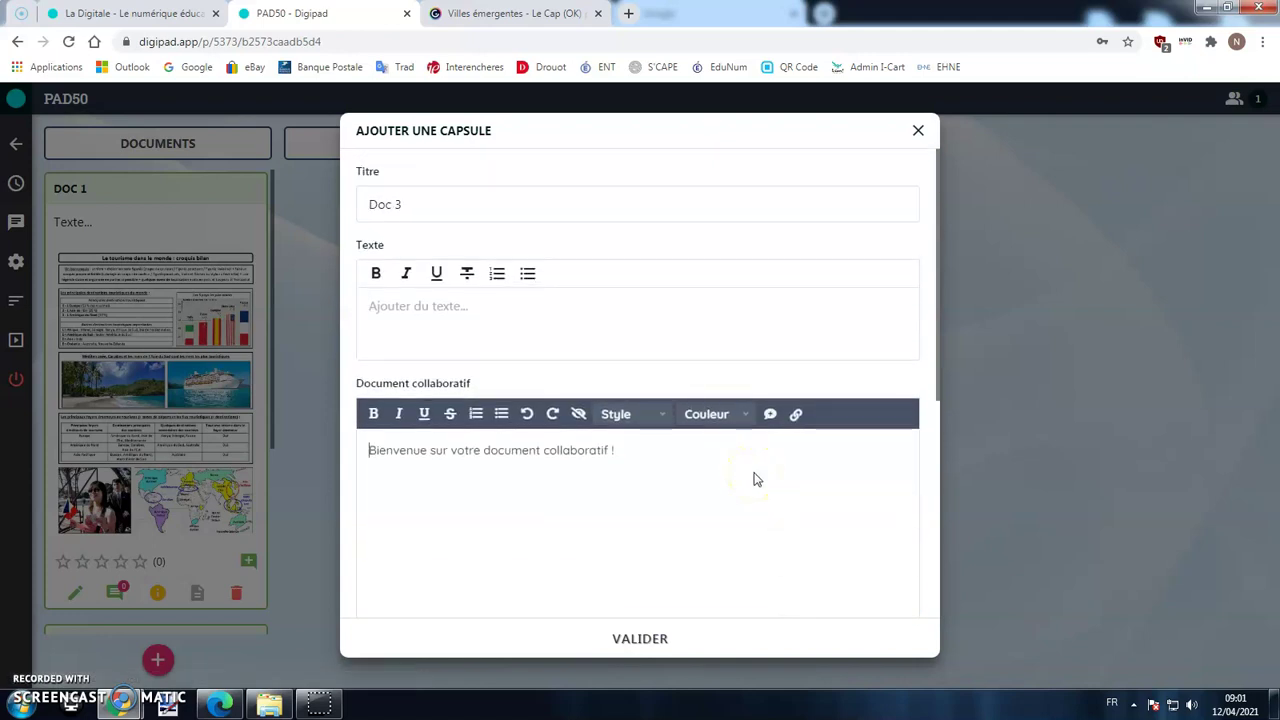
{"action": "scroll", "coordinate": [756, 479], "scroll_direction": "down", "scroll_amount": 1}
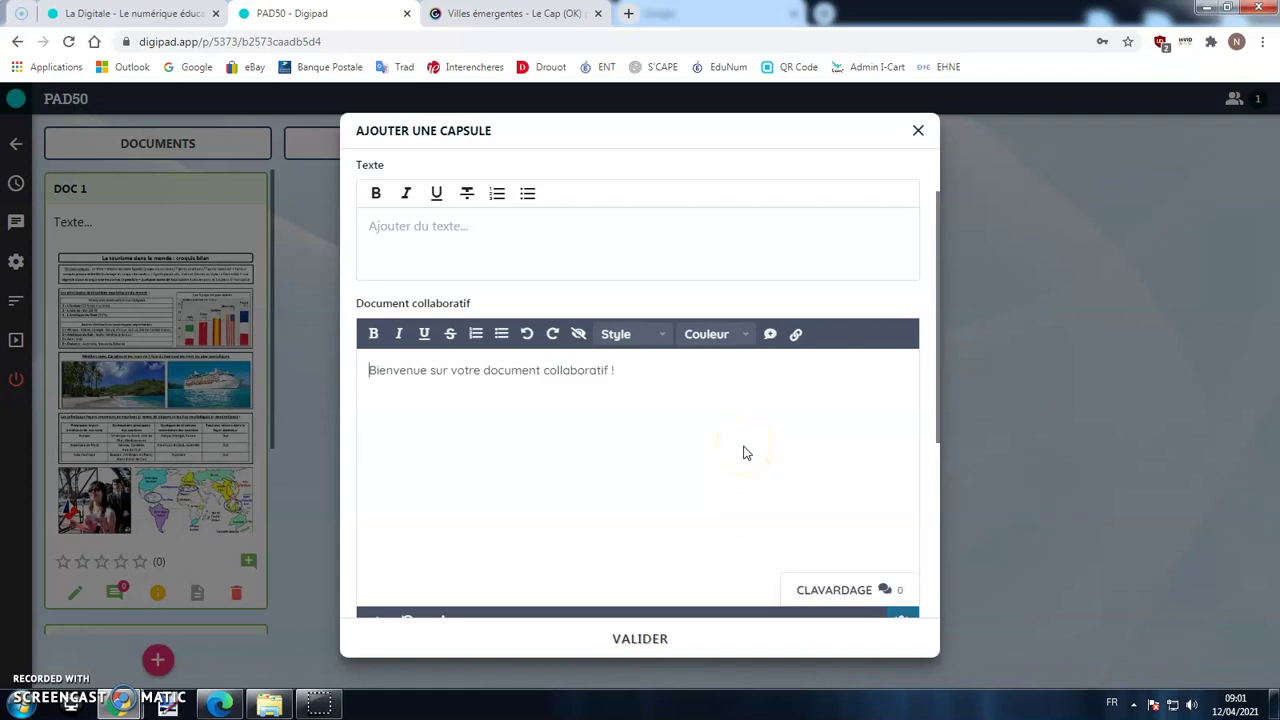
{"action": "left_click_drag", "start_coordinate": [666, 437], "coordinate": [235, 355]}
{"action": "type", "text": "Vos idées :"}
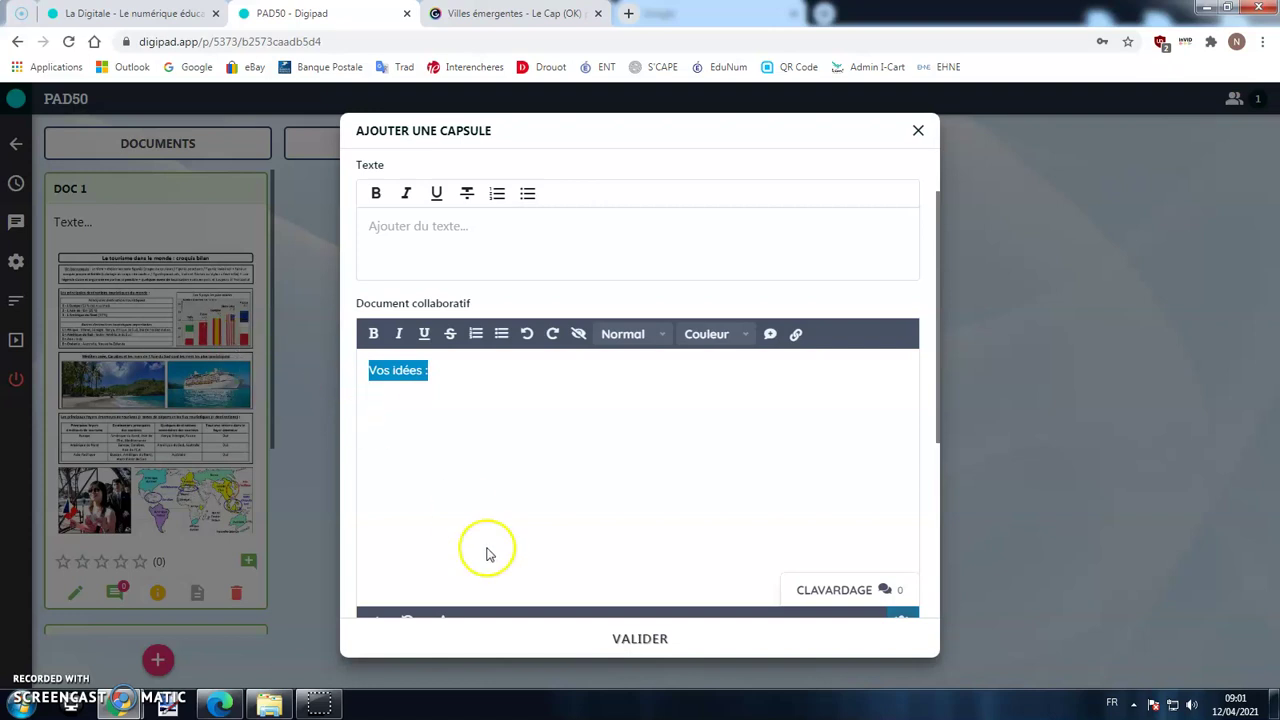
{"action": "left_click", "coordinate": [636, 636]}
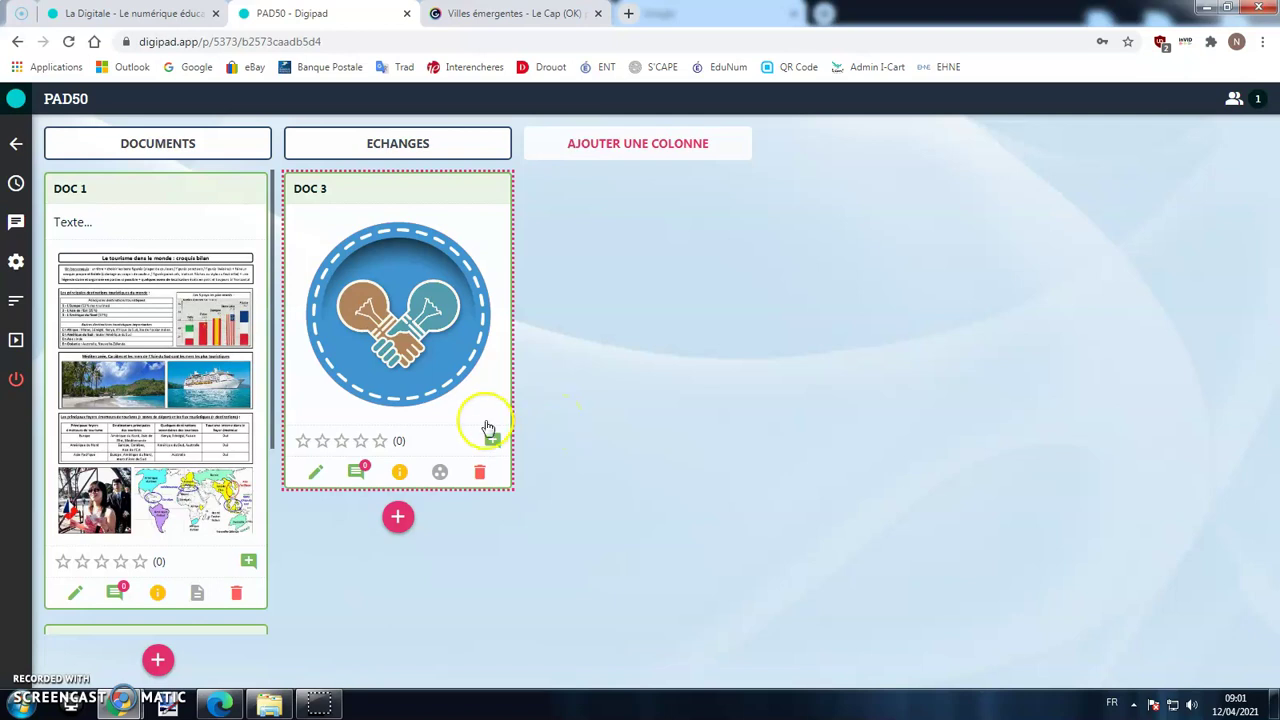
Copy the sharing link of PAD50 from the pad's settings.
{"action": "right_click", "coordinate": [203, 42]}
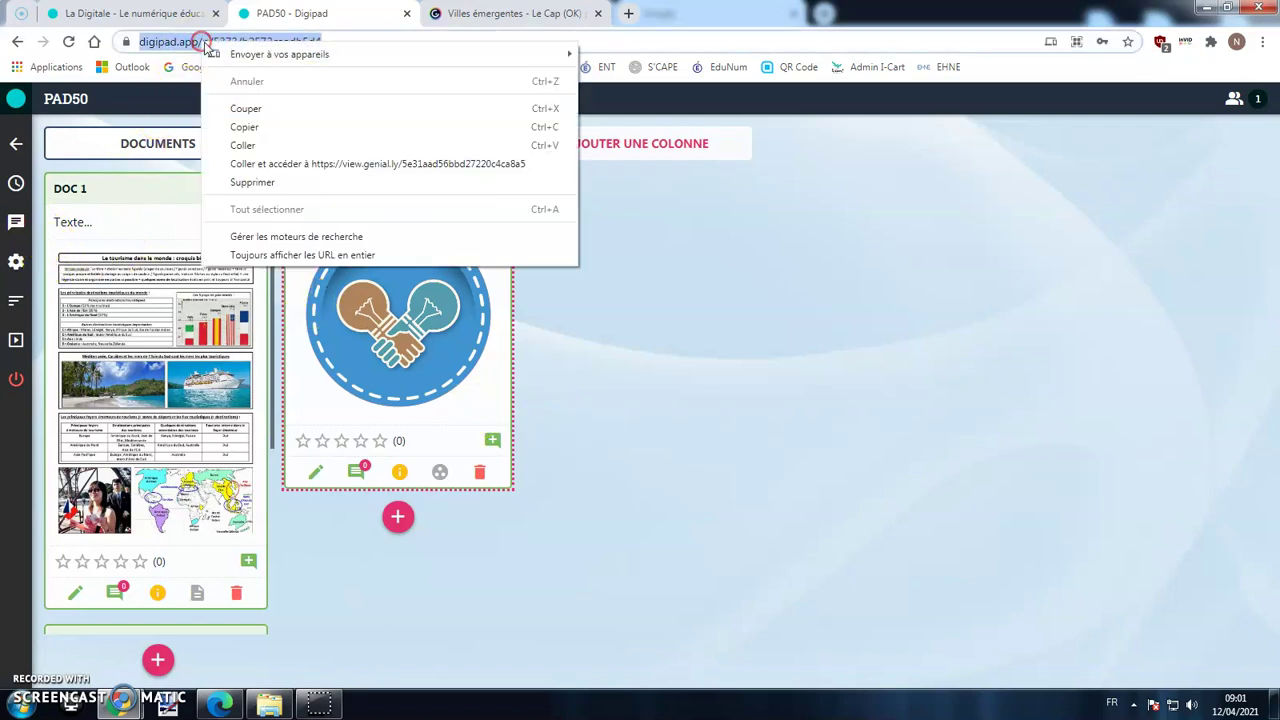
{"action": "left_click", "coordinate": [16, 262]}
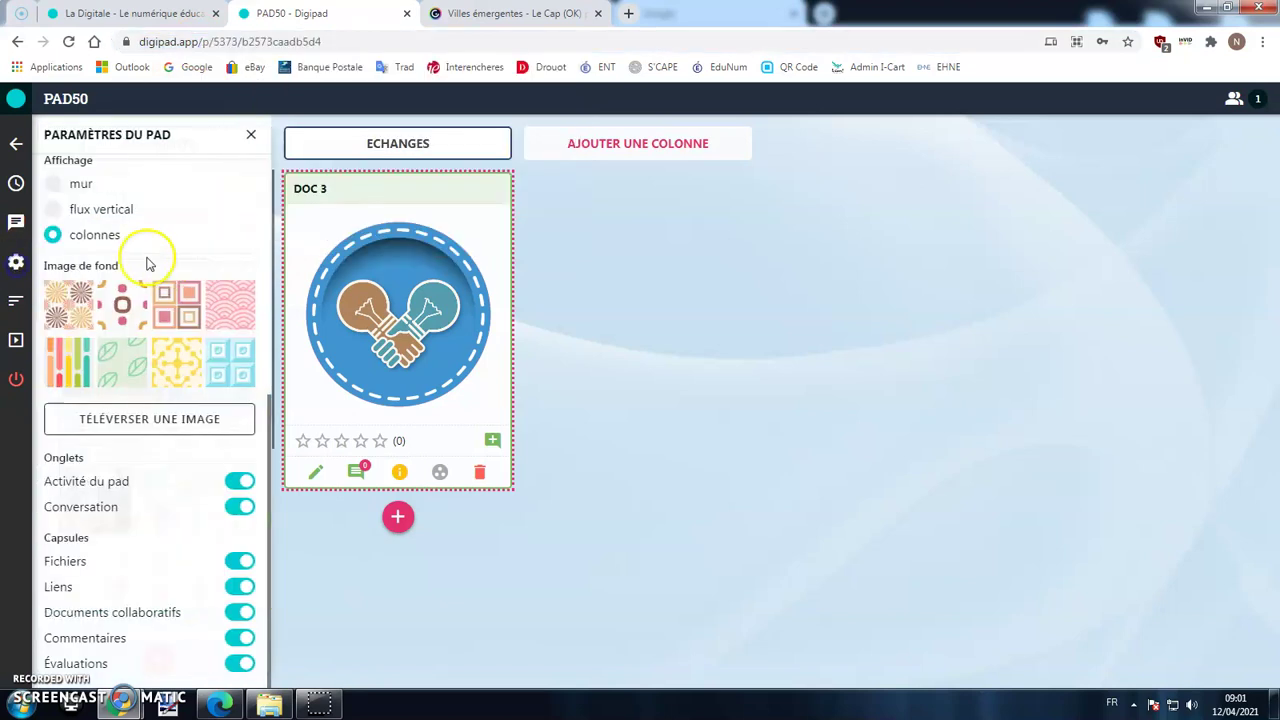
{"action": "scroll", "coordinate": [180, 234], "scroll_direction": "up", "scroll_amount": 5}
{"action": "left_click", "coordinate": [245, 329]}
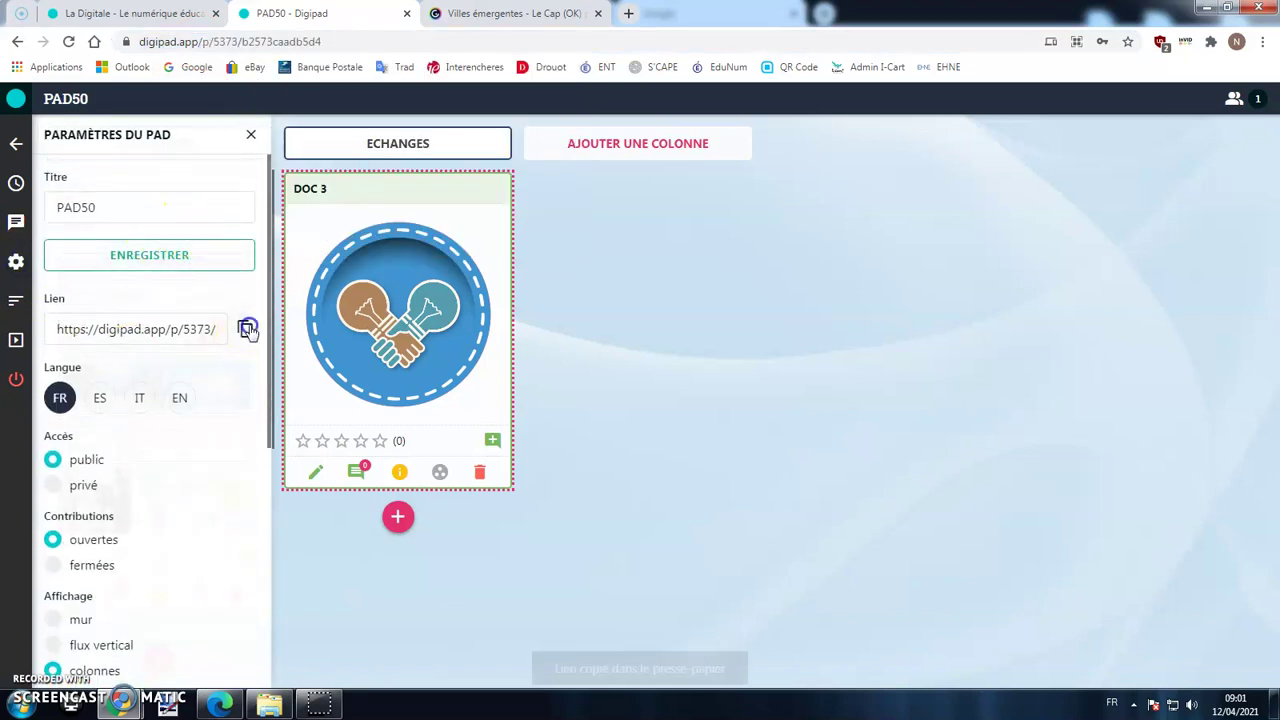
Switch to Microsoft Edge, close the old "Pad tuto" page and open the copied PAD50 link as a visitor.
{"action": "left_click", "coordinate": [220, 705]}
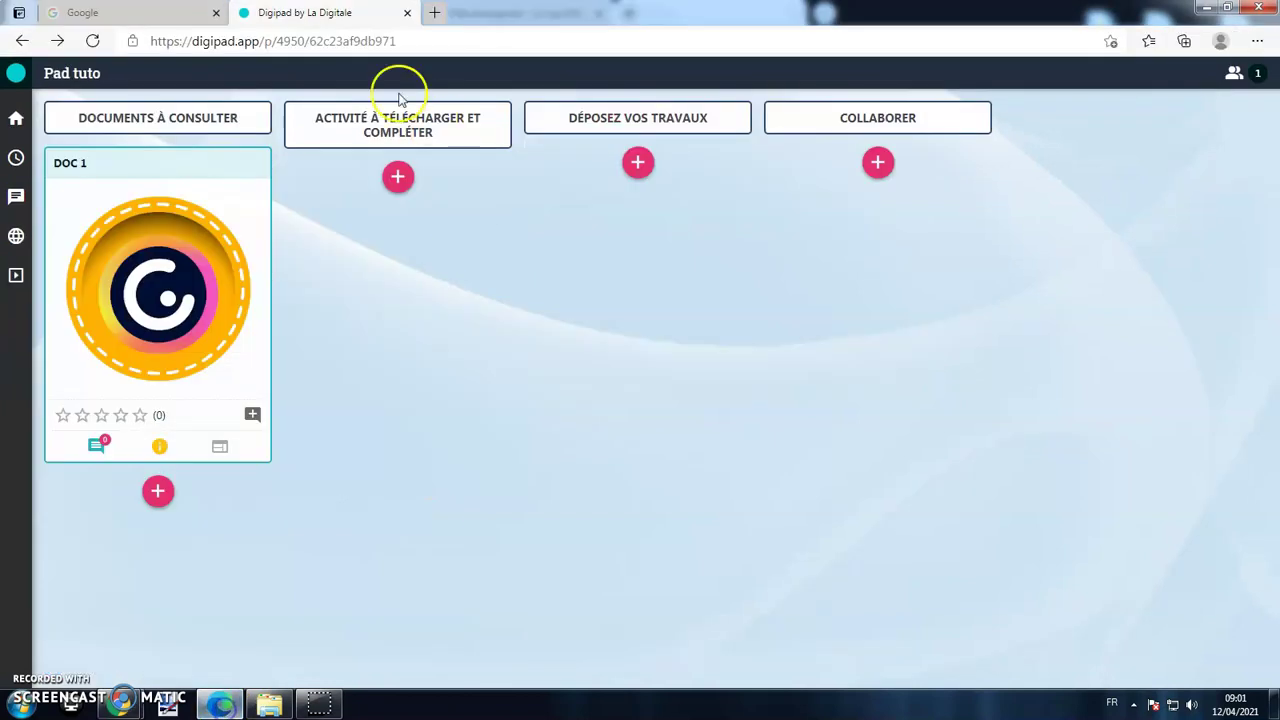
{"action": "left_click", "coordinate": [406, 14]}
{"action": "left_click", "coordinate": [200, 41]}
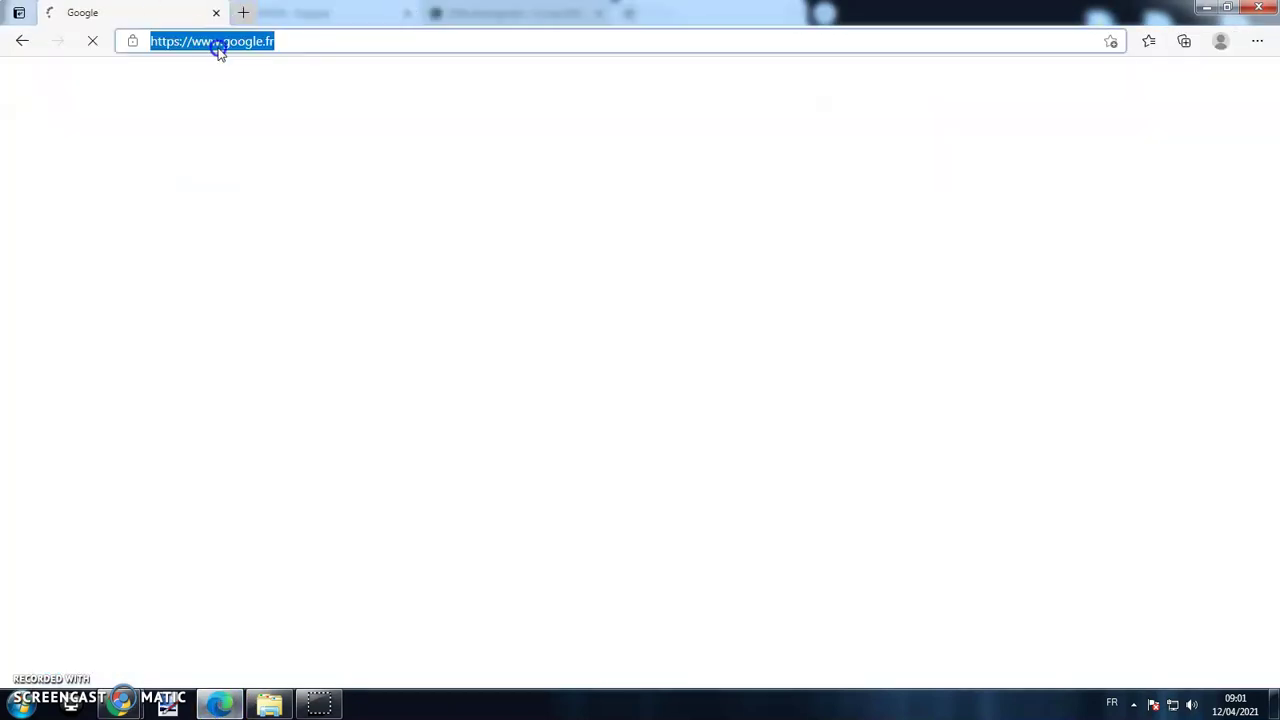
{"action": "right_click", "coordinate": [222, 44]}
{"action": "left_click", "coordinate": [280, 170]}
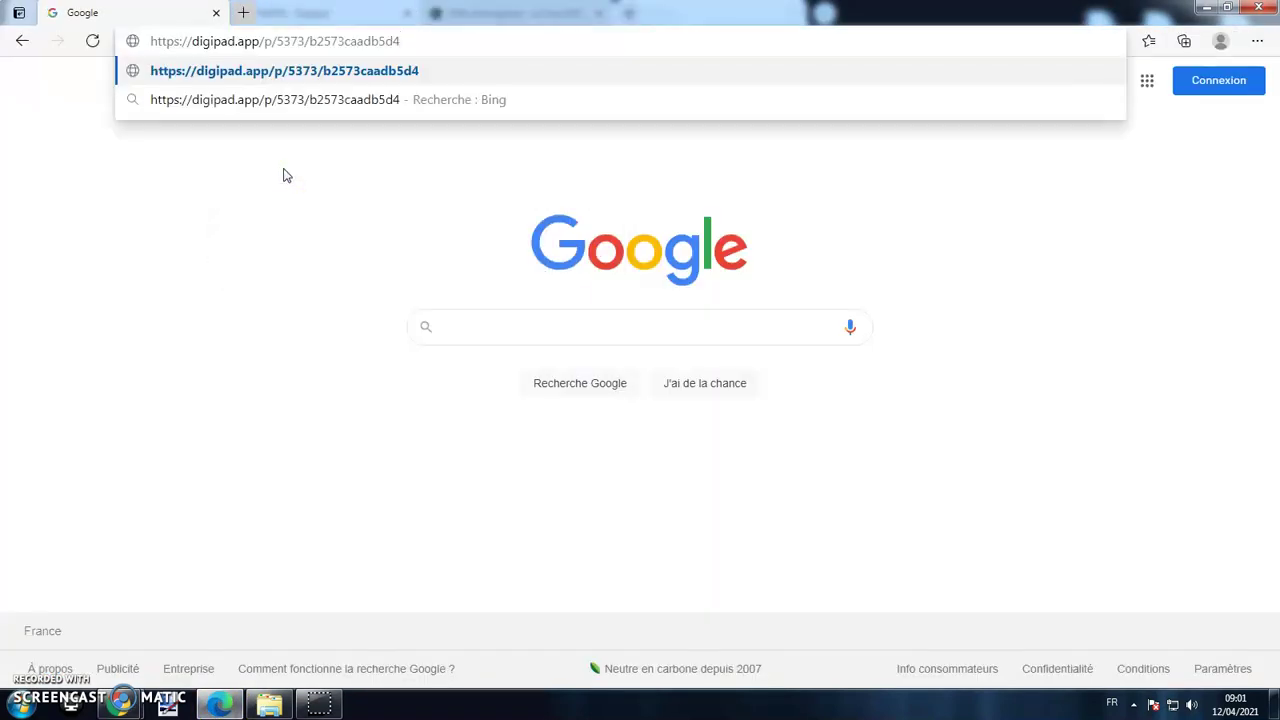
{"action": "key", "text": "Return"}
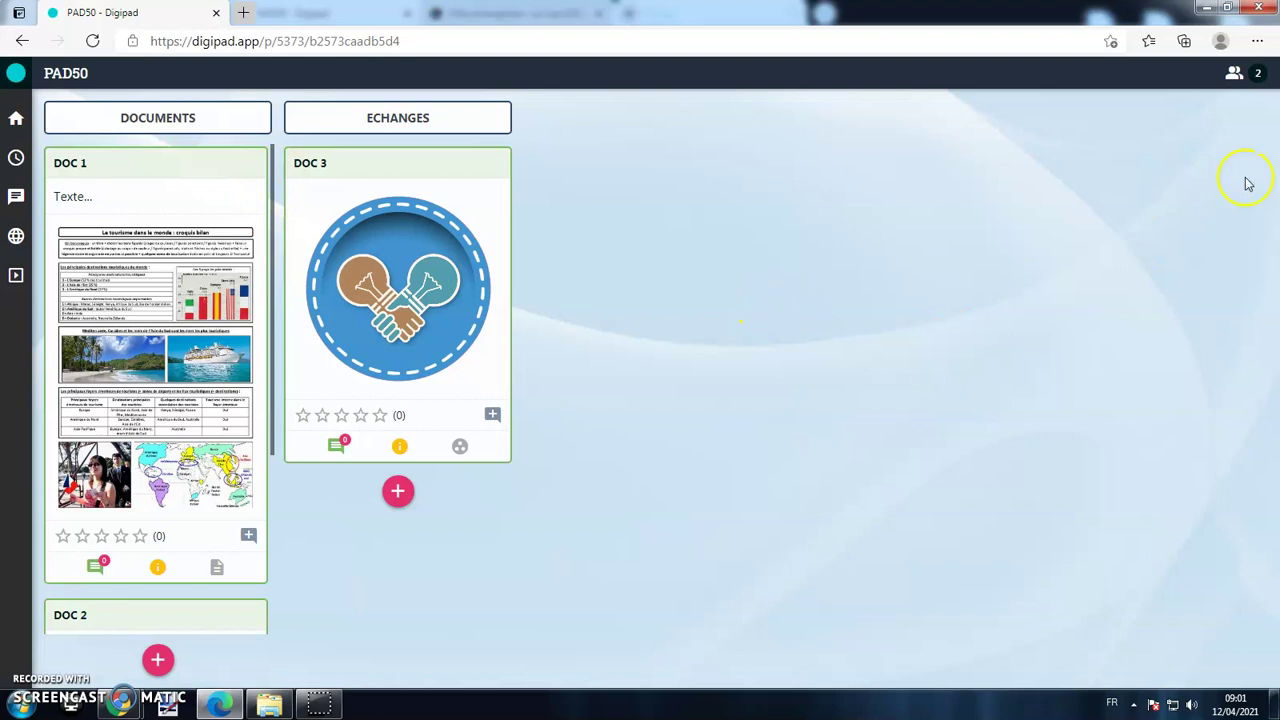
Change the visitor's own display name to the student's first name in the connected users list, then close the list.
{"action": "left_click", "coordinate": [1240, 76]}
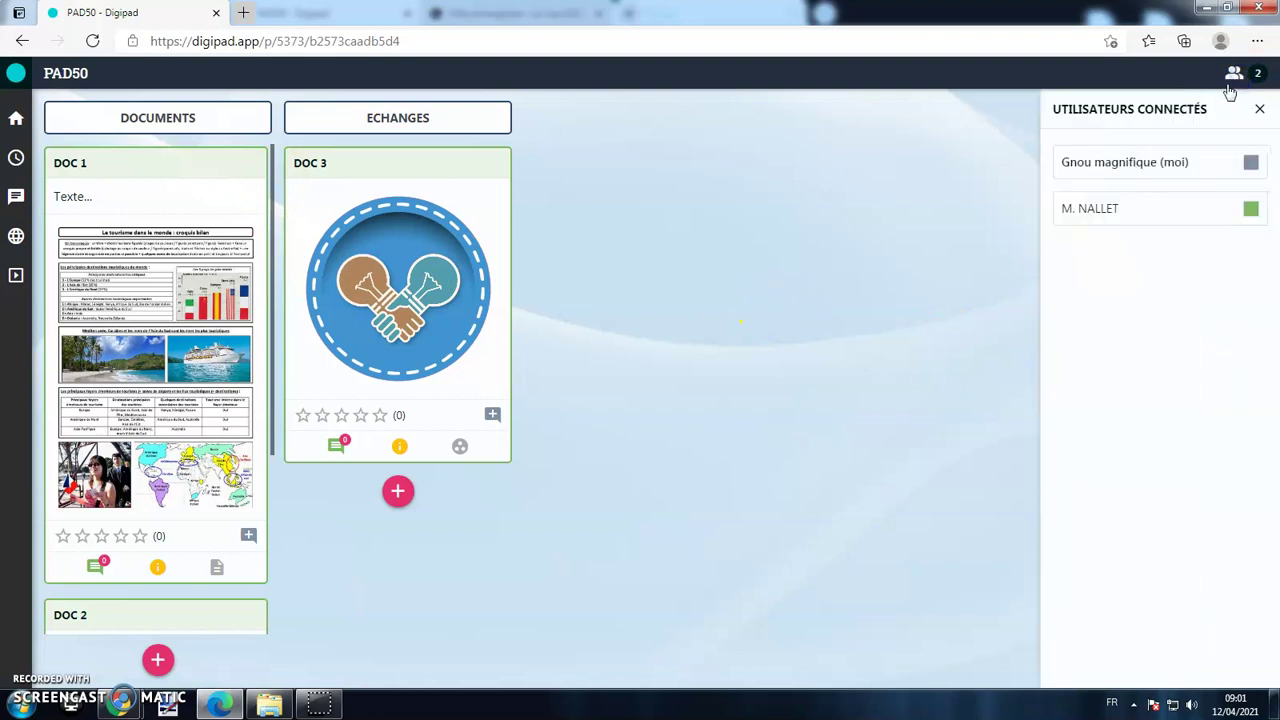
{"action": "left_click", "coordinate": [1168, 166]}
{"action": "left_click_drag", "start_coordinate": [709, 386], "coordinate": [362, 362]}
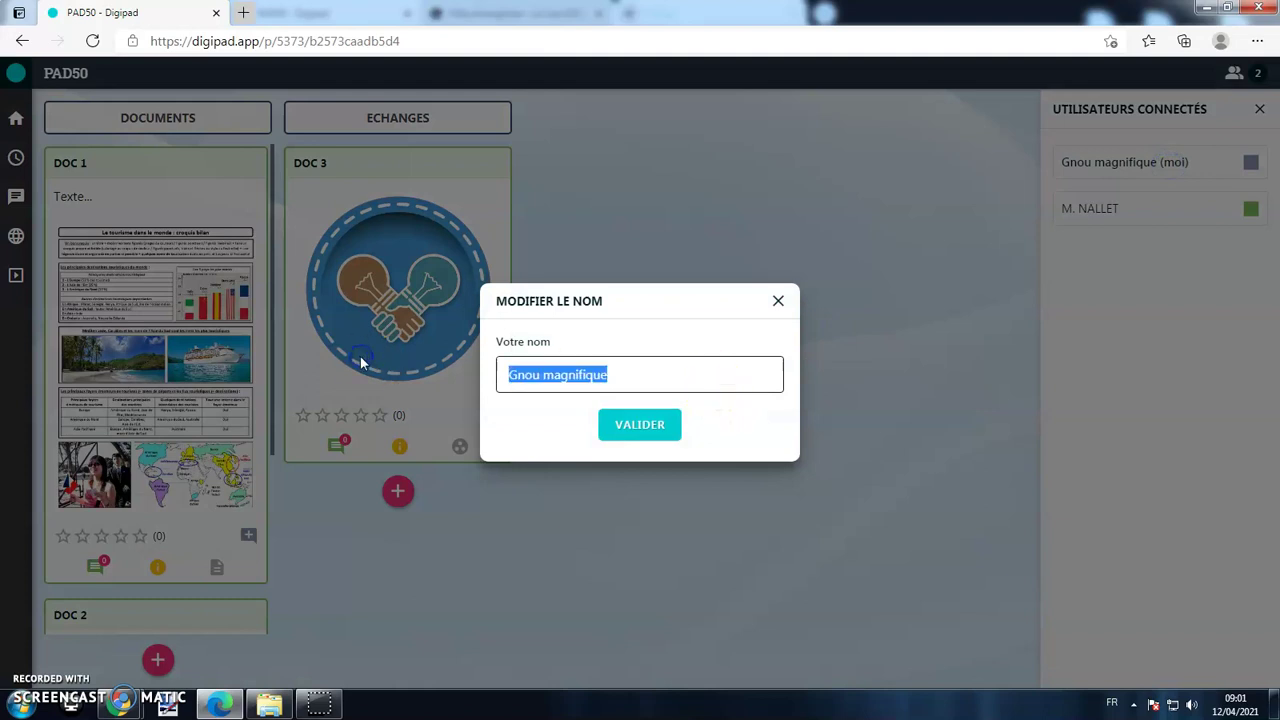
{"action": "type", "text": "Tom"}
{"action": "left_click", "coordinate": [600, 427]}
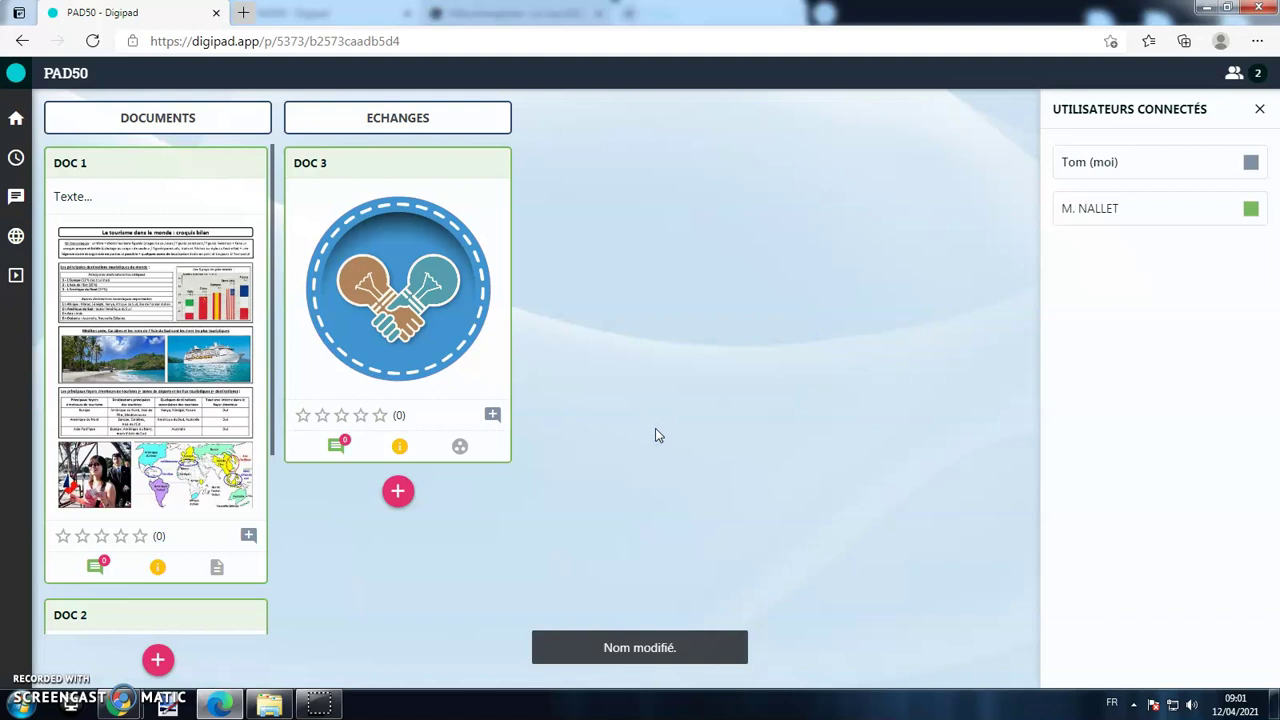
{"action": "left_click", "coordinate": [1263, 110]}
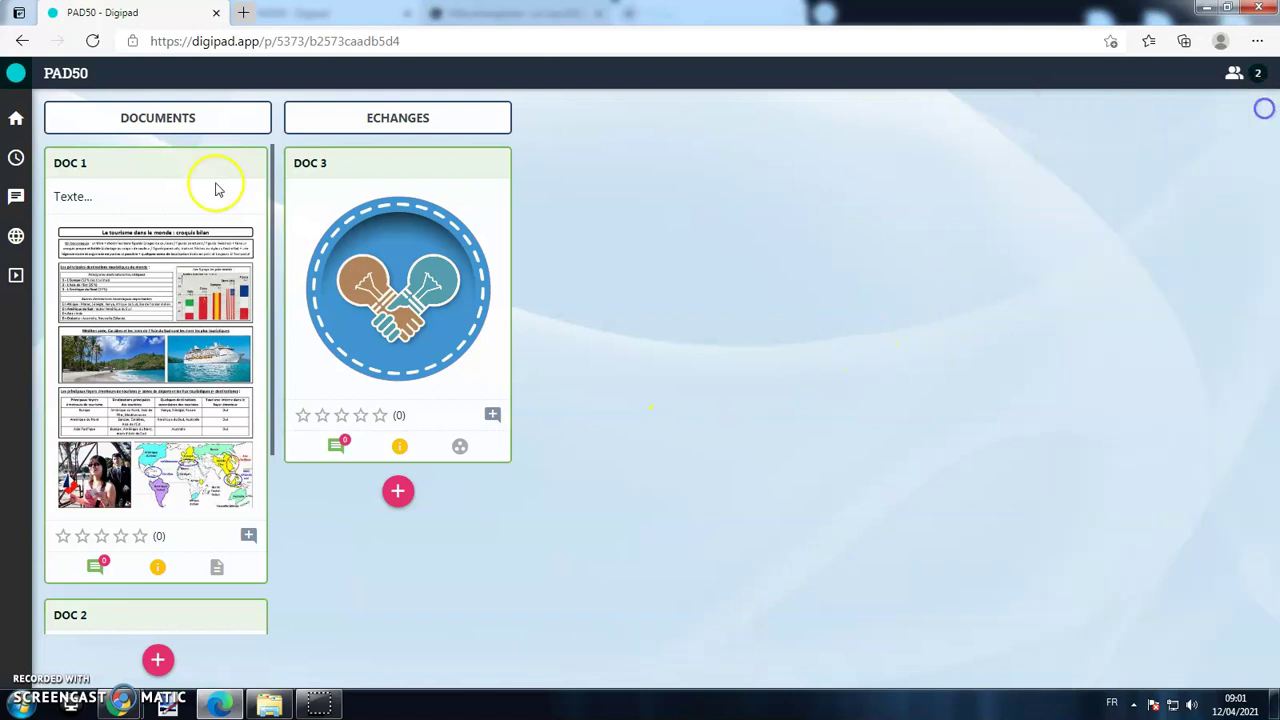
View the Doc 1 capsule's PDF, enlarge it to full screen, restore its size and close the viewer.
{"action": "left_click", "coordinate": [150, 274]}
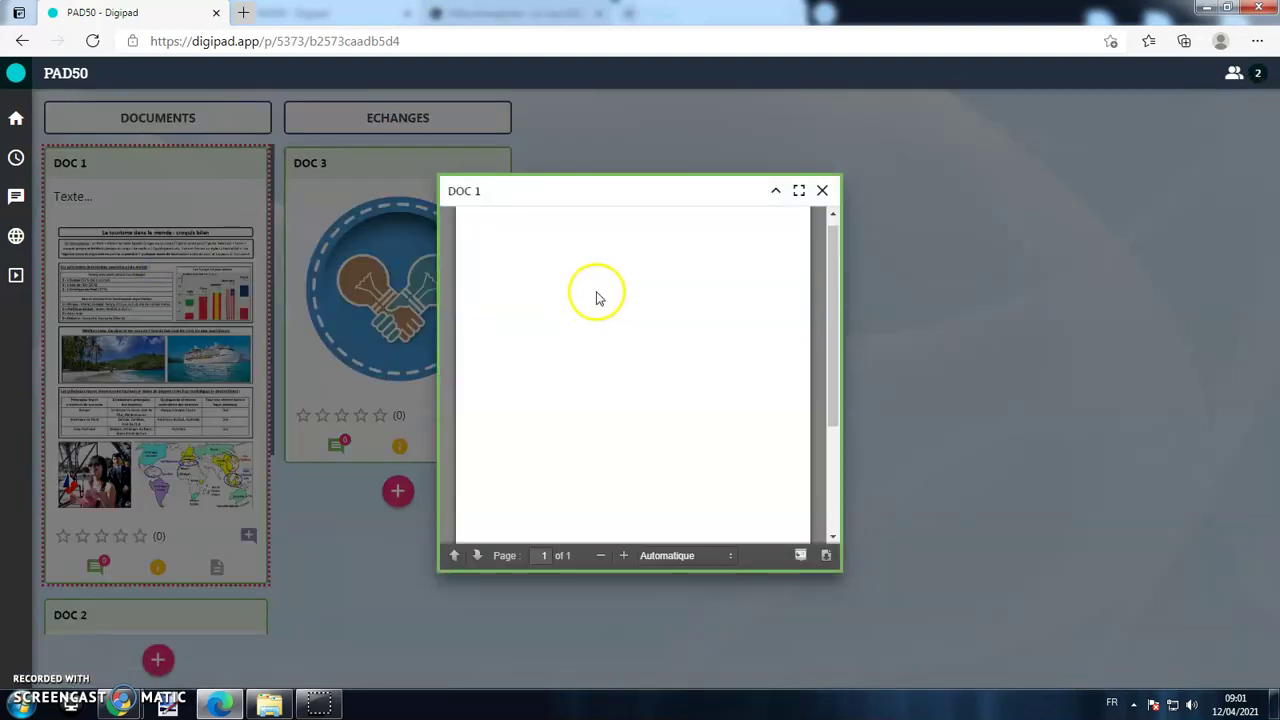
{"action": "scroll", "coordinate": [647, 287], "scroll_direction": "down", "scroll_amount": 3}
{"action": "scroll", "coordinate": [647, 287], "scroll_direction": "up", "scroll_amount": 5}
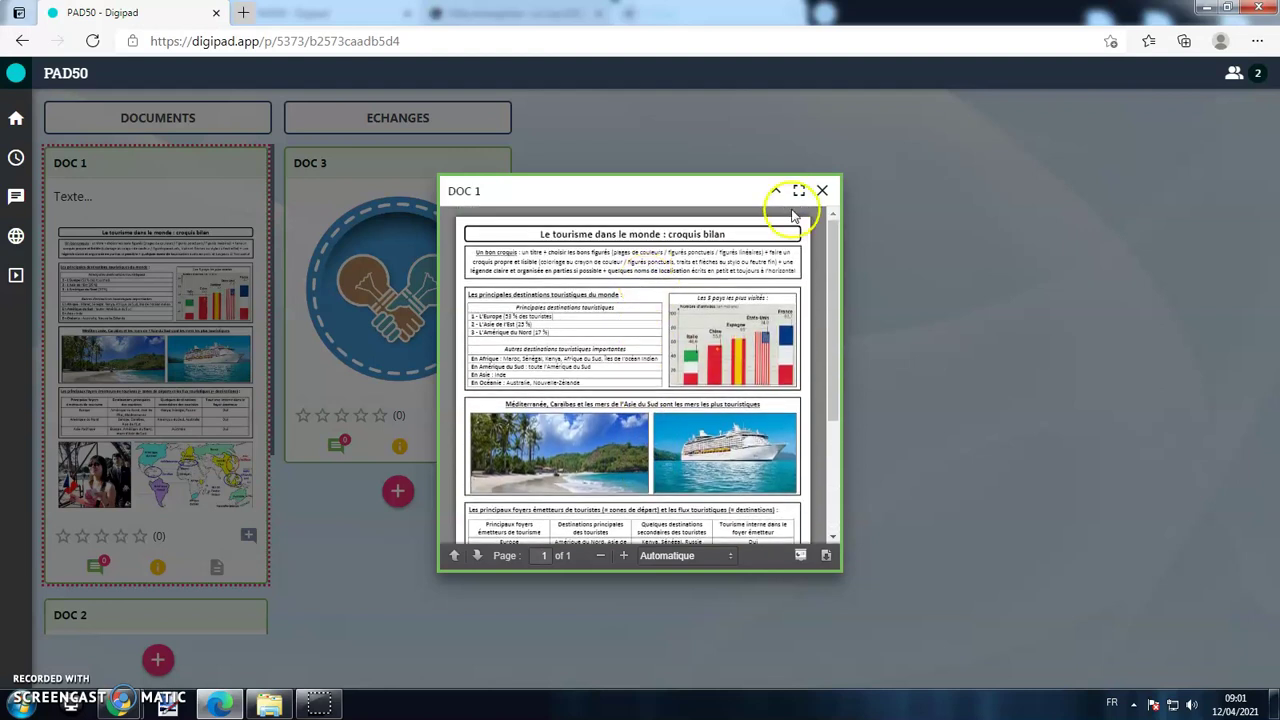
{"action": "left_click", "coordinate": [799, 190]}
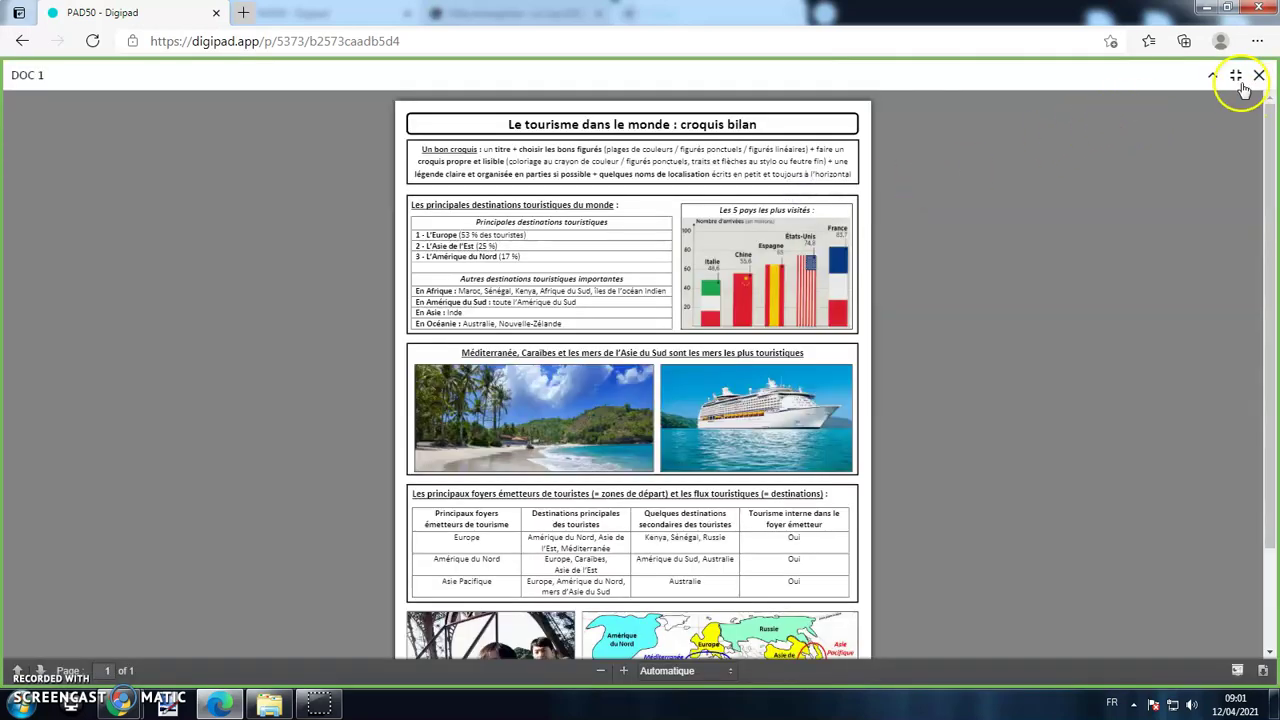
{"action": "left_click", "coordinate": [1236, 76]}
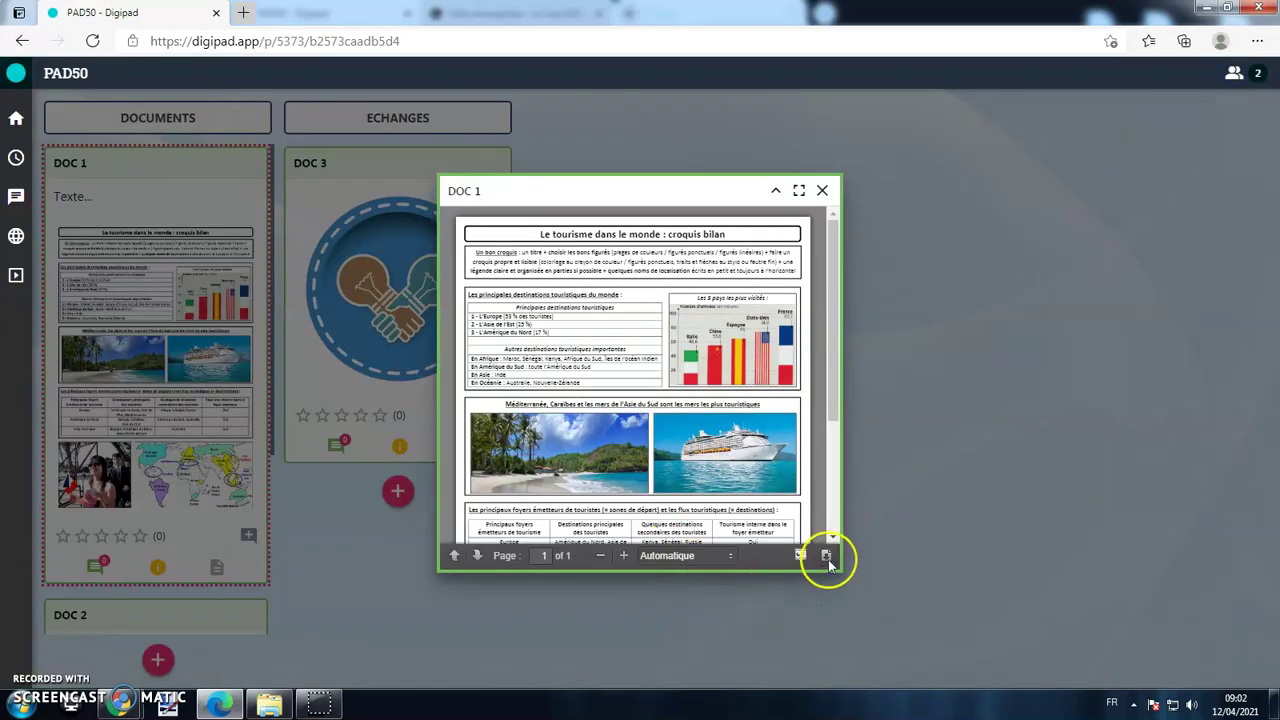
{"action": "left_click", "coordinate": [822, 190]}
View the Doc 2 Genially presentation, advance to its map slide, try an interactive marker and close the viewer.
{"action": "scroll", "coordinate": [138, 453], "scroll_direction": "down", "scroll_amount": 3}
{"action": "left_click", "coordinate": [138, 453]}
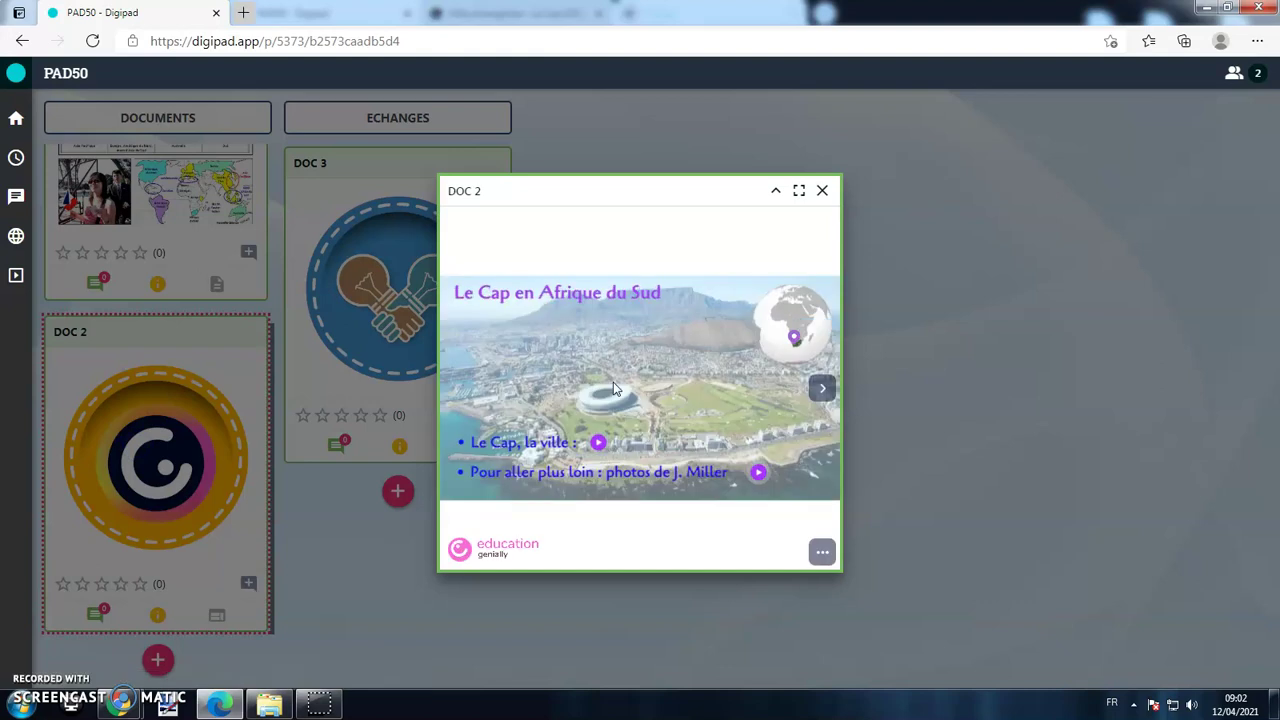
{"action": "left_click", "coordinate": [821, 390]}
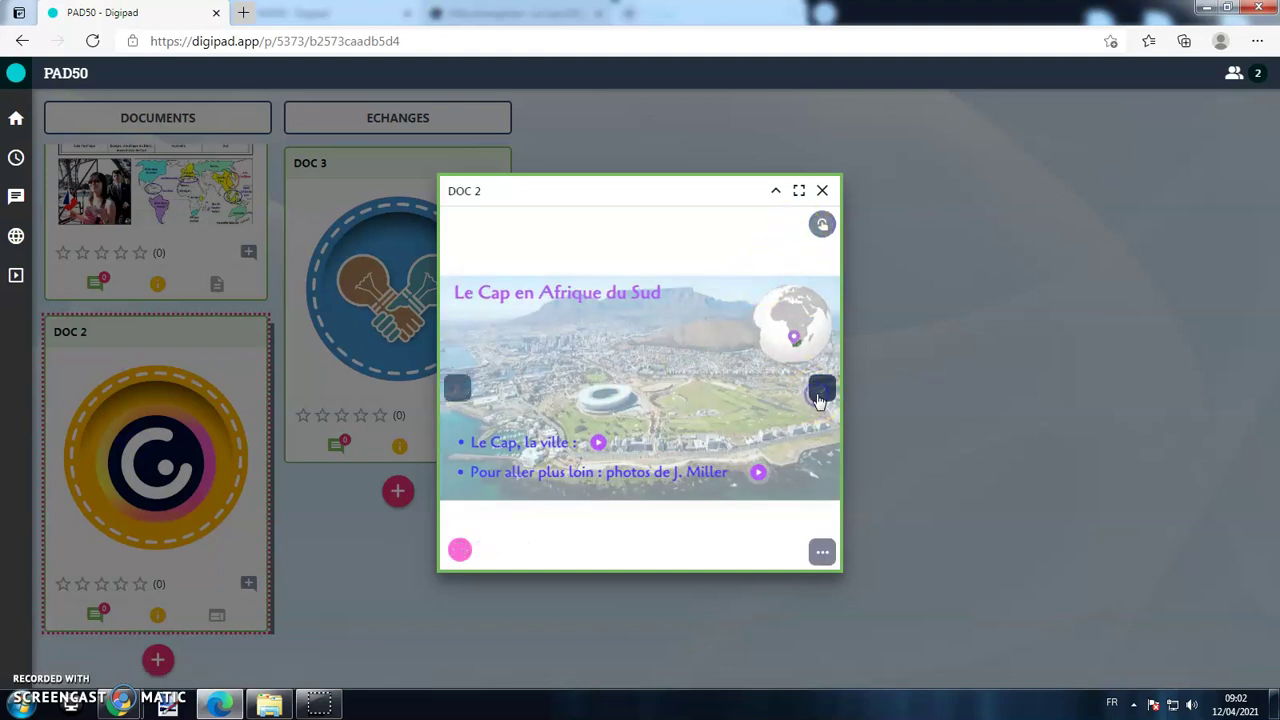
{"action": "left_click", "coordinate": [620, 374]}
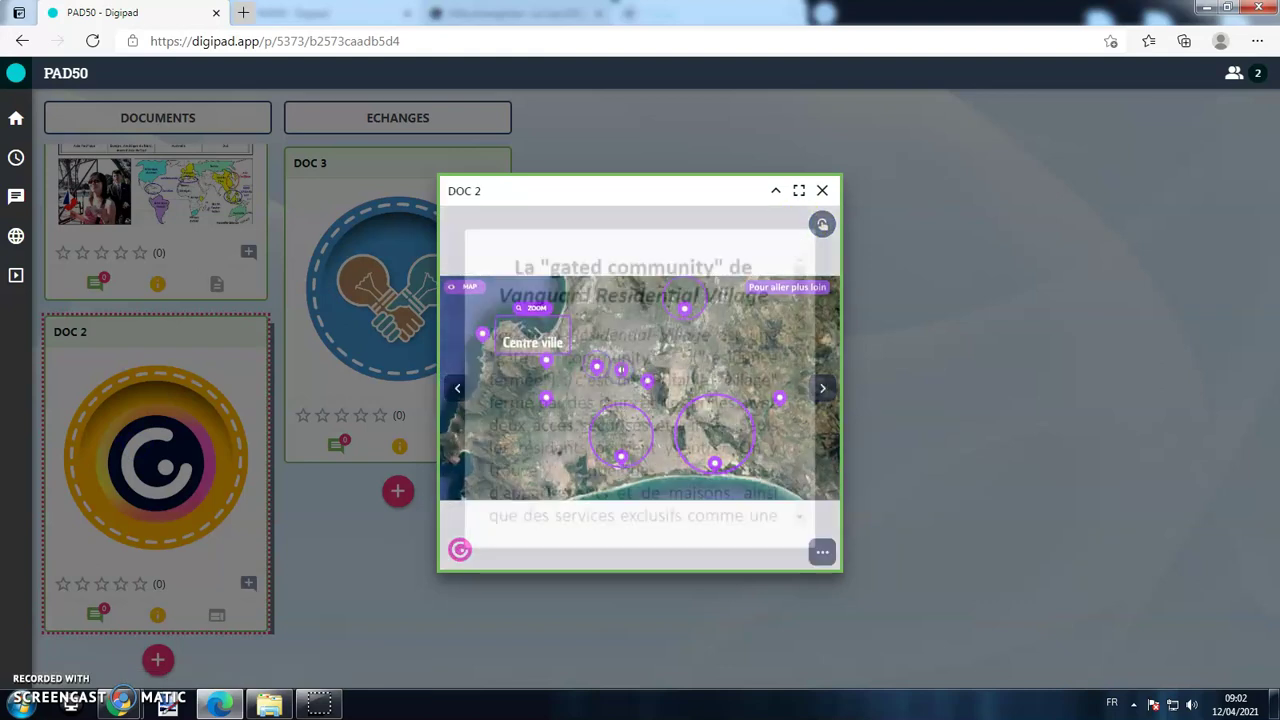
{"action": "left_click", "coordinate": [824, 191]}
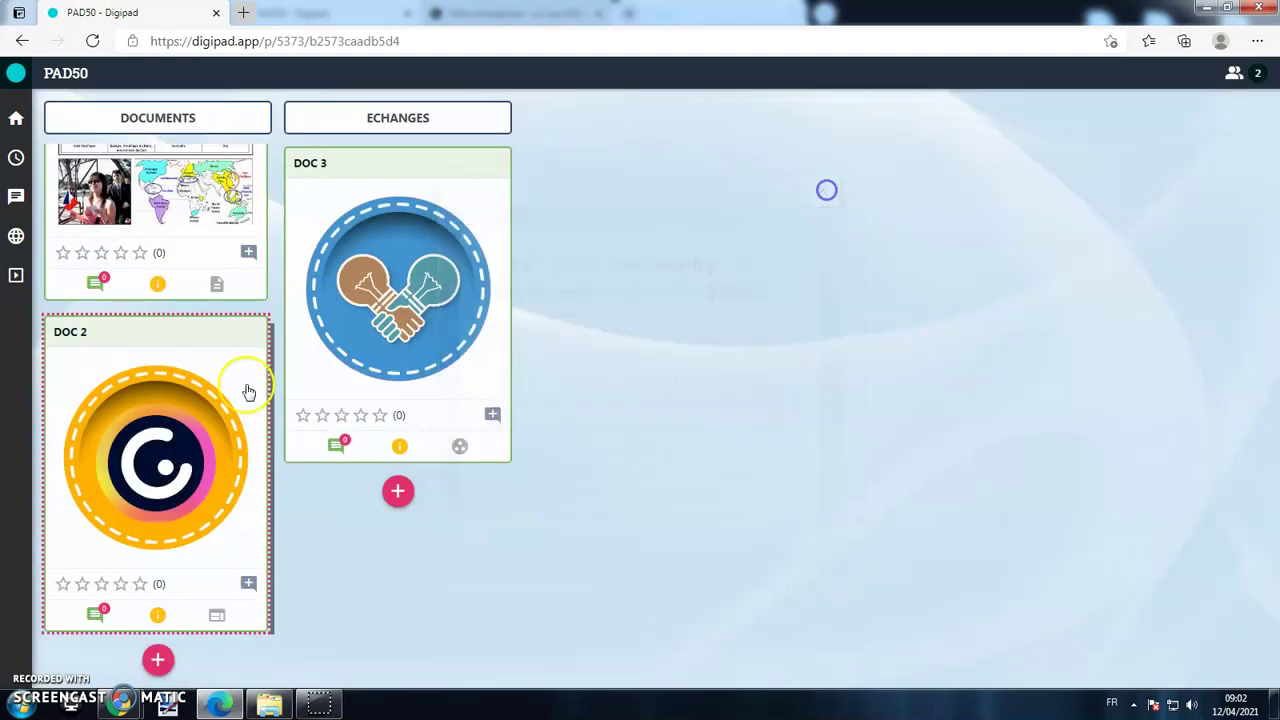
Open Doc 3 in full screen, add the line "- idéee 1..." below "Vos idées :", check the document's participants and close it.
{"action": "left_click", "coordinate": [440, 280]}
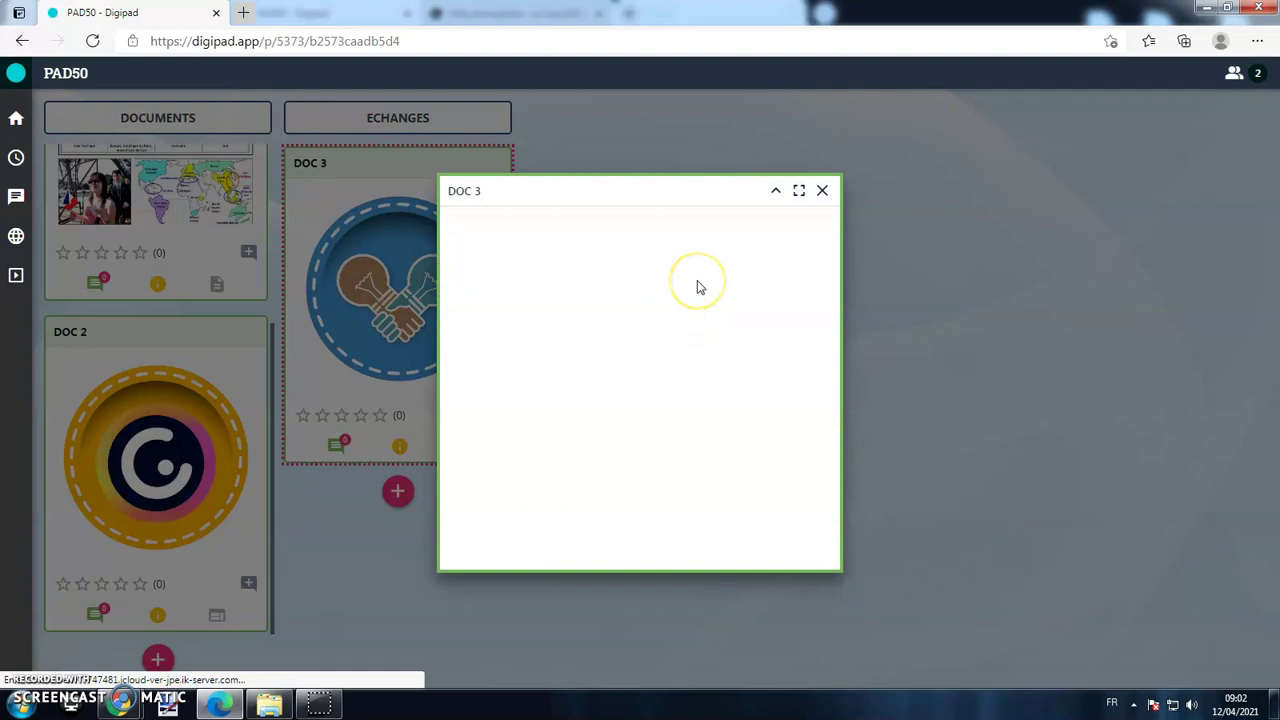
{"action": "left_click", "coordinate": [700, 268]}
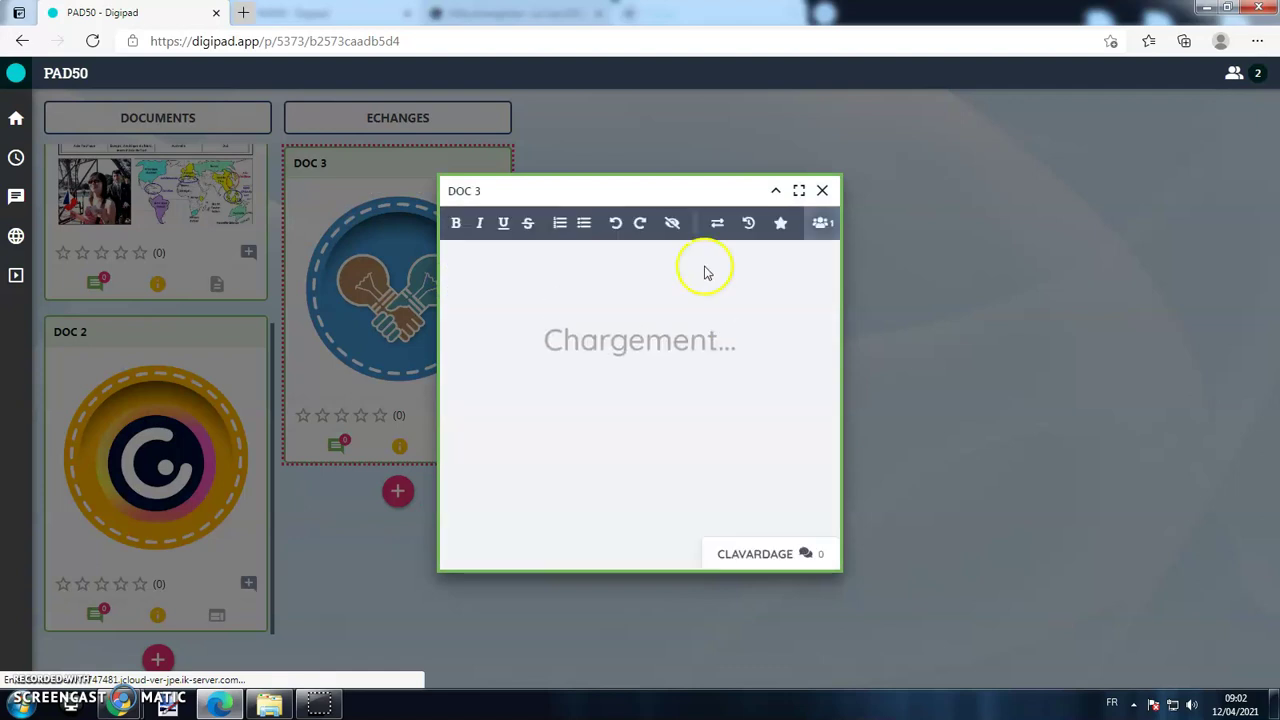
{"action": "left_click", "coordinate": [799, 191]}
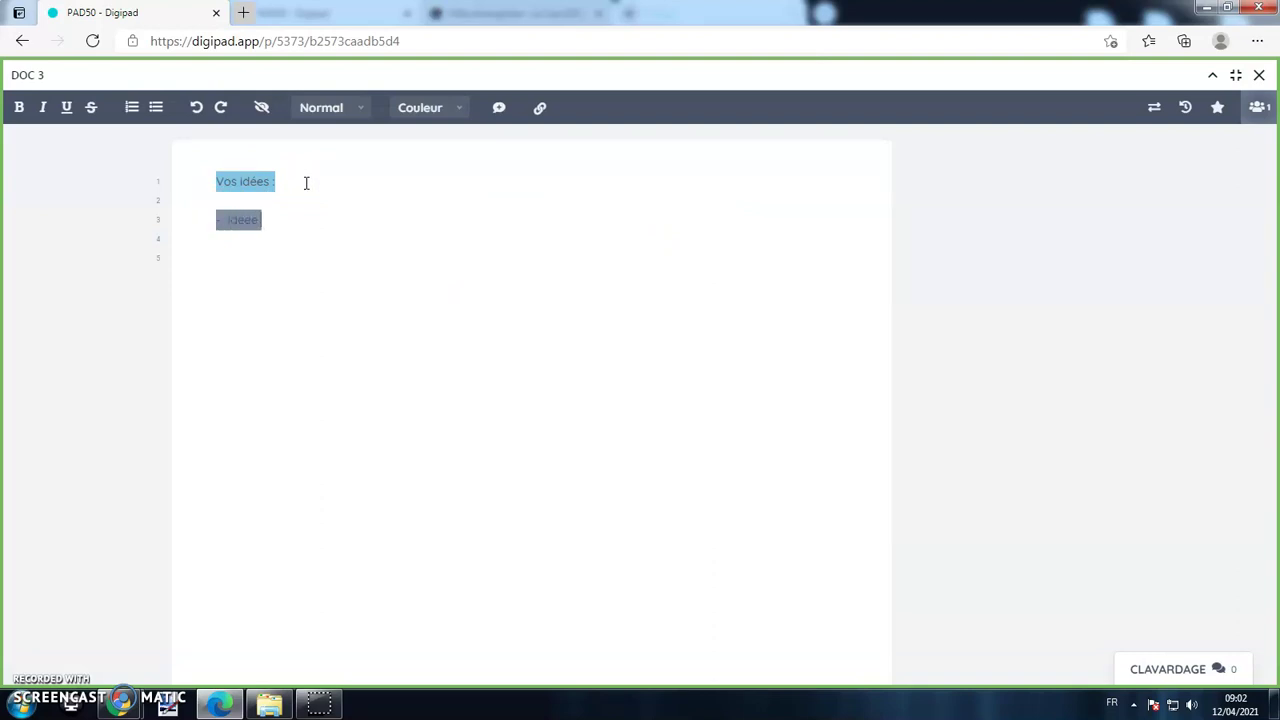
{"action": "left_click", "coordinate": [1258, 107]}
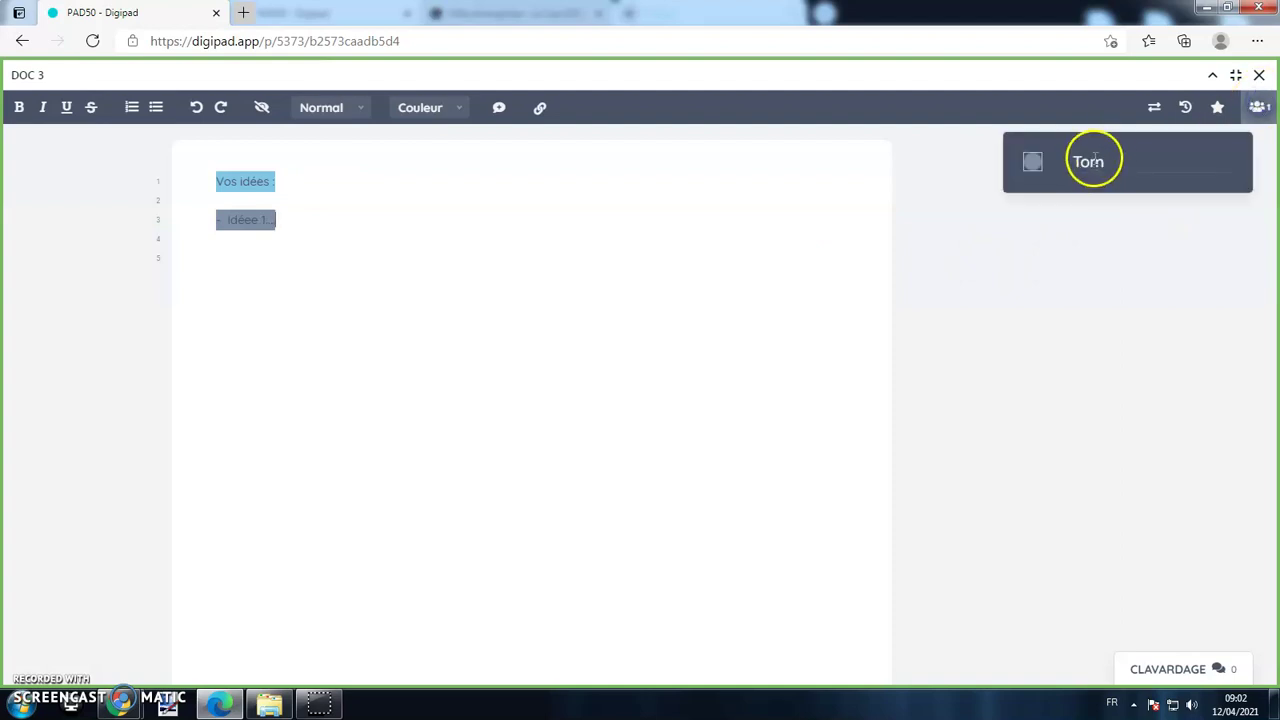
{"action": "left_click", "coordinate": [1259, 75]}
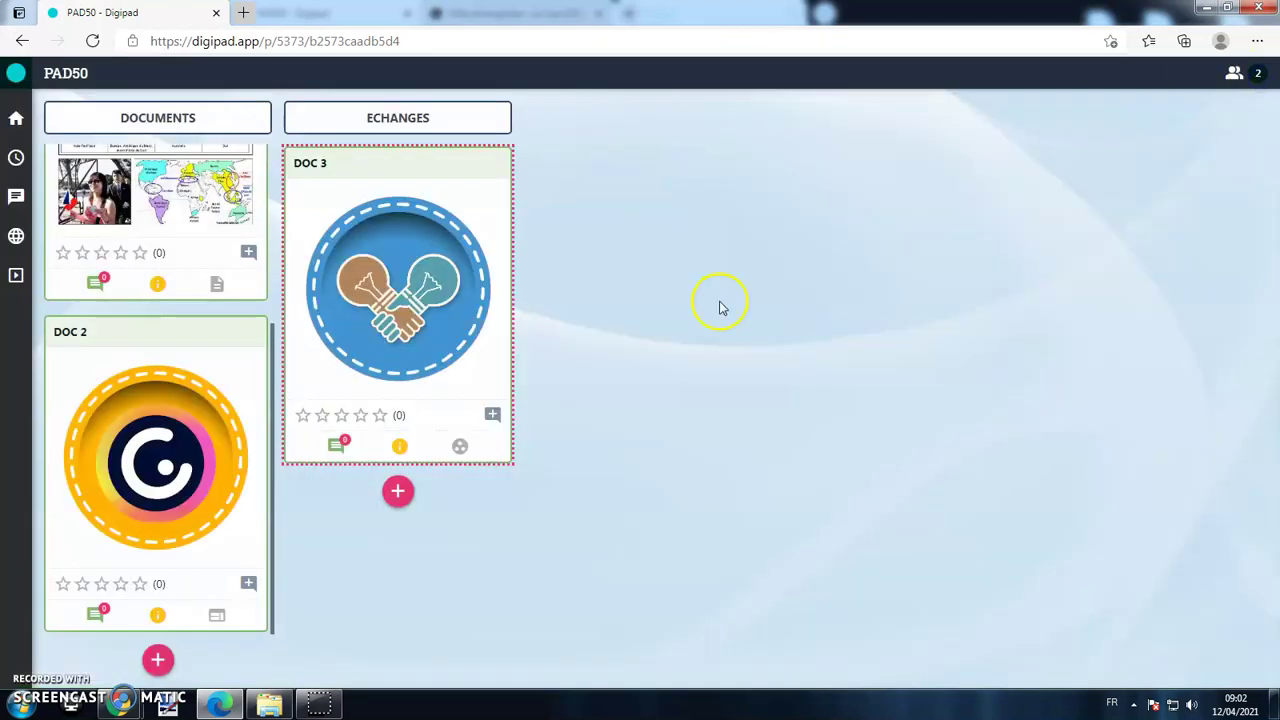
Add a capsule to the Echanges column titled with the student's first name and "- Mon doc", attaching the student's Word file.
{"action": "left_click", "coordinate": [616, 426]}
{"action": "left_click", "coordinate": [397, 492]}
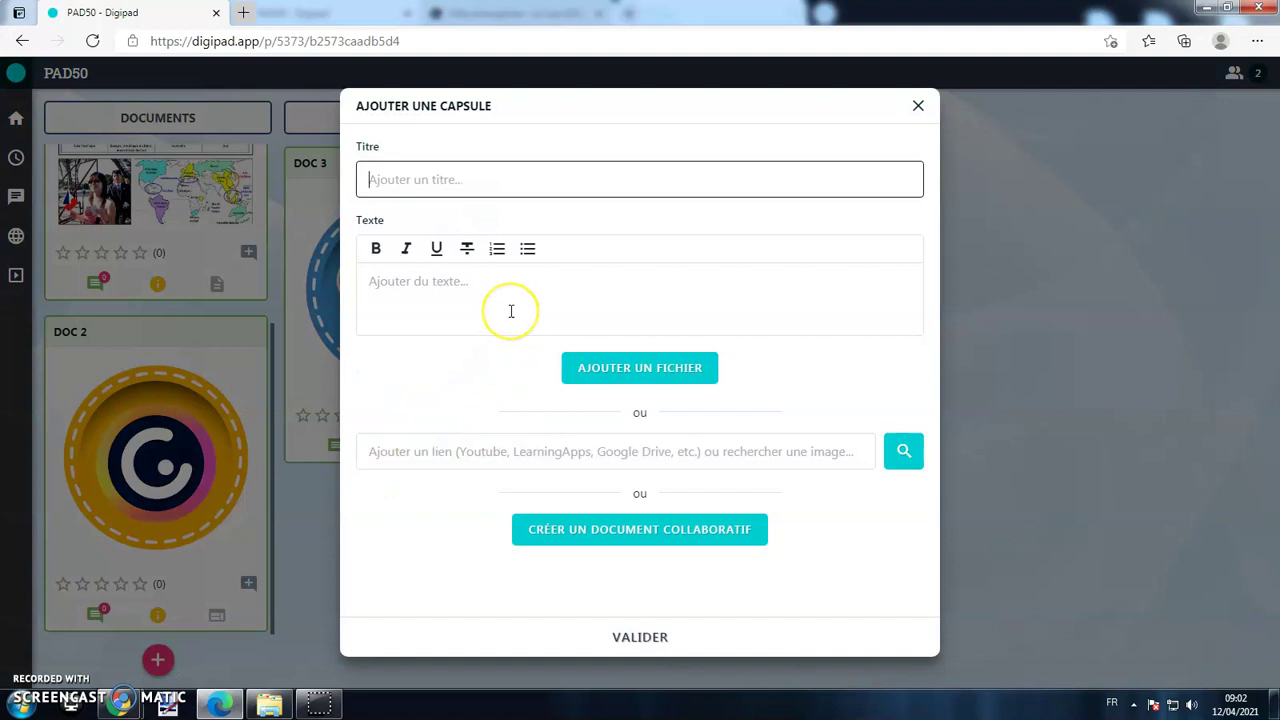
{"action": "type", "text": "Tom - Mon doc"}
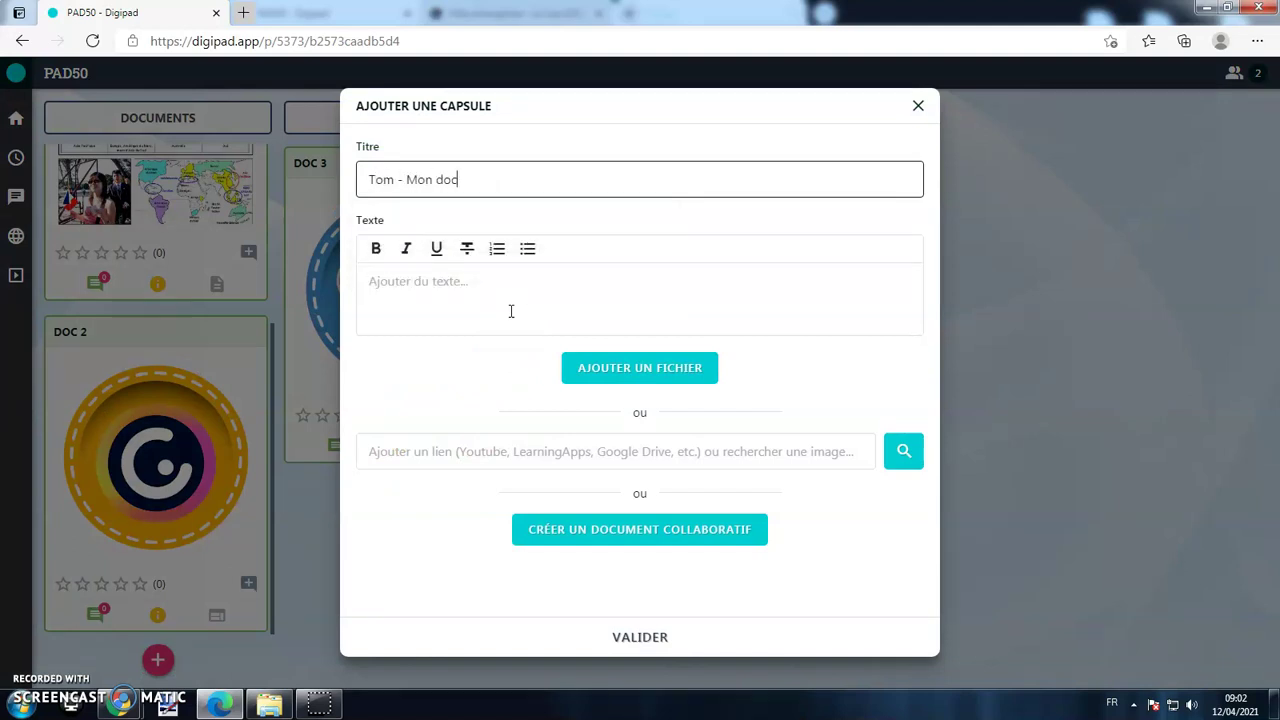
{"action": "left_click", "coordinate": [651, 375]}
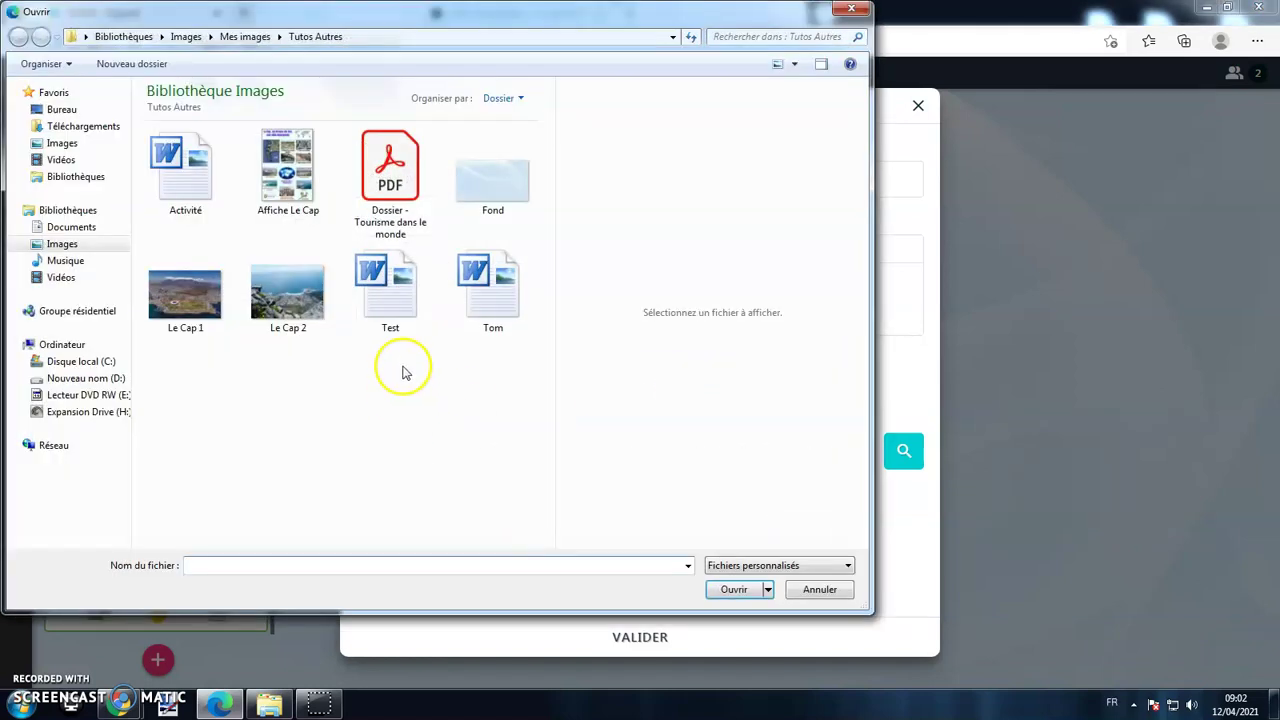
{"action": "left_click", "coordinate": [514, 306]}
{"action": "left_click", "coordinate": [734, 589]}
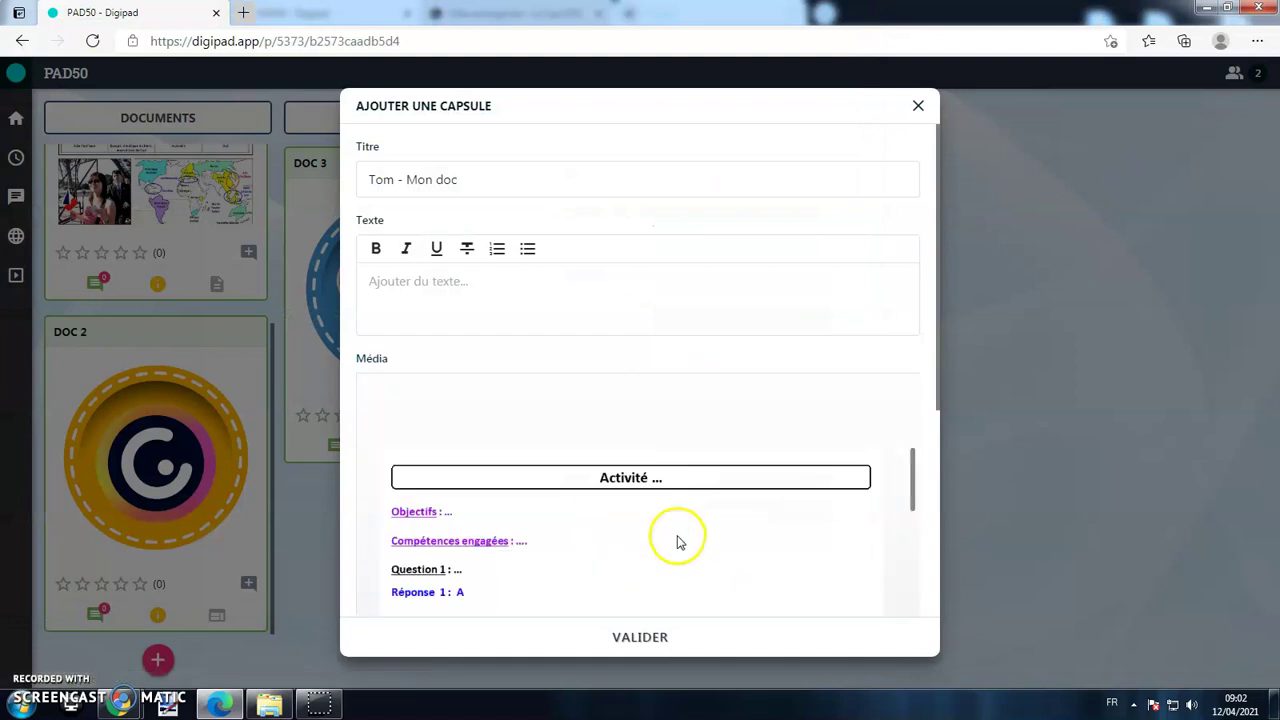
{"action": "left_click", "coordinate": [645, 632]}
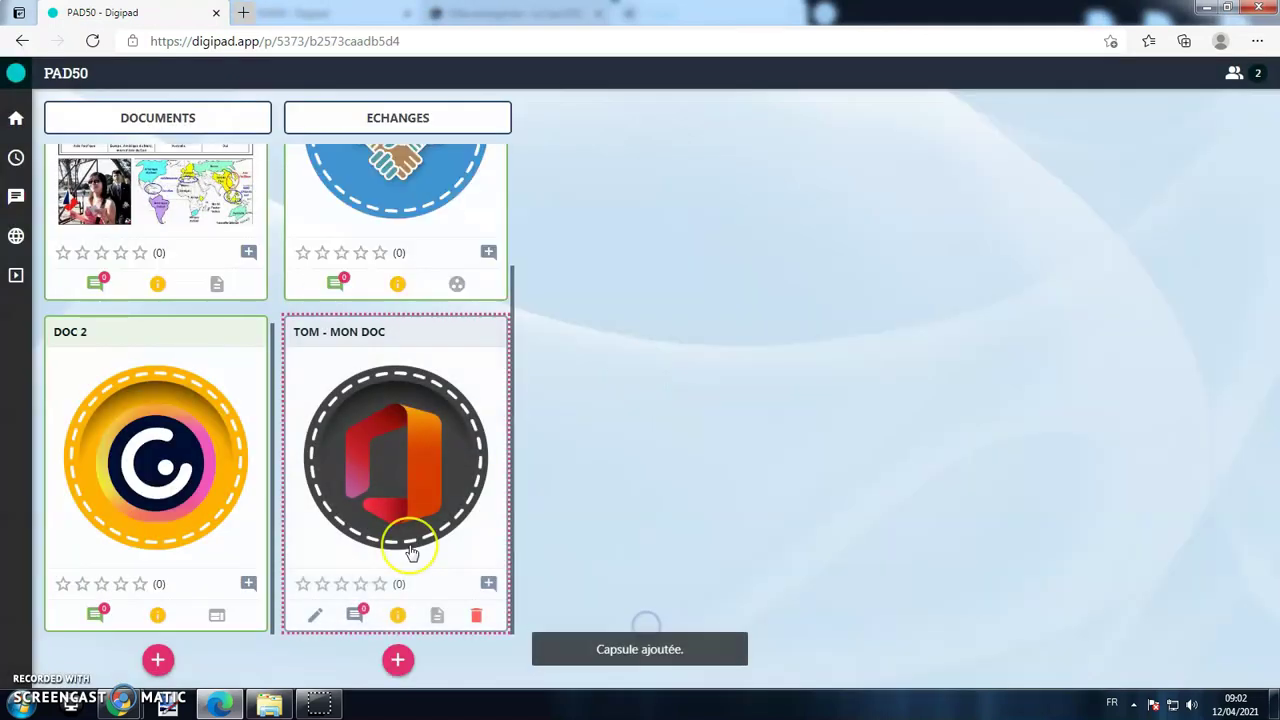
{"action": "left_click", "coordinate": [609, 379]}
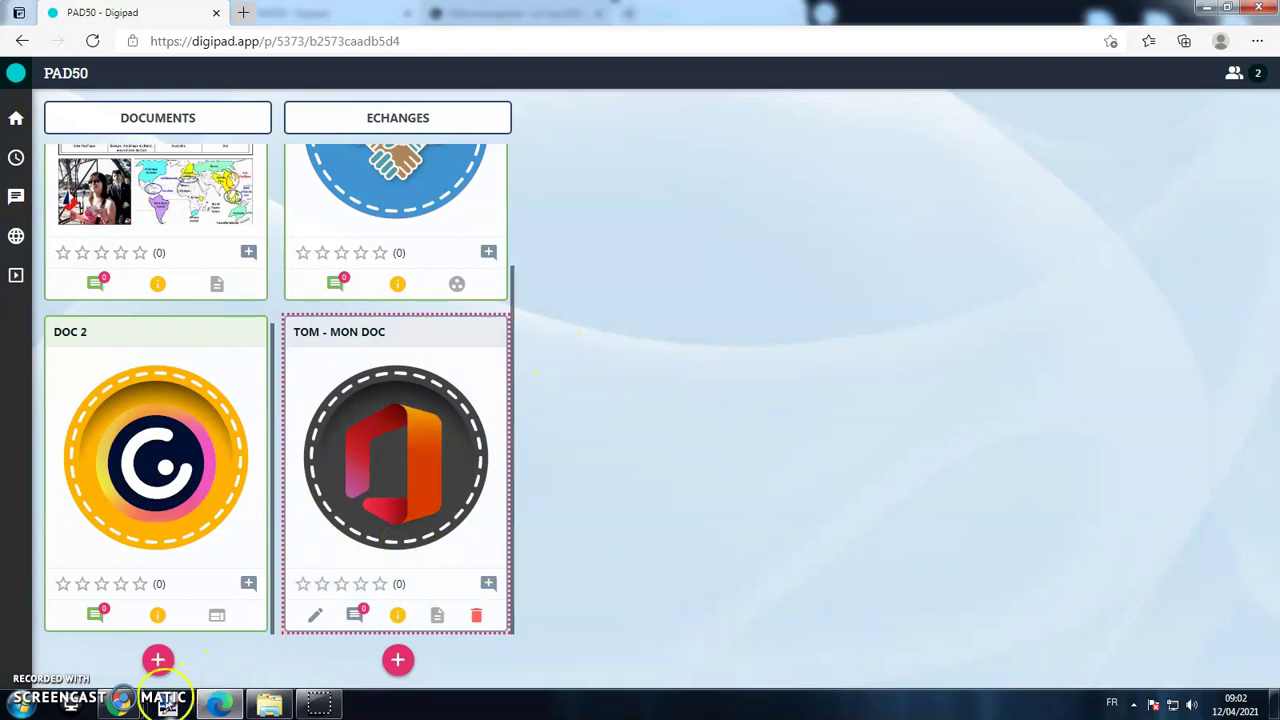
Switch to the teacher's Chrome window, view the student's new Word capsule and its document options, and close the viewer.
{"action": "left_click", "coordinate": [274, 633]}
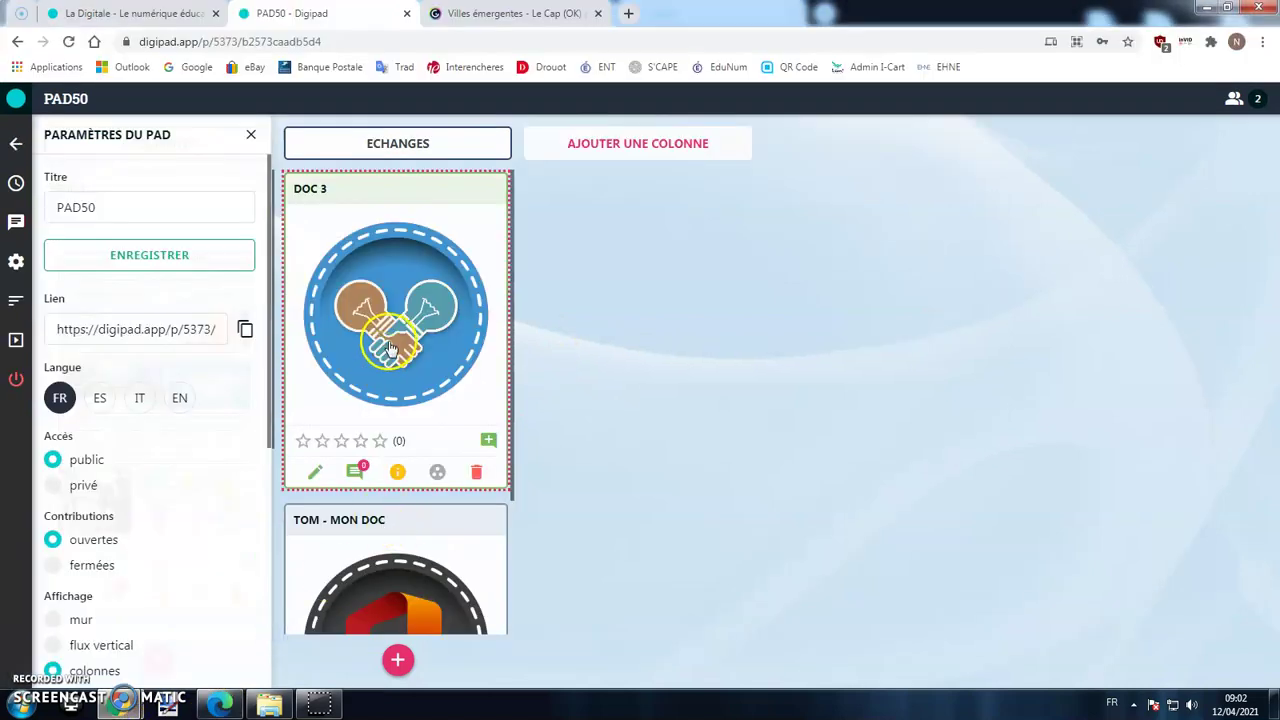
{"action": "left_click", "coordinate": [251, 134]}
{"action": "scroll", "coordinate": [396, 322], "scroll_direction": "down", "scroll_amount": 2}
{"action": "left_click", "coordinate": [414, 460]}
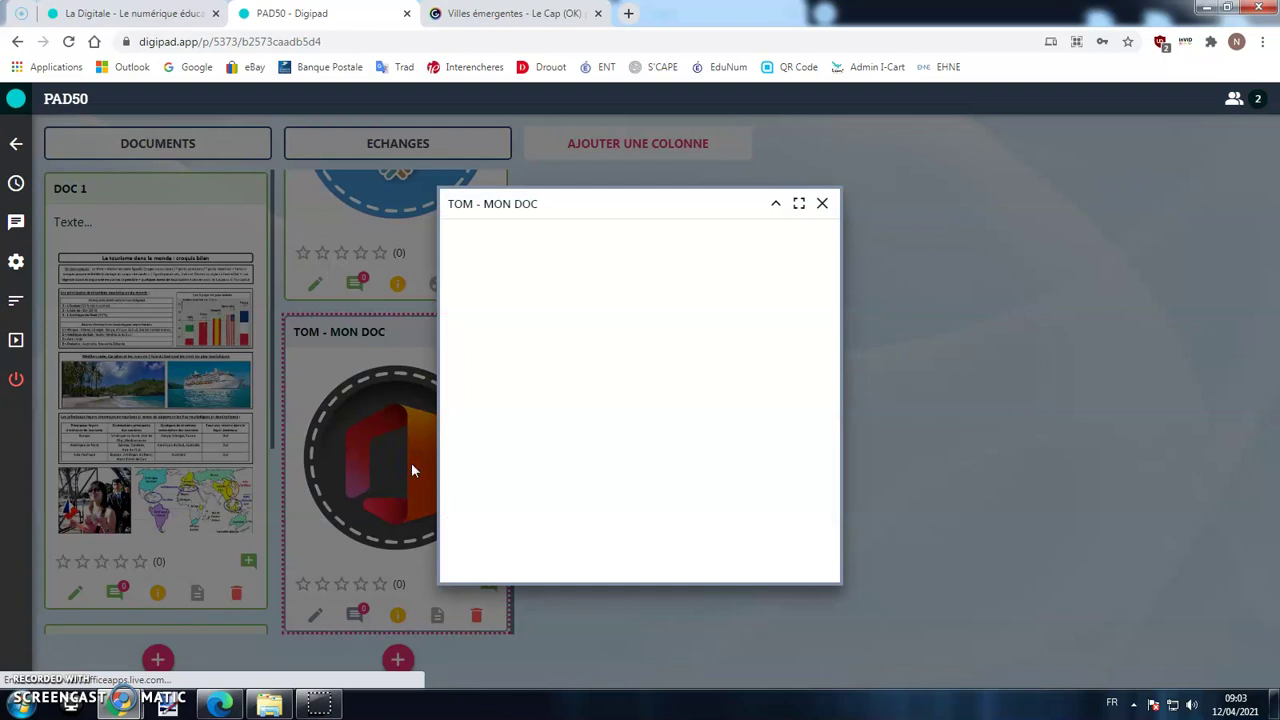
{"action": "scroll", "coordinate": [731, 323], "scroll_direction": "down", "scroll_amount": 1}
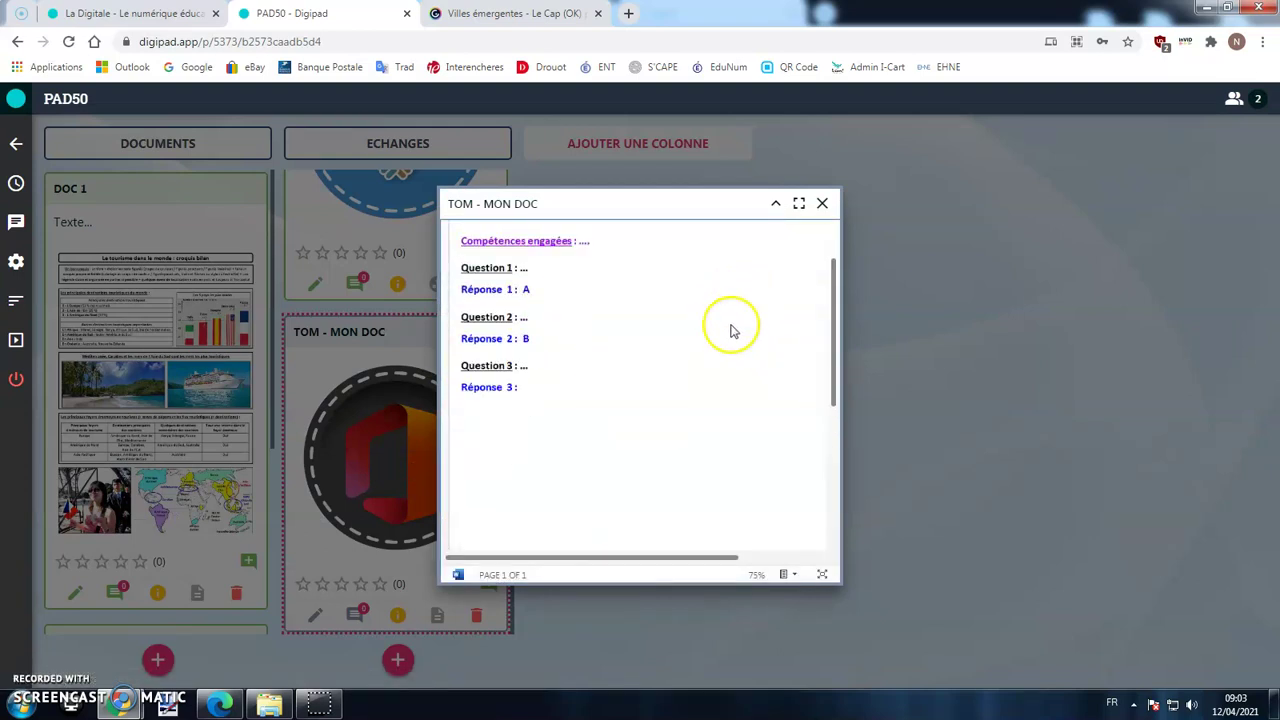
{"action": "left_click", "coordinate": [787, 574]}
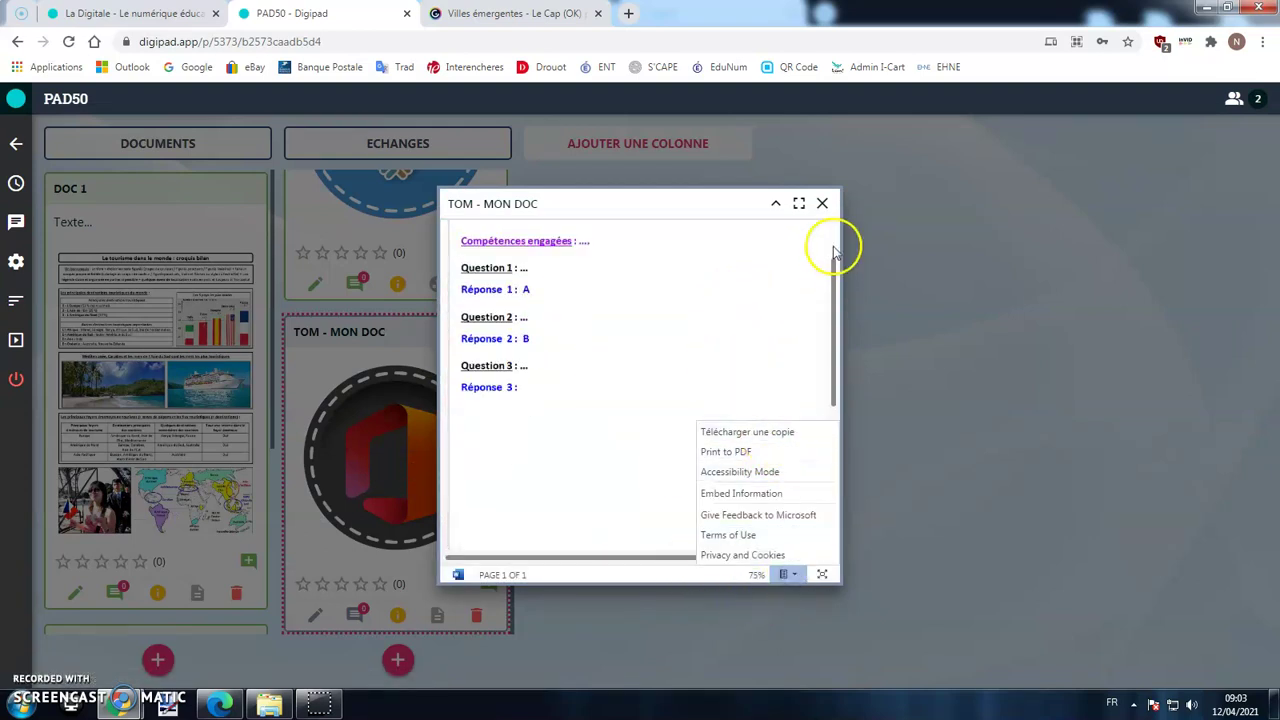
{"action": "left_click", "coordinate": [822, 203]}
{"action": "scroll", "coordinate": [355, 380], "scroll_direction": "up", "scroll_amount": 2}
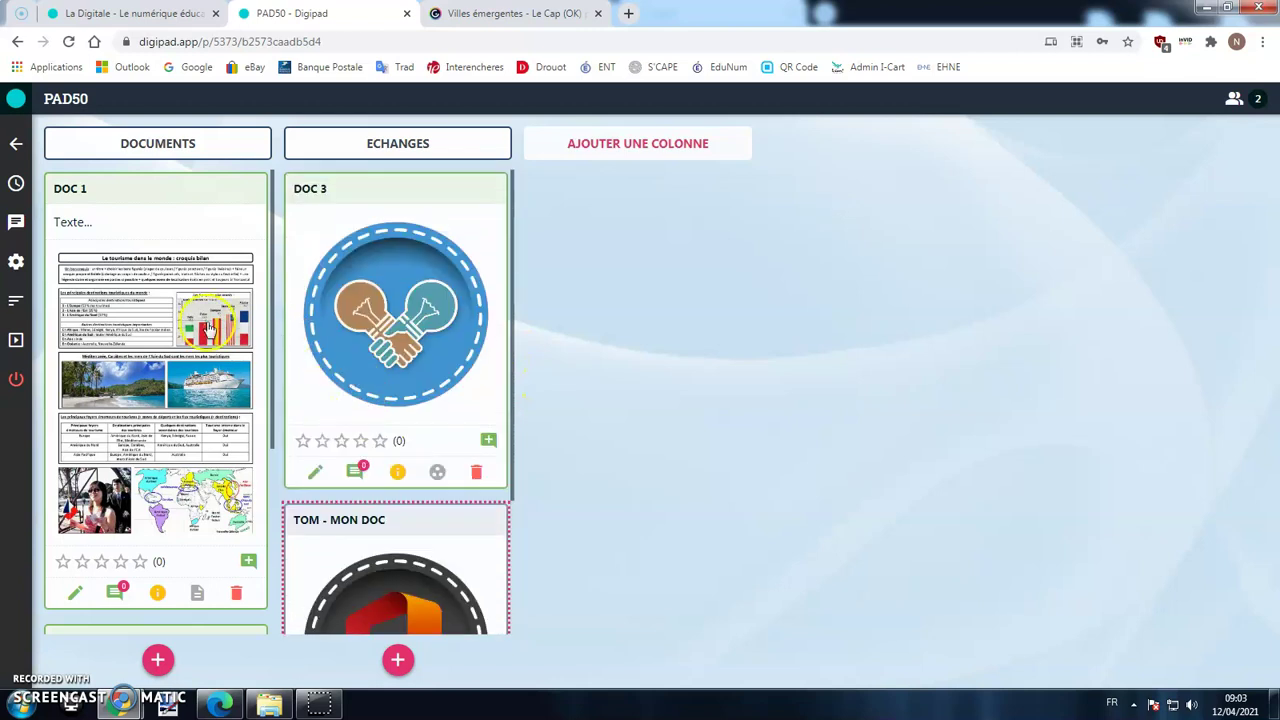
Review the pad's activity history and check its chat.
{"action": "left_click", "coordinate": [17, 184]}
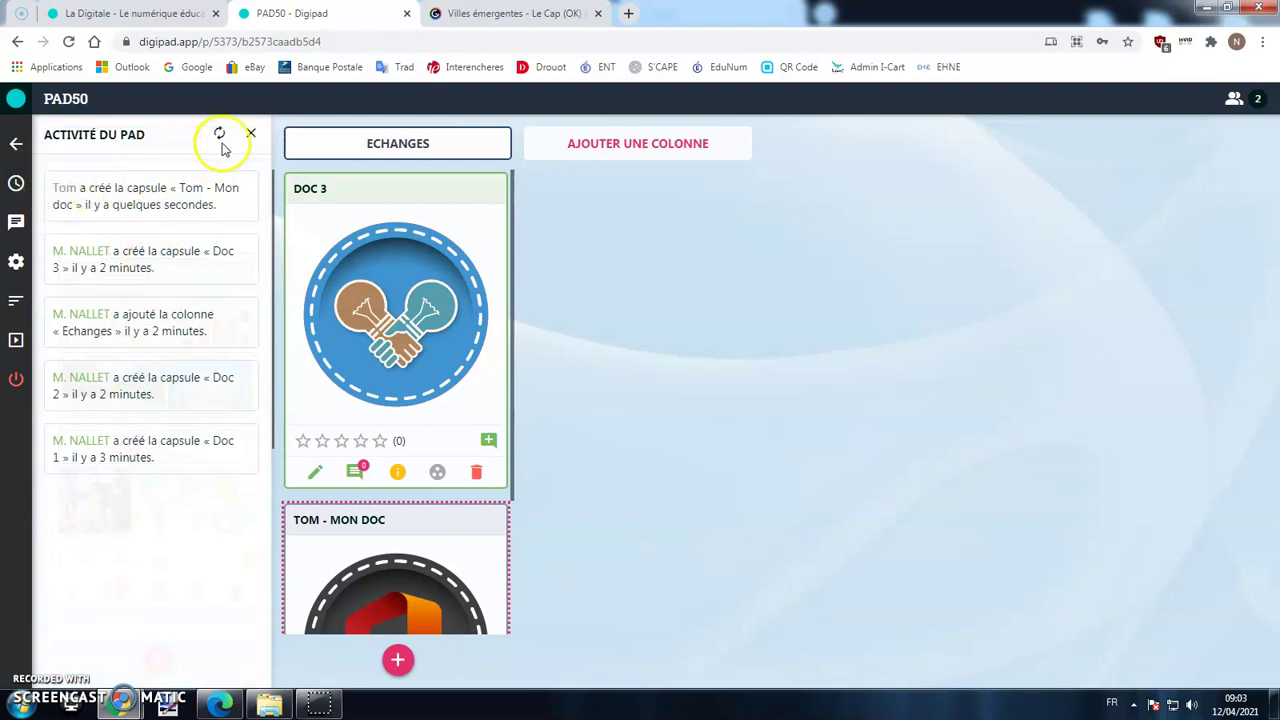
{"action": "left_click", "coordinate": [251, 133]}
{"action": "left_click", "coordinate": [16, 221]}
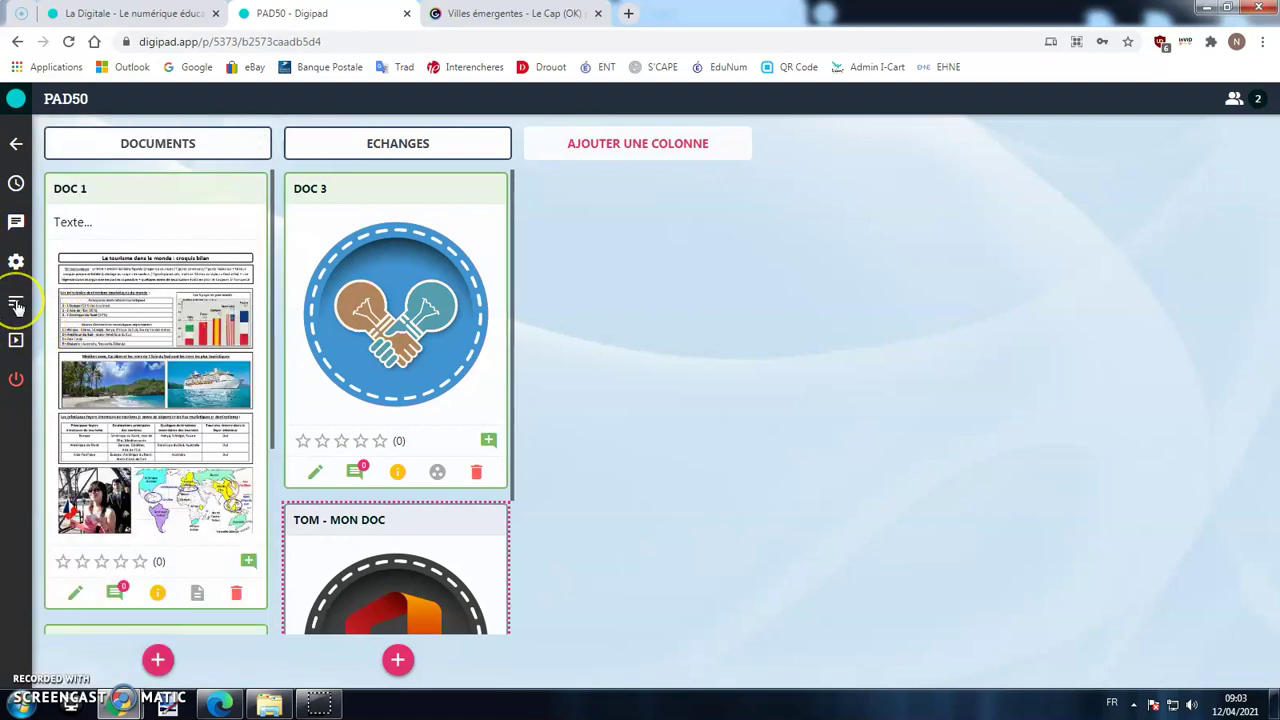
Reorganize the capsules, moving the student's document to the top of Documents and Doc 1 below Doc 3 in Echanges, and leave Organiser mode.
{"action": "left_click", "coordinate": [16, 305]}
{"action": "left_click_drag", "start_coordinate": [440, 569], "coordinate": [306, 414]}
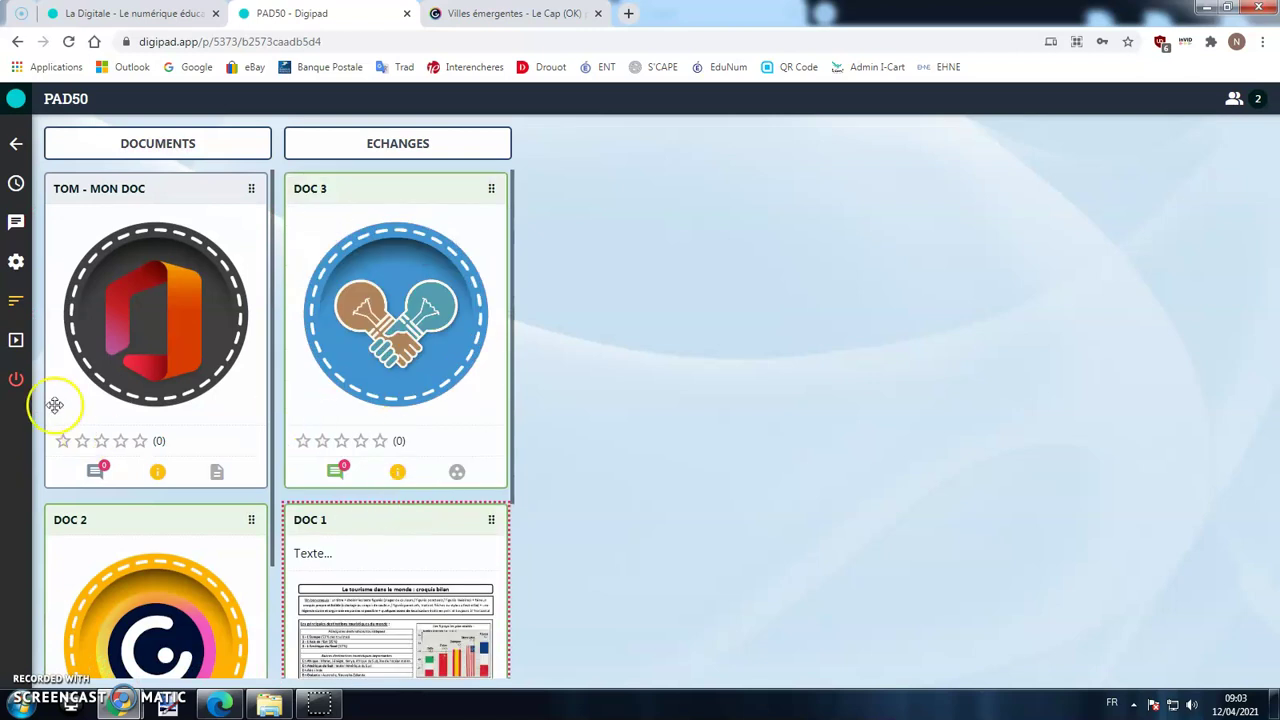
{"action": "left_click", "coordinate": [16, 303]}
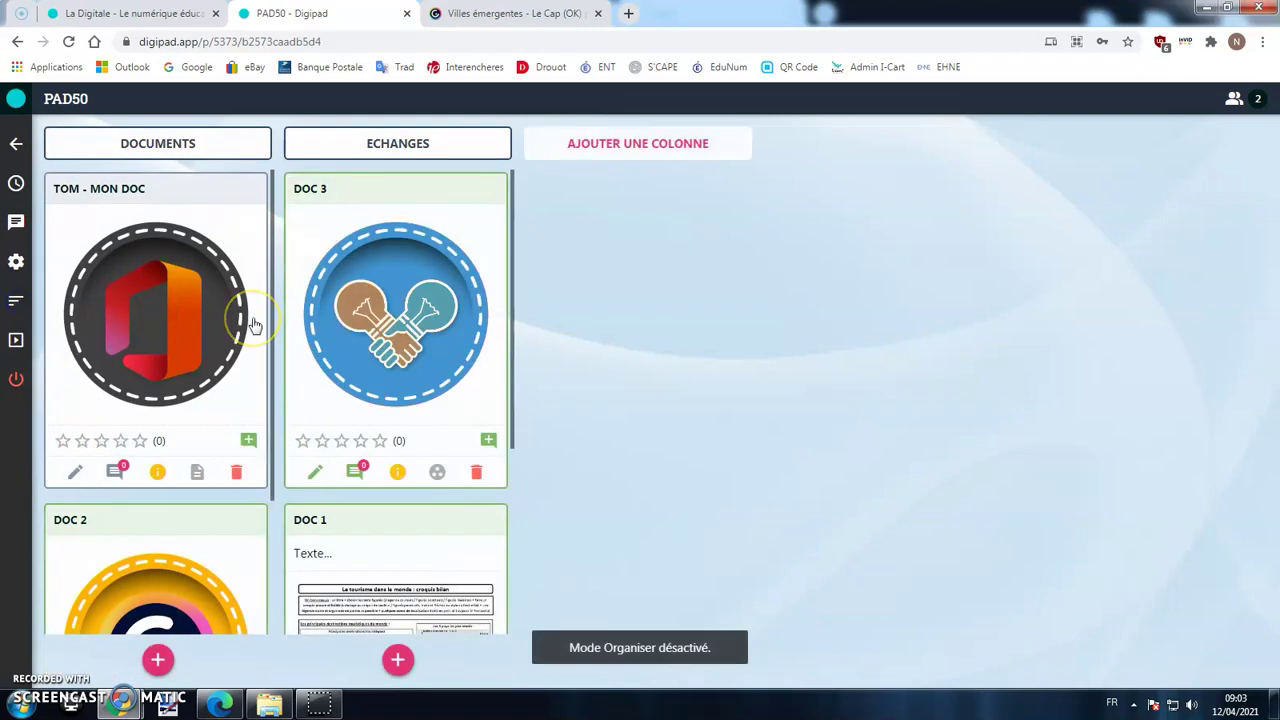